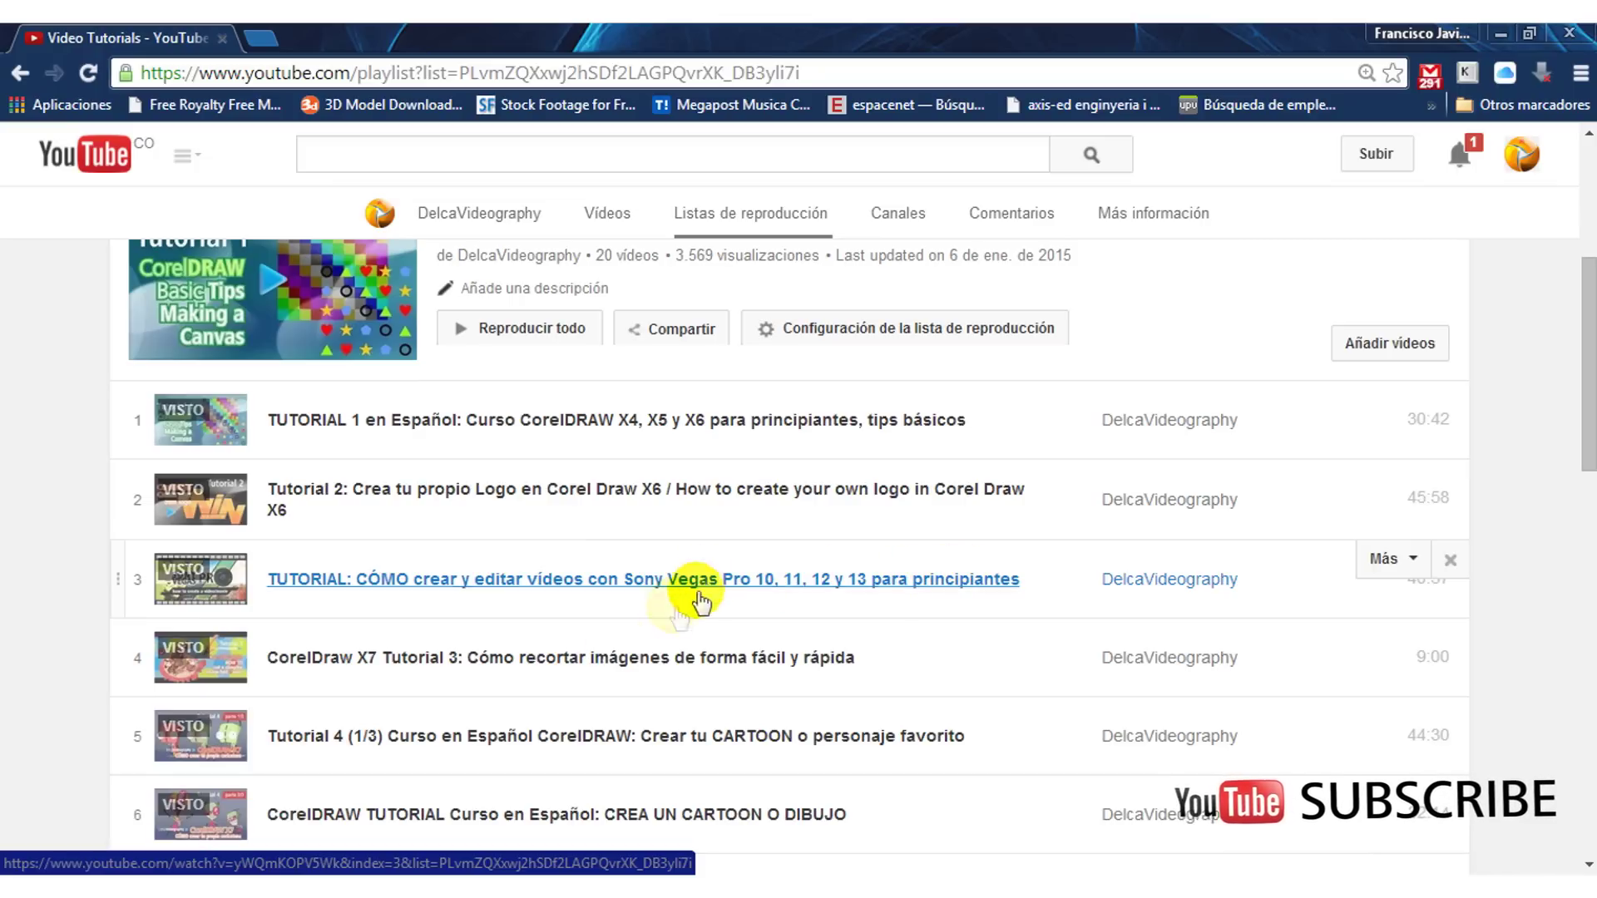
{"action": "scroll", "coordinate": [790, 653], "scroll_direction": "up", "scroll_amount": 2}
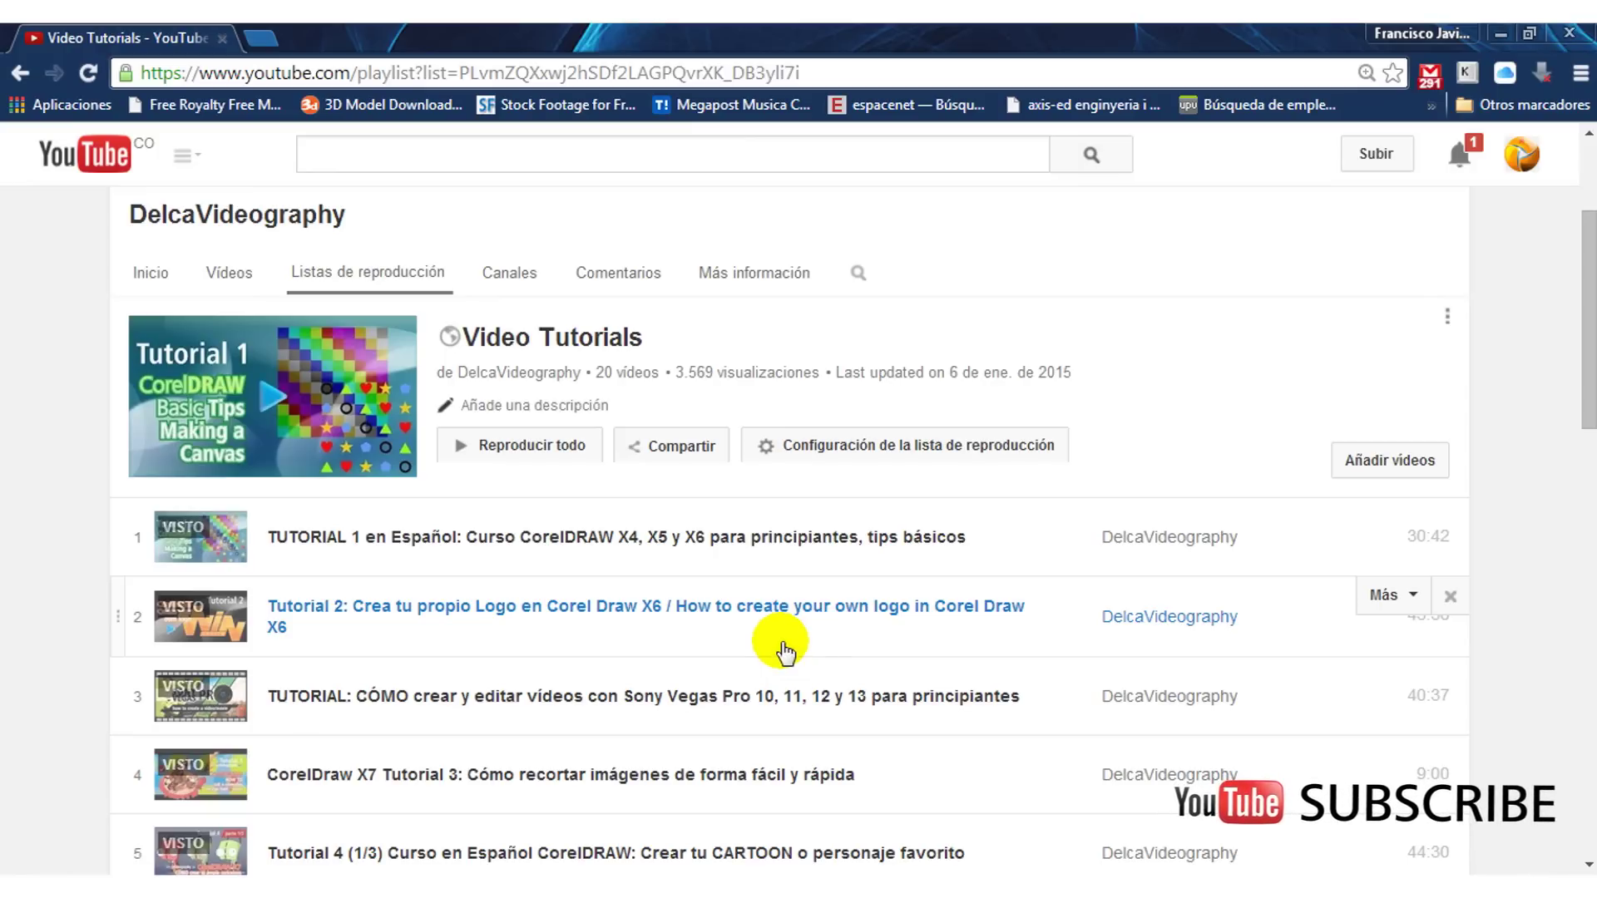
{"action": "scroll", "coordinate": [770, 628], "scroll_direction": "down", "scroll_amount": 1}
{"action": "scroll", "coordinate": [774, 630], "scroll_direction": "up", "scroll_amount": 1}
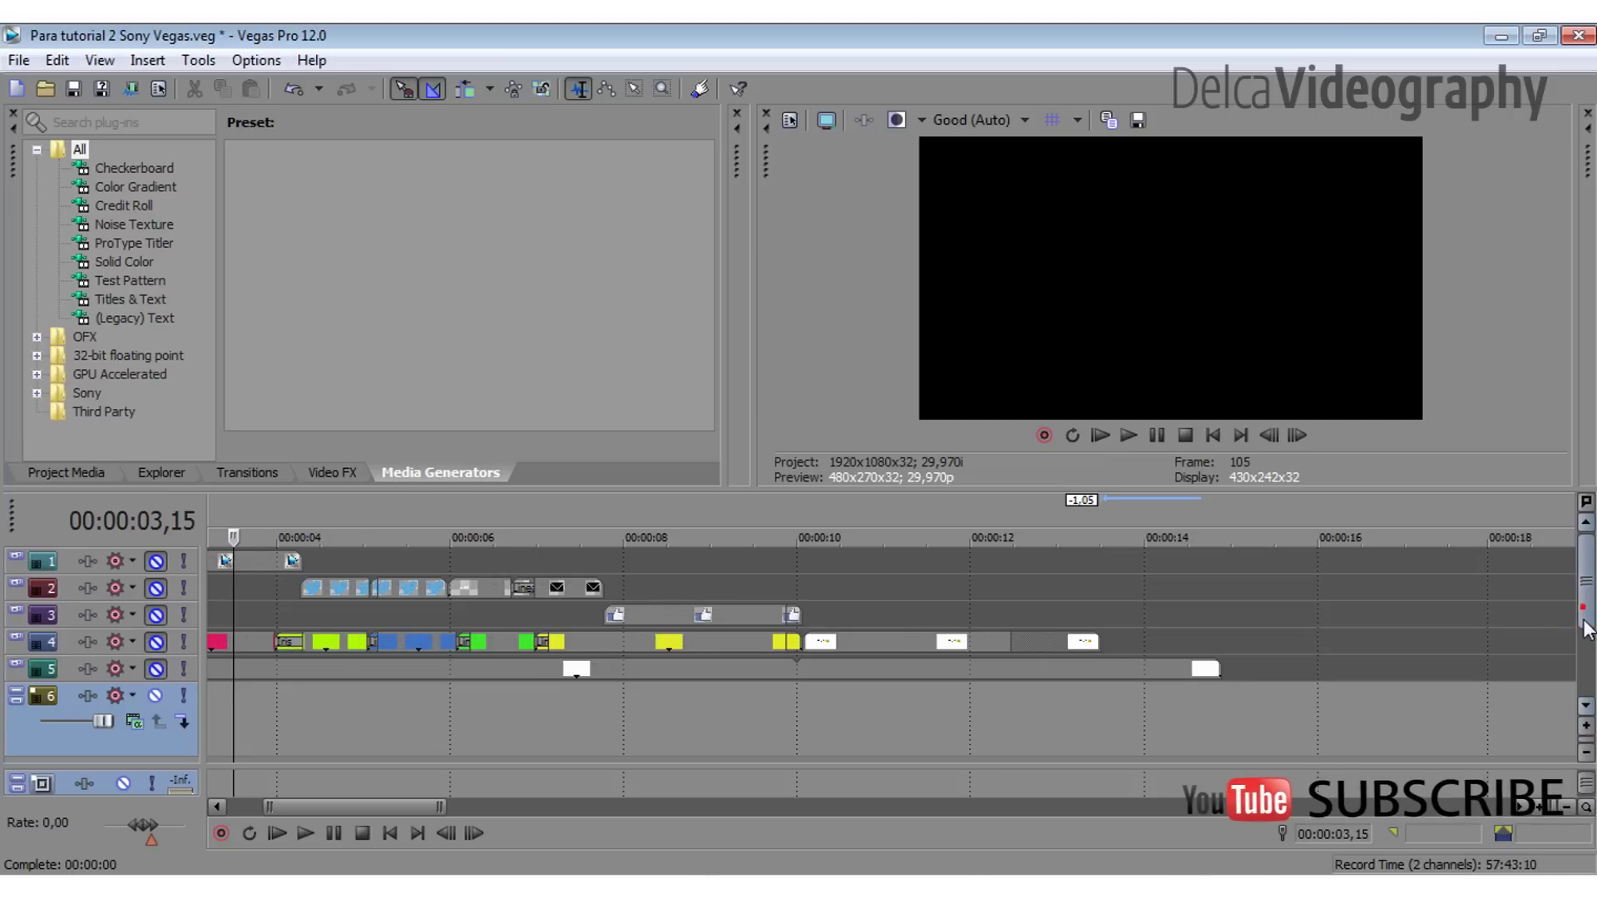
- Add a Solid Color event with the White preset to track 6 and move its generator window clear of the timeline
{"action": "scroll", "coordinate": [1584, 632], "scroll_direction": "down", "scroll_amount": 1}
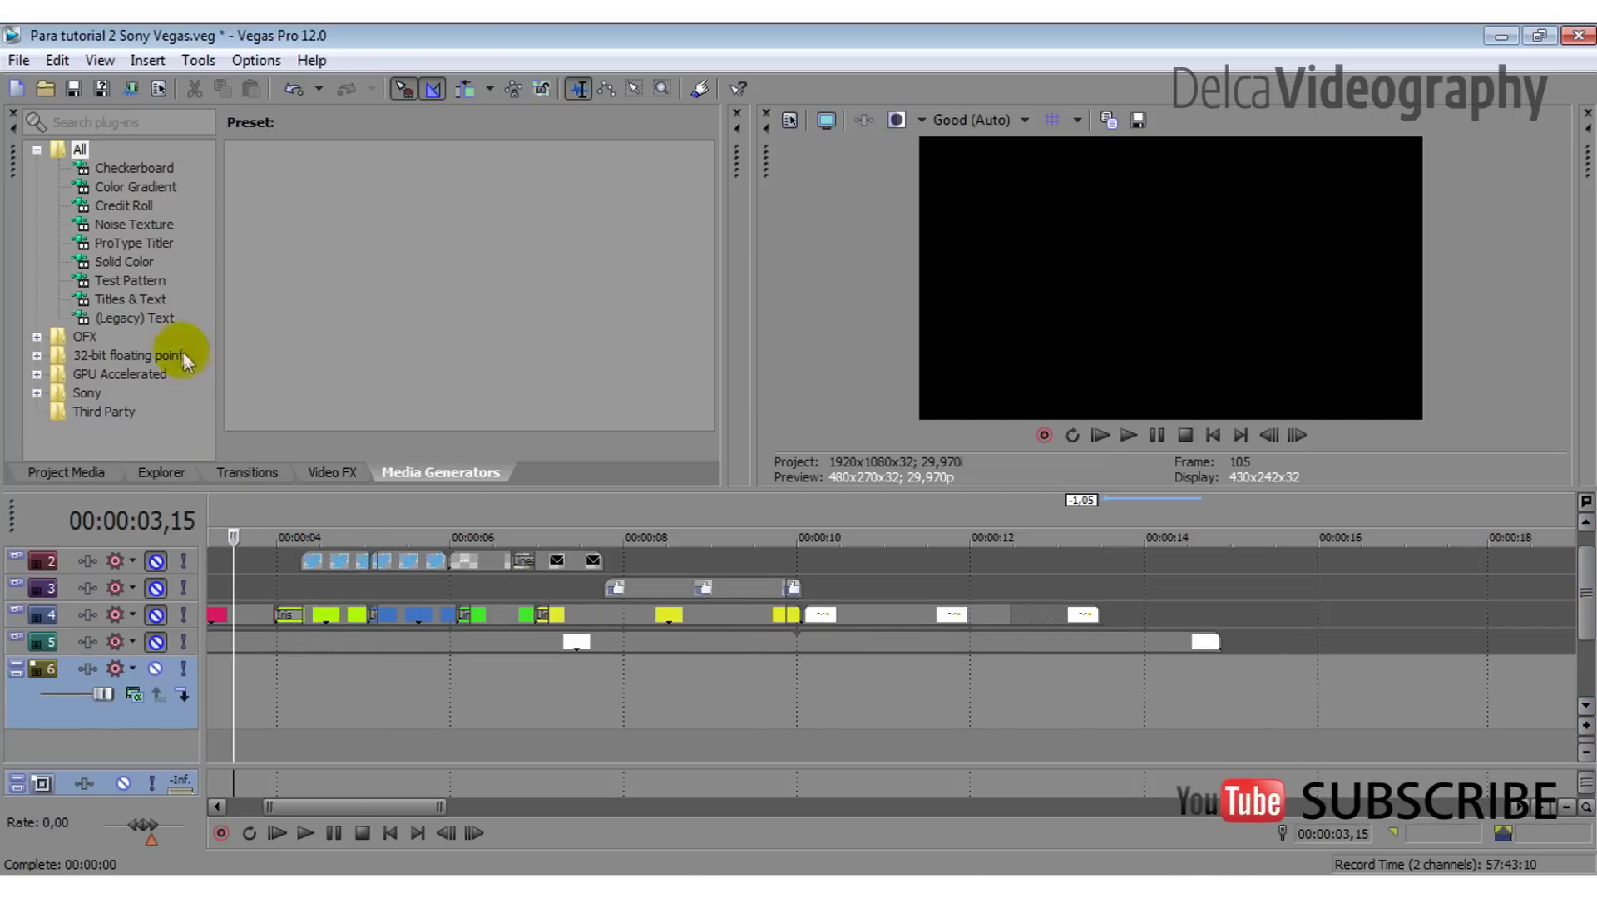
{"action": "left_click", "coordinate": [112, 263]}
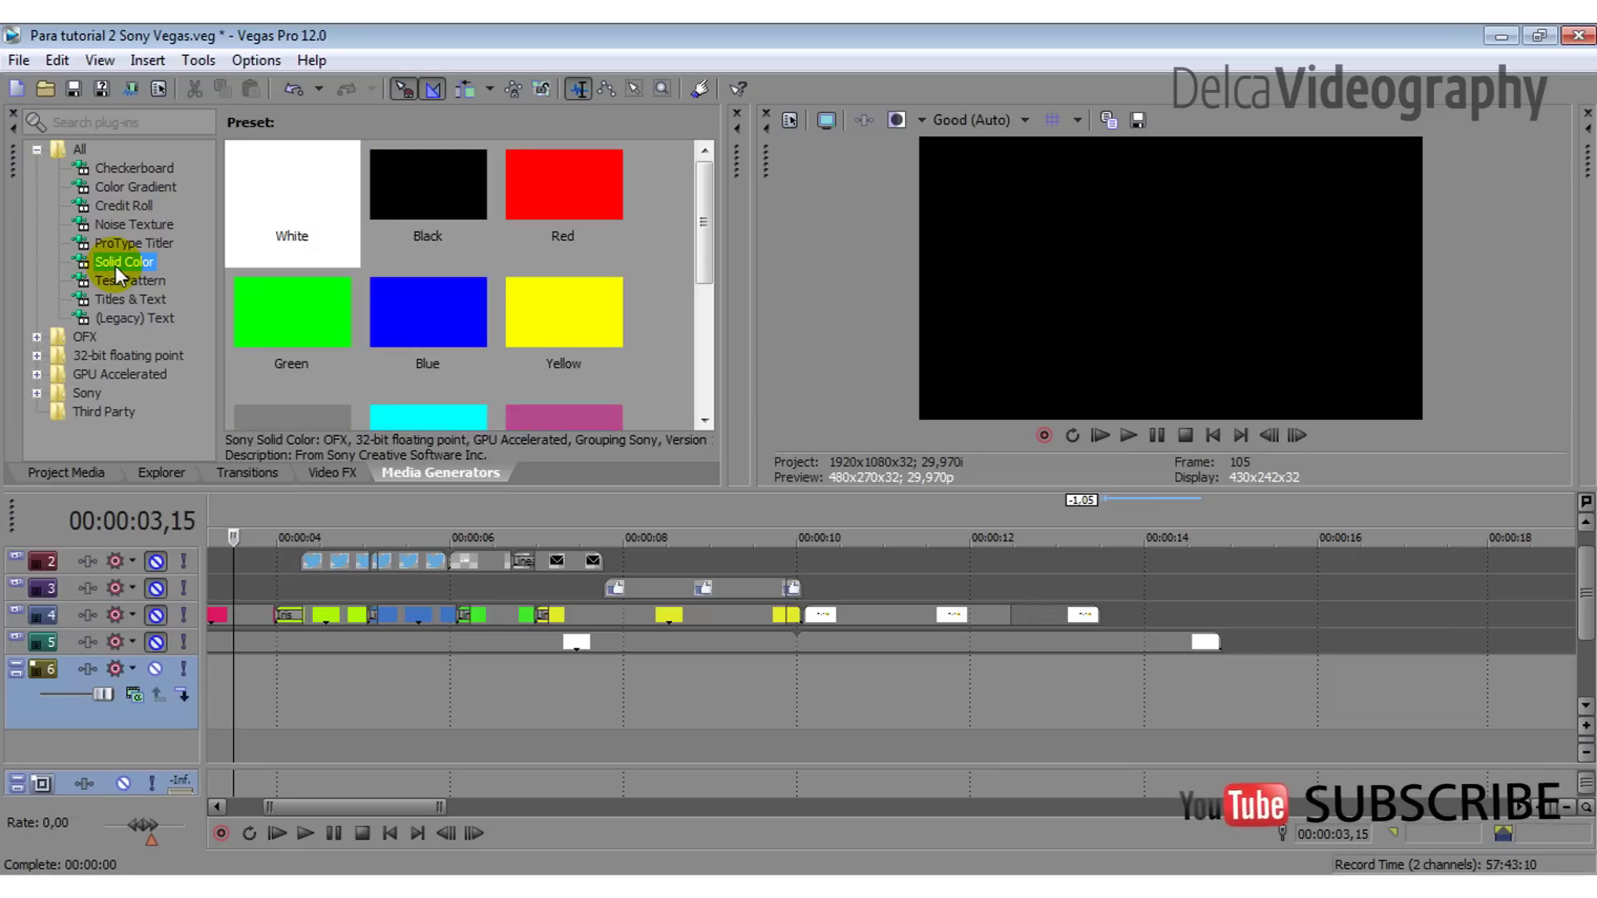
{"action": "left_click_drag", "start_coordinate": [108, 271], "coordinate": [191, 698]}
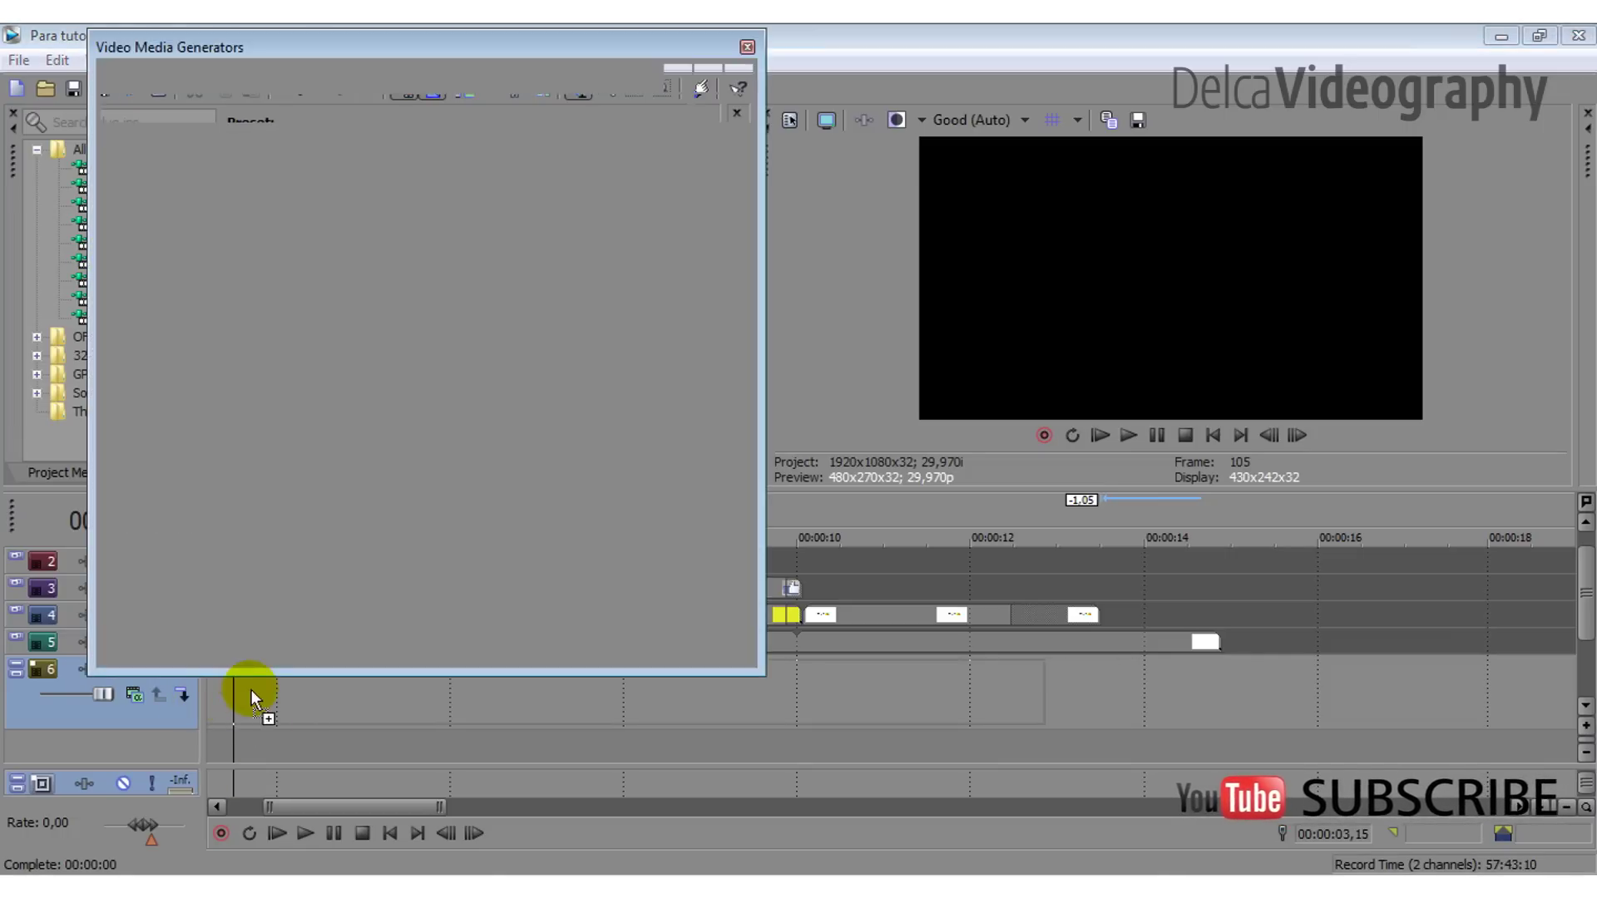
{"action": "left_click_drag", "start_coordinate": [309, 41], "coordinate": [970, 43]}
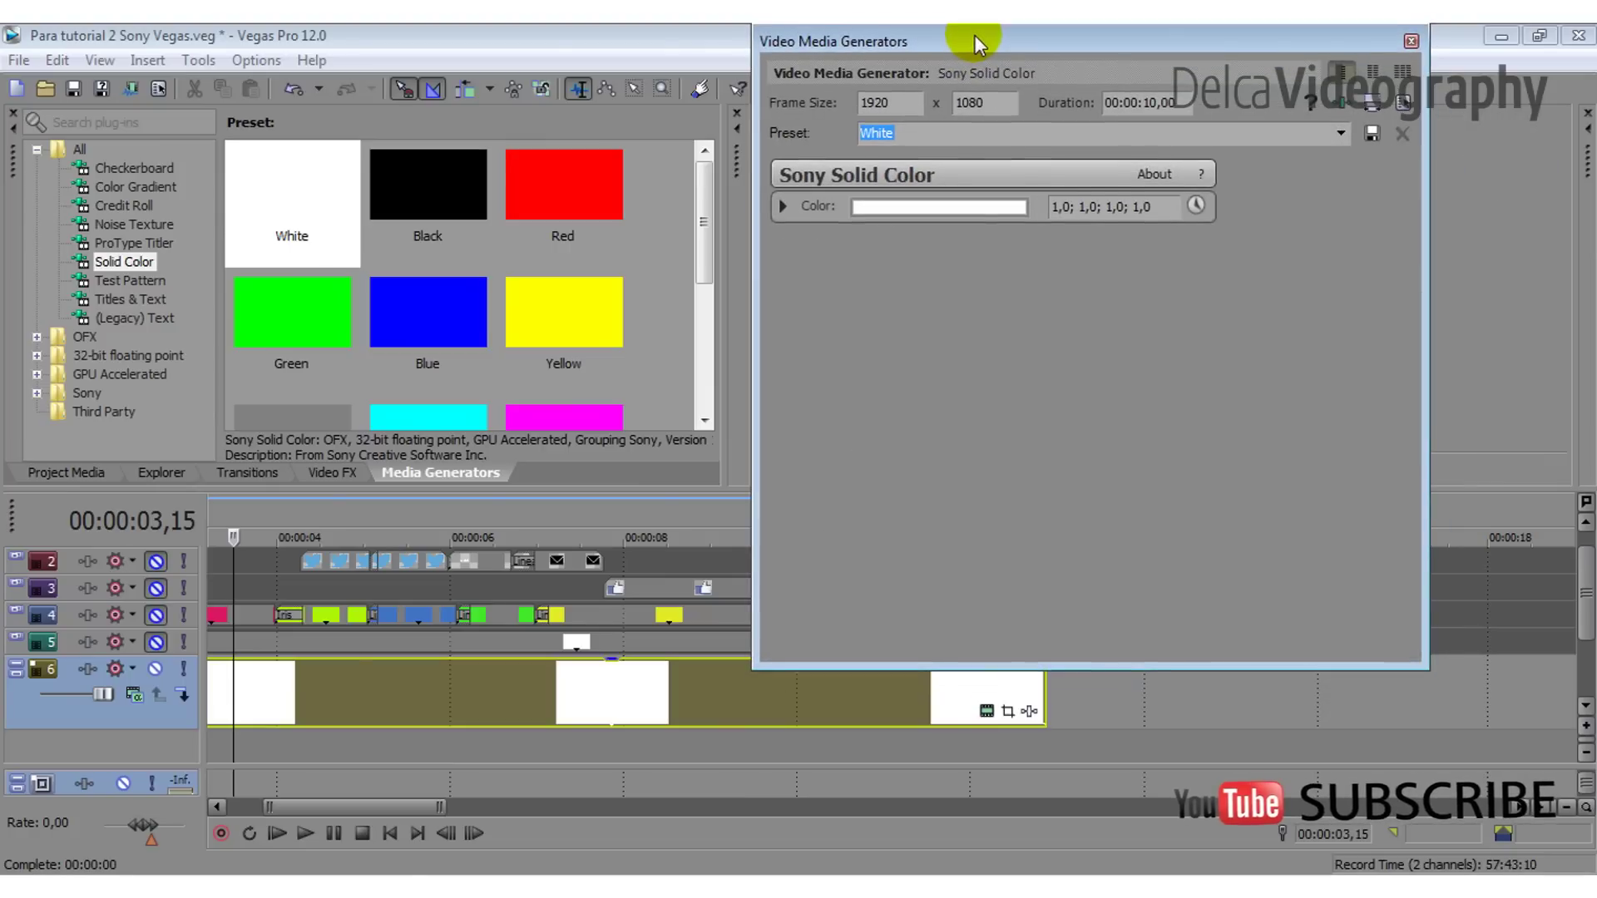
- Set the solid color to the blue sampled from the first clip on track 4 and close the generator window
{"action": "left_click", "coordinate": [783, 209]}
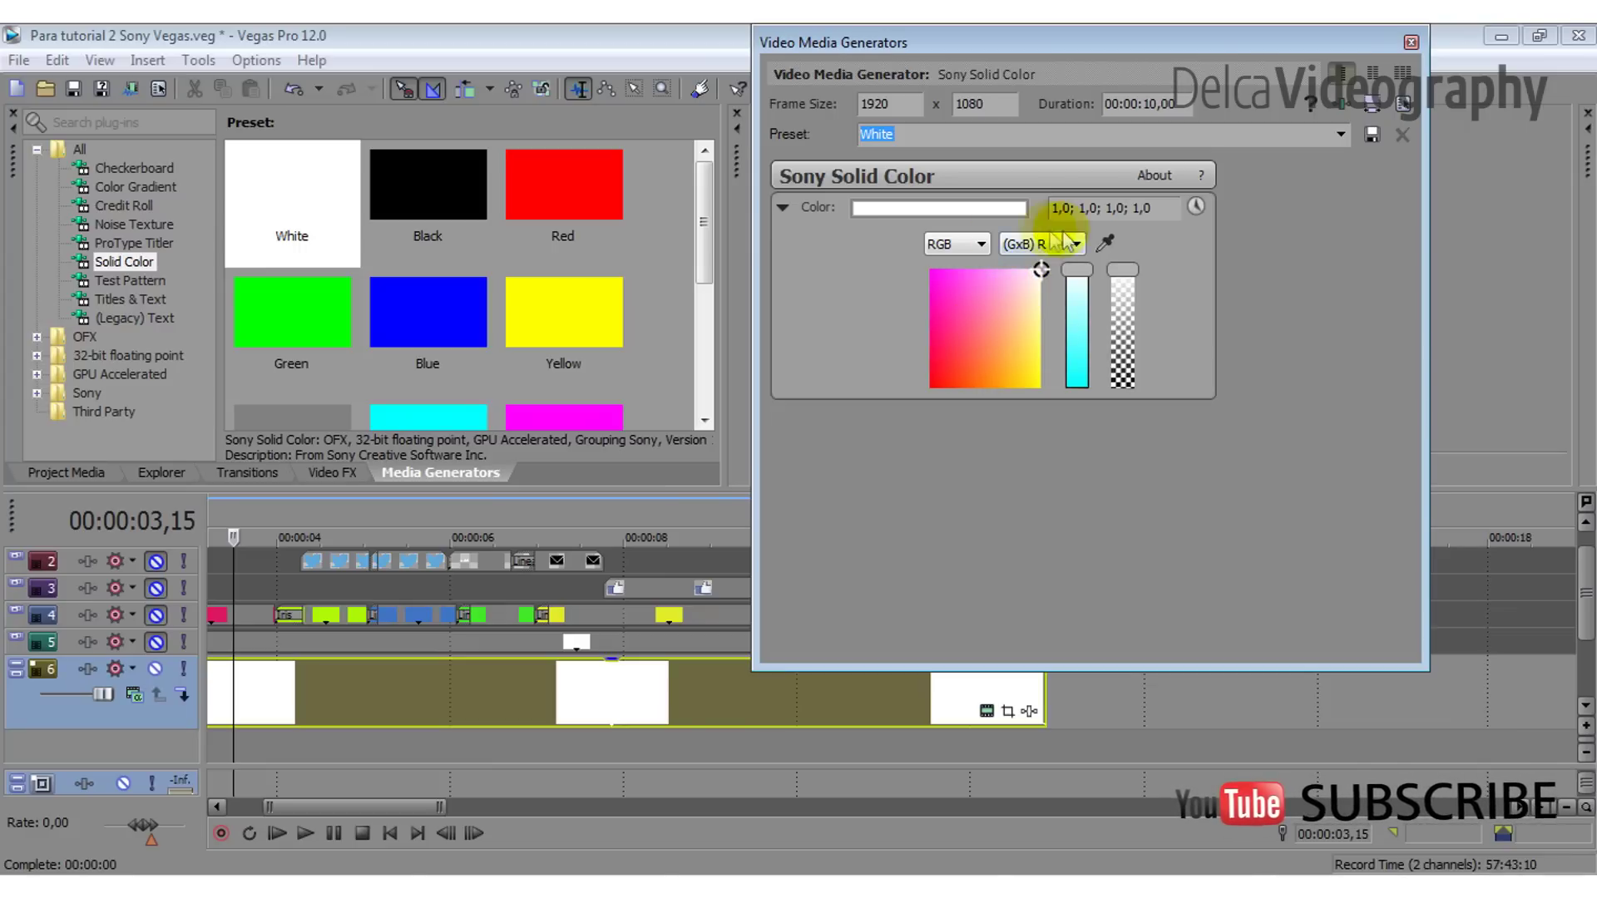
{"action": "left_click", "coordinate": [1105, 243]}
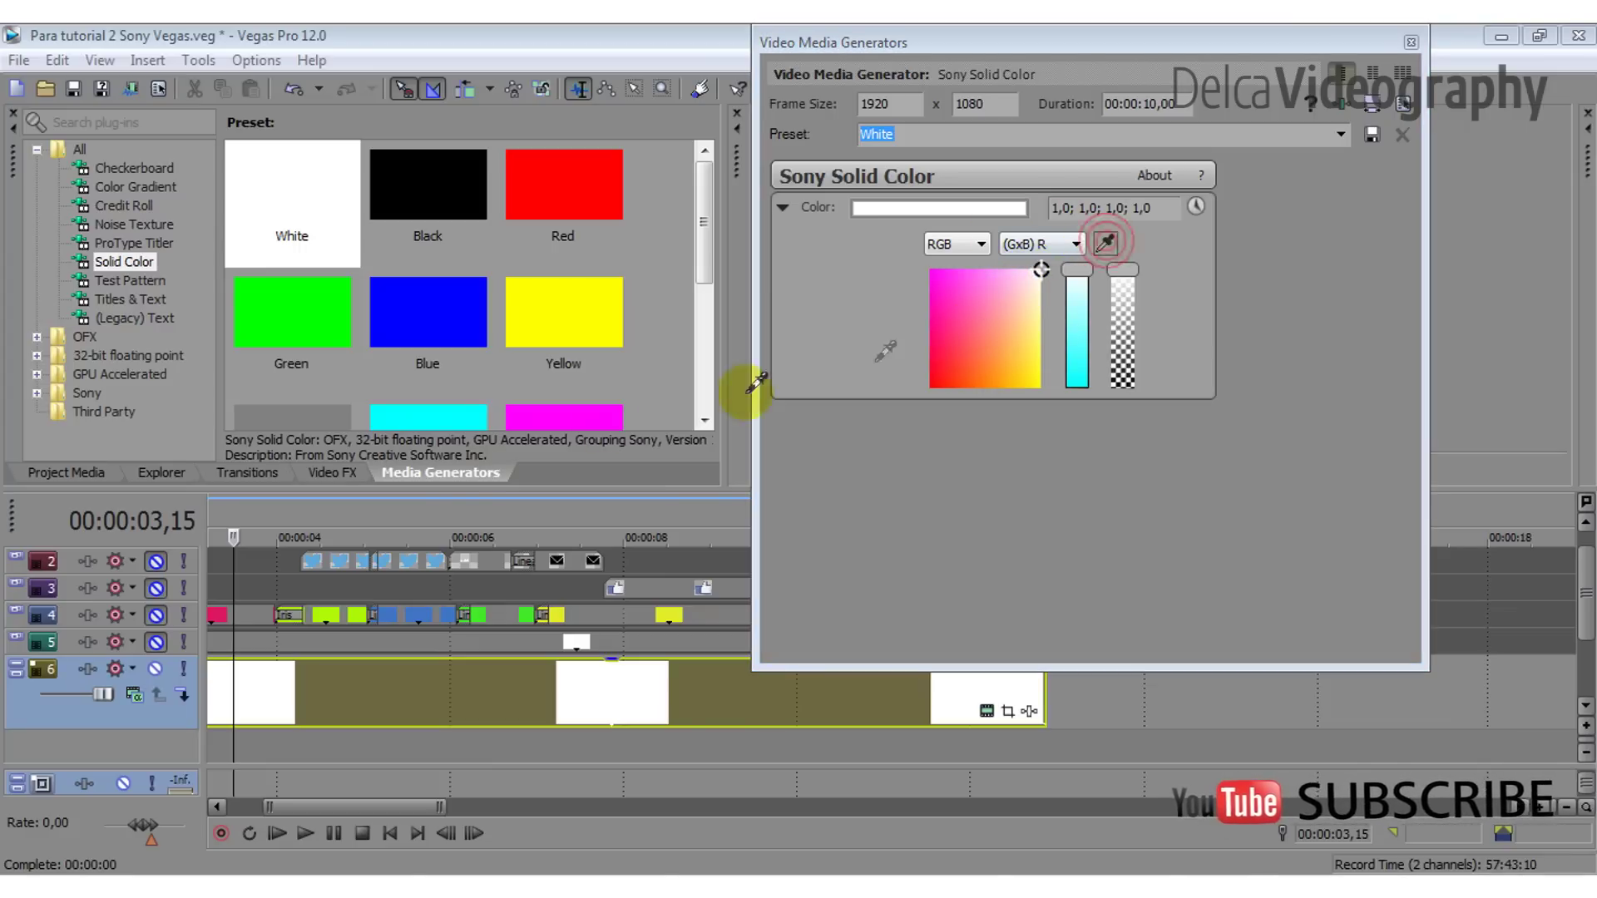
{"action": "left_click", "coordinate": [220, 614]}
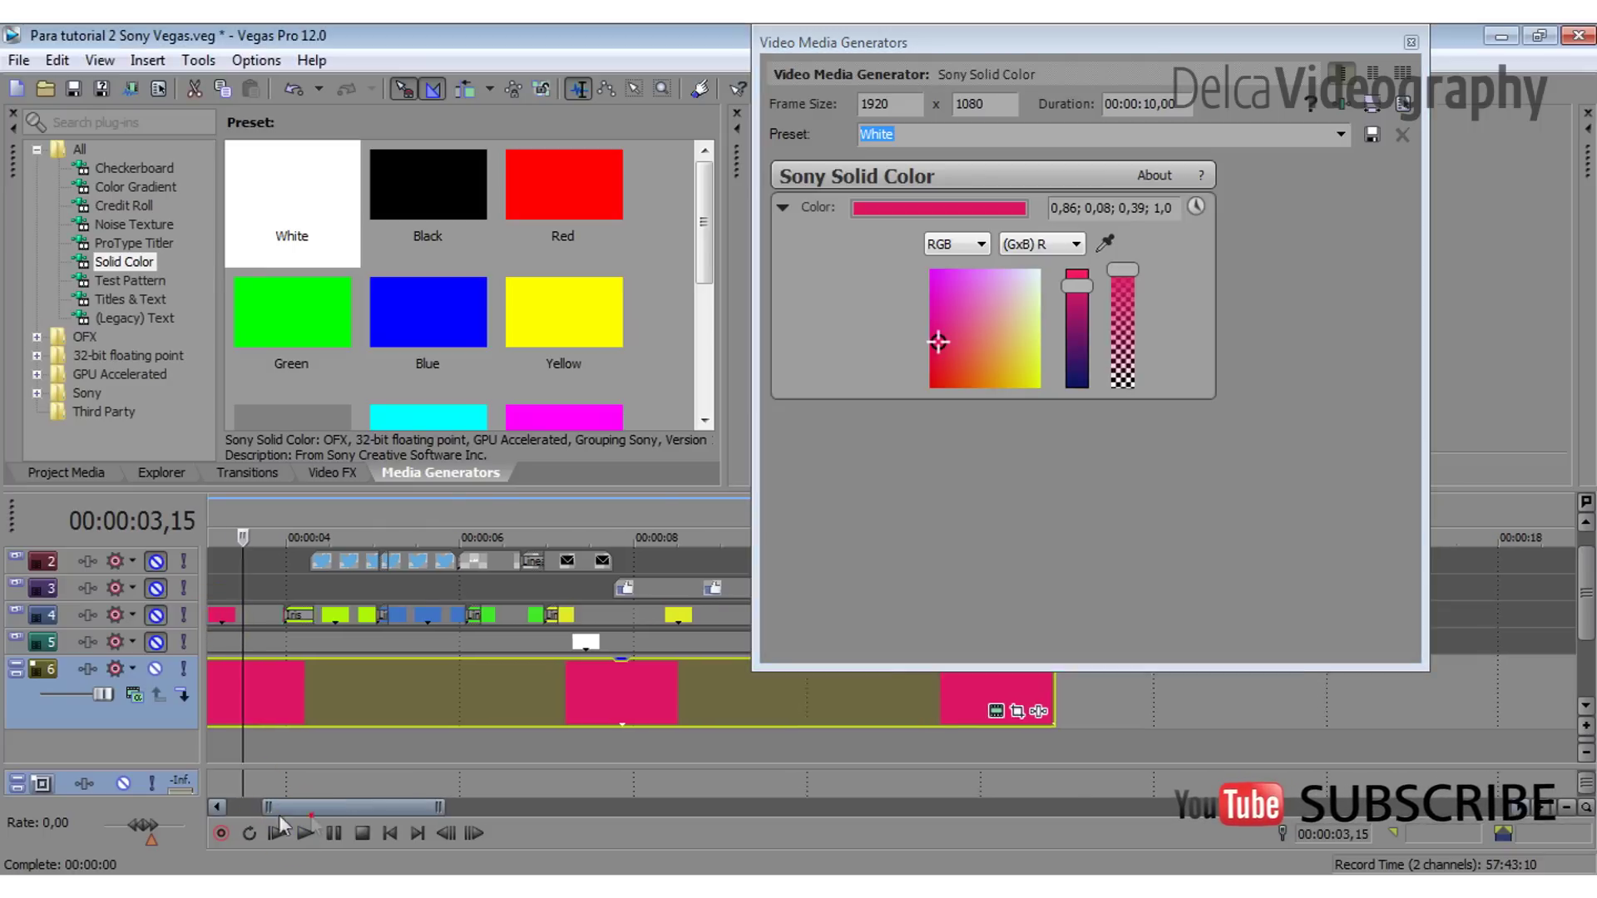
{"action": "left_click_drag", "start_coordinate": [278, 808], "coordinate": [246, 807]}
{"action": "left_click", "coordinate": [1104, 243]}
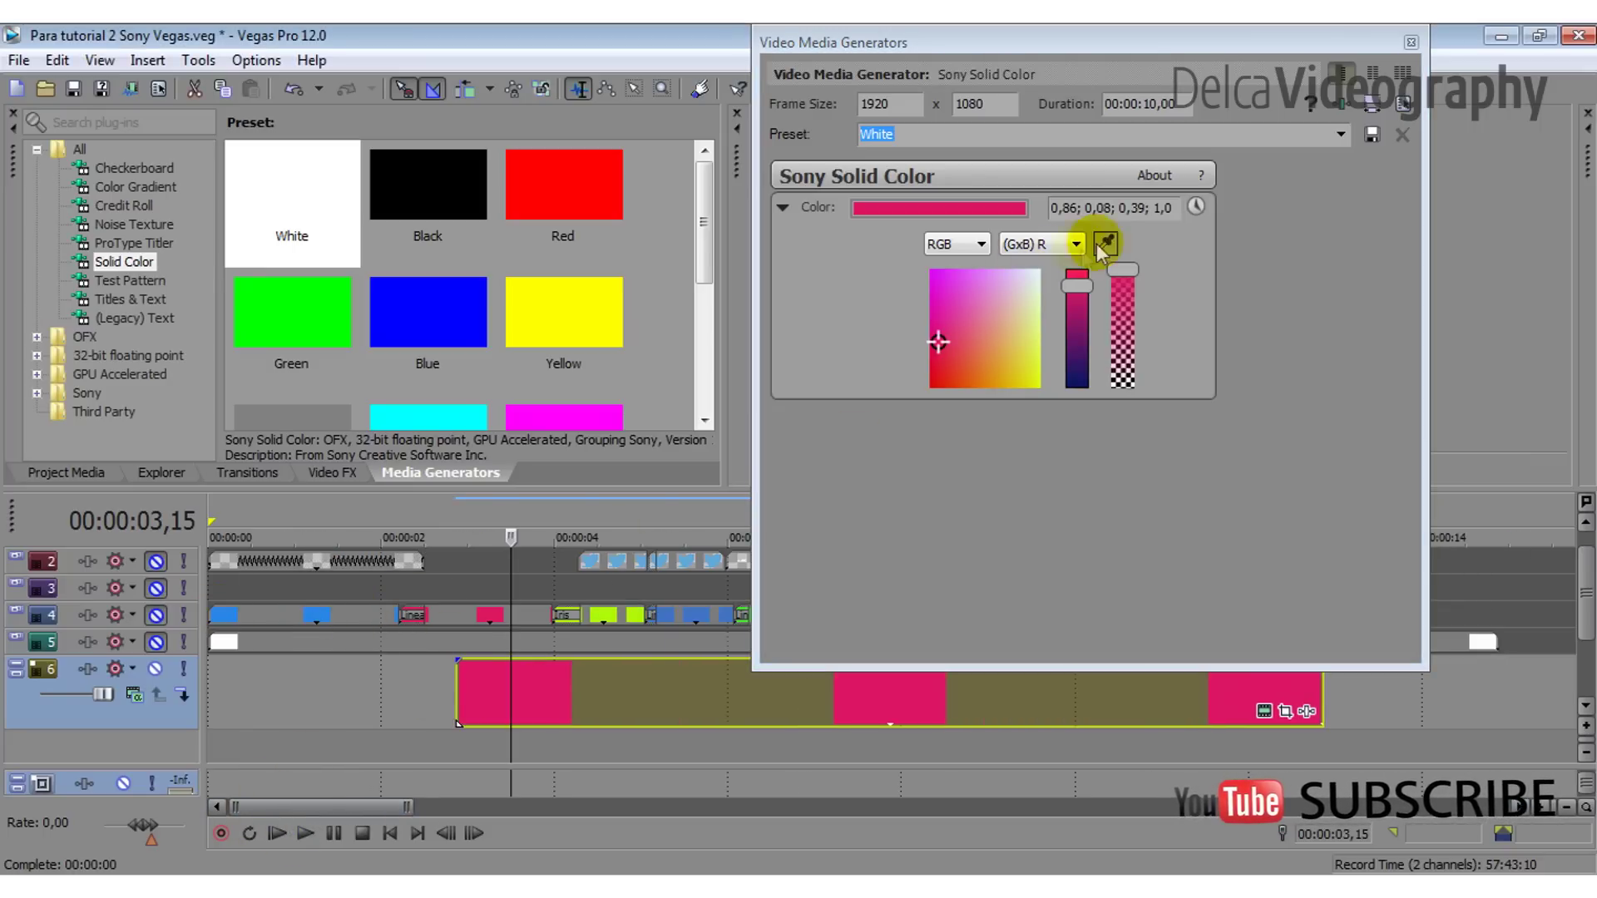
{"action": "left_click", "coordinate": [318, 616]}
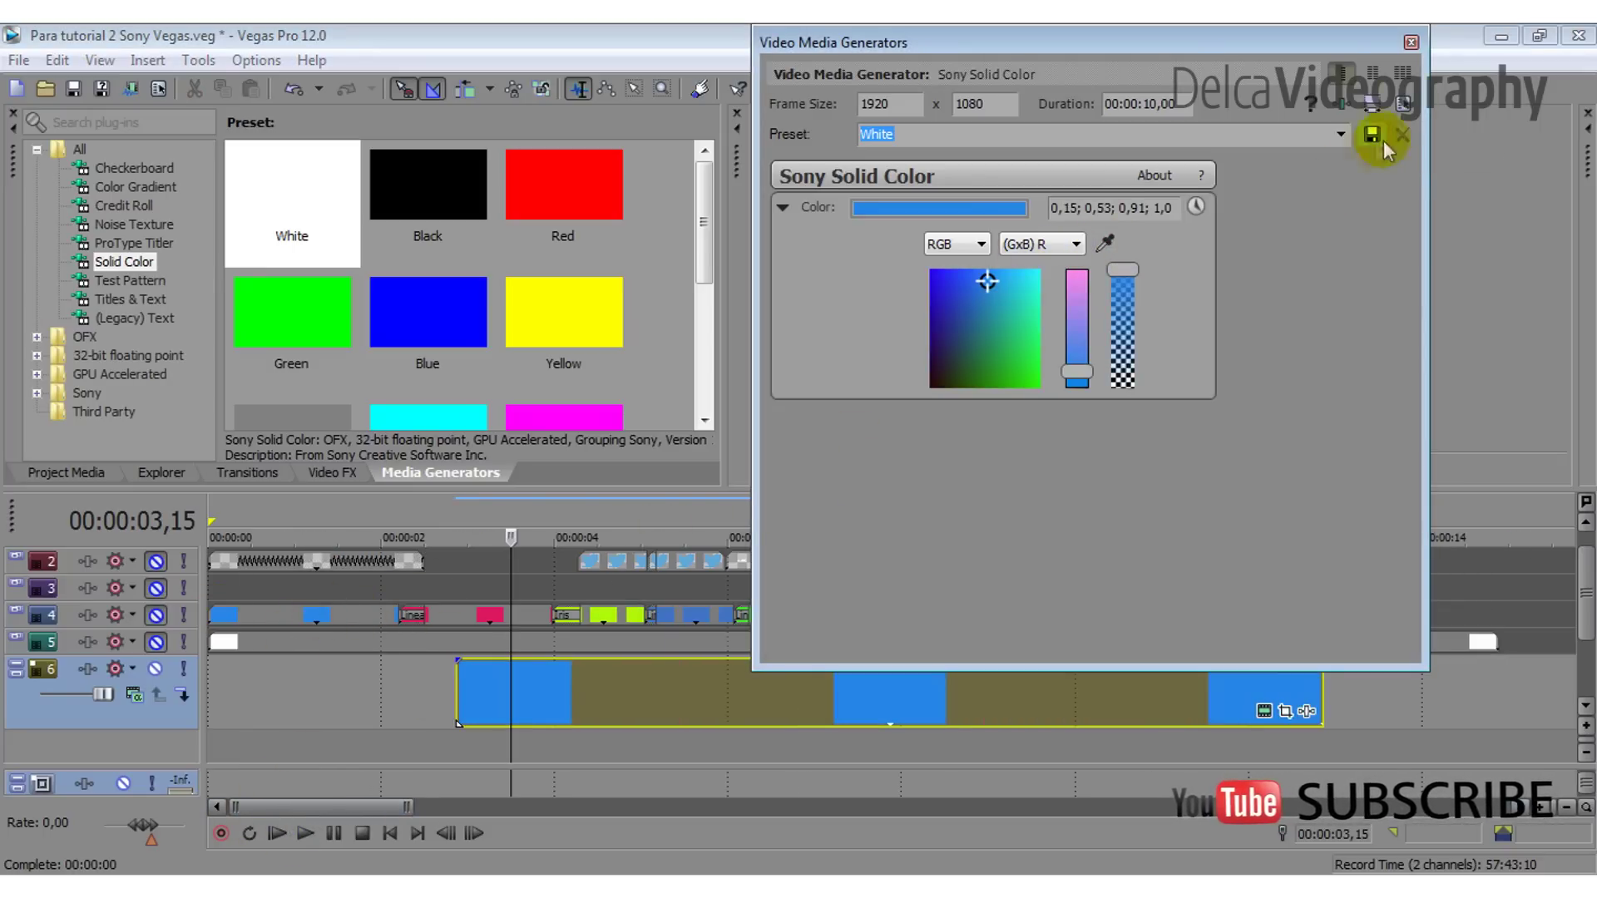
{"action": "left_click", "coordinate": [1409, 43]}
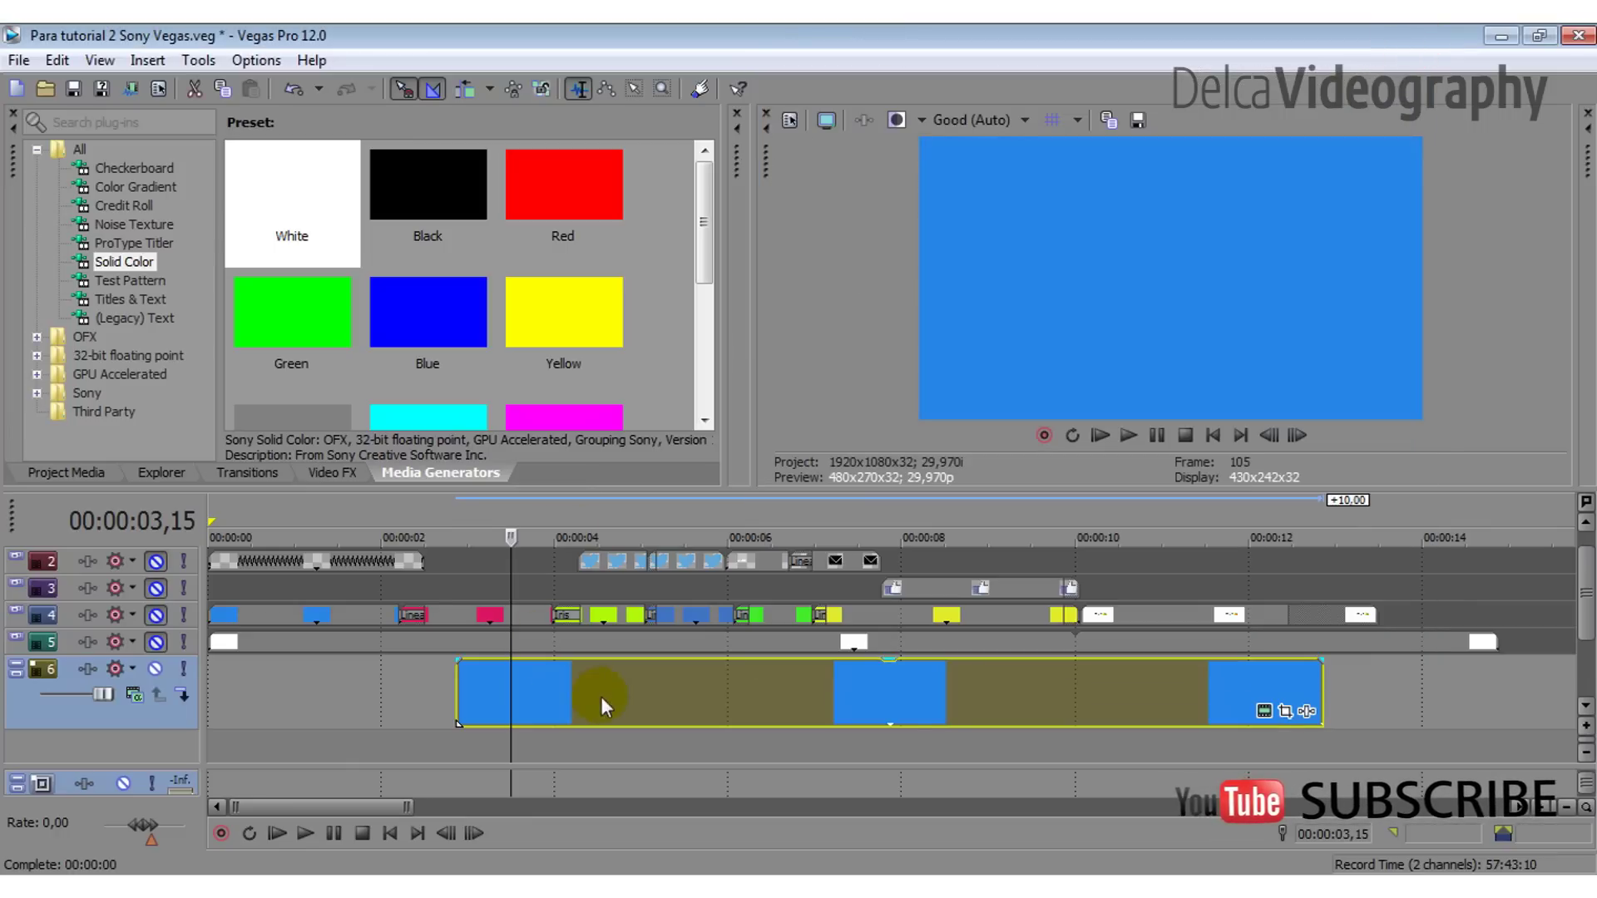
- Move the blue event to the start of the timeline and trim its end to about 00:00:02,15
{"action": "left_click_drag", "start_coordinate": [601, 696], "coordinate": [366, 702]}
{"action": "left_click_drag", "start_coordinate": [1074, 687], "coordinate": [421, 676]}
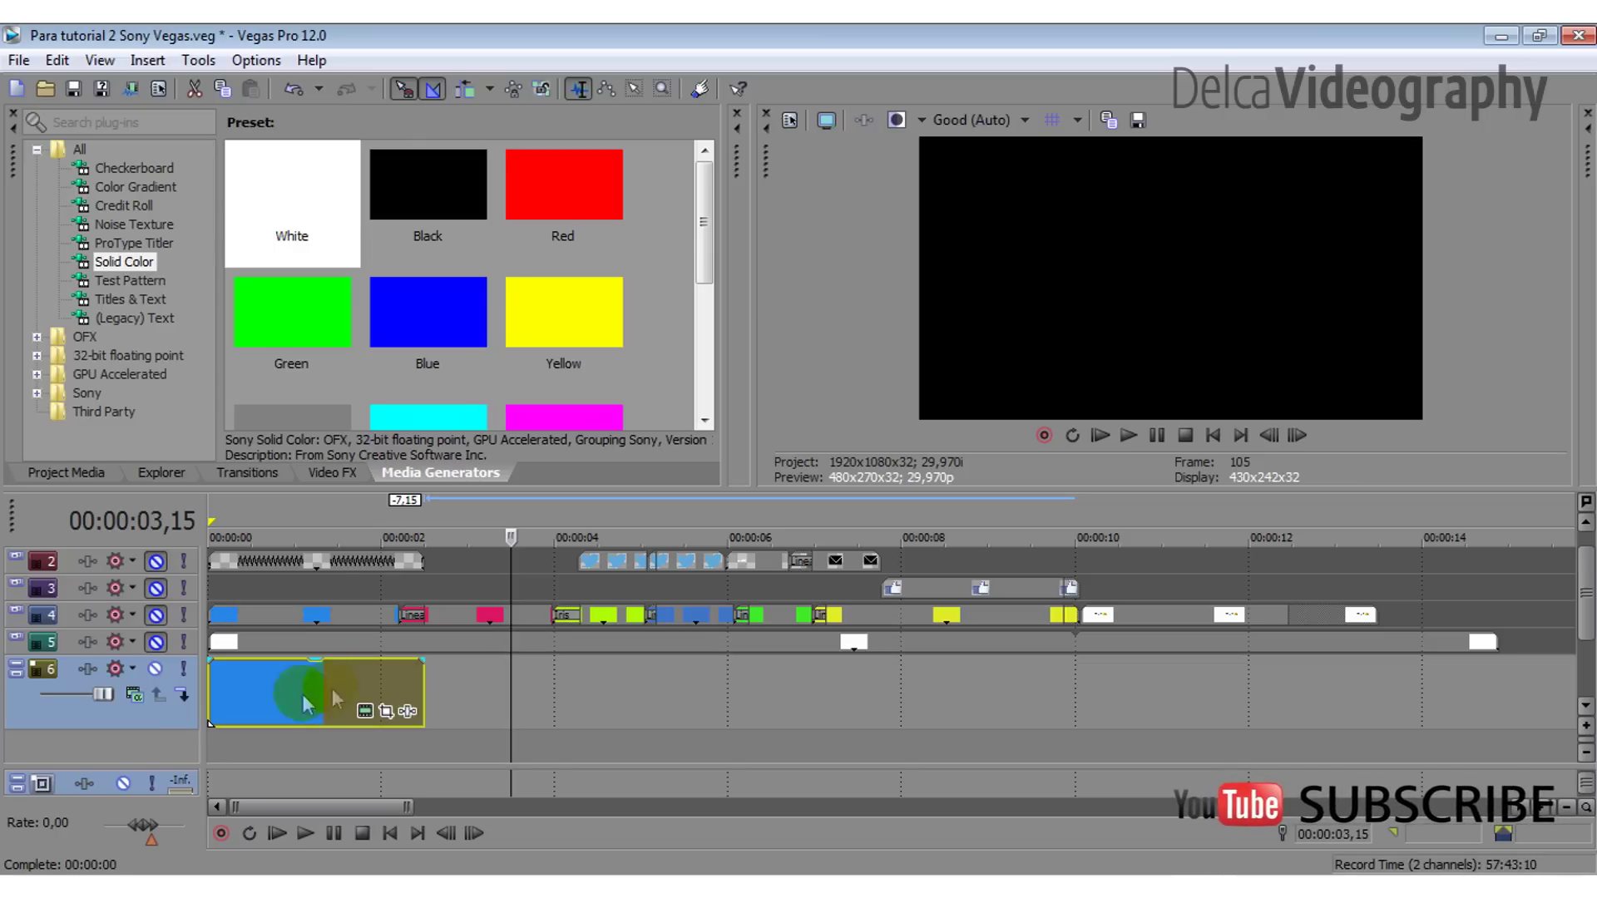
- Play back the trimmed blue event and place the playhead back within its first second
{"action": "left_click", "coordinate": [272, 699]}
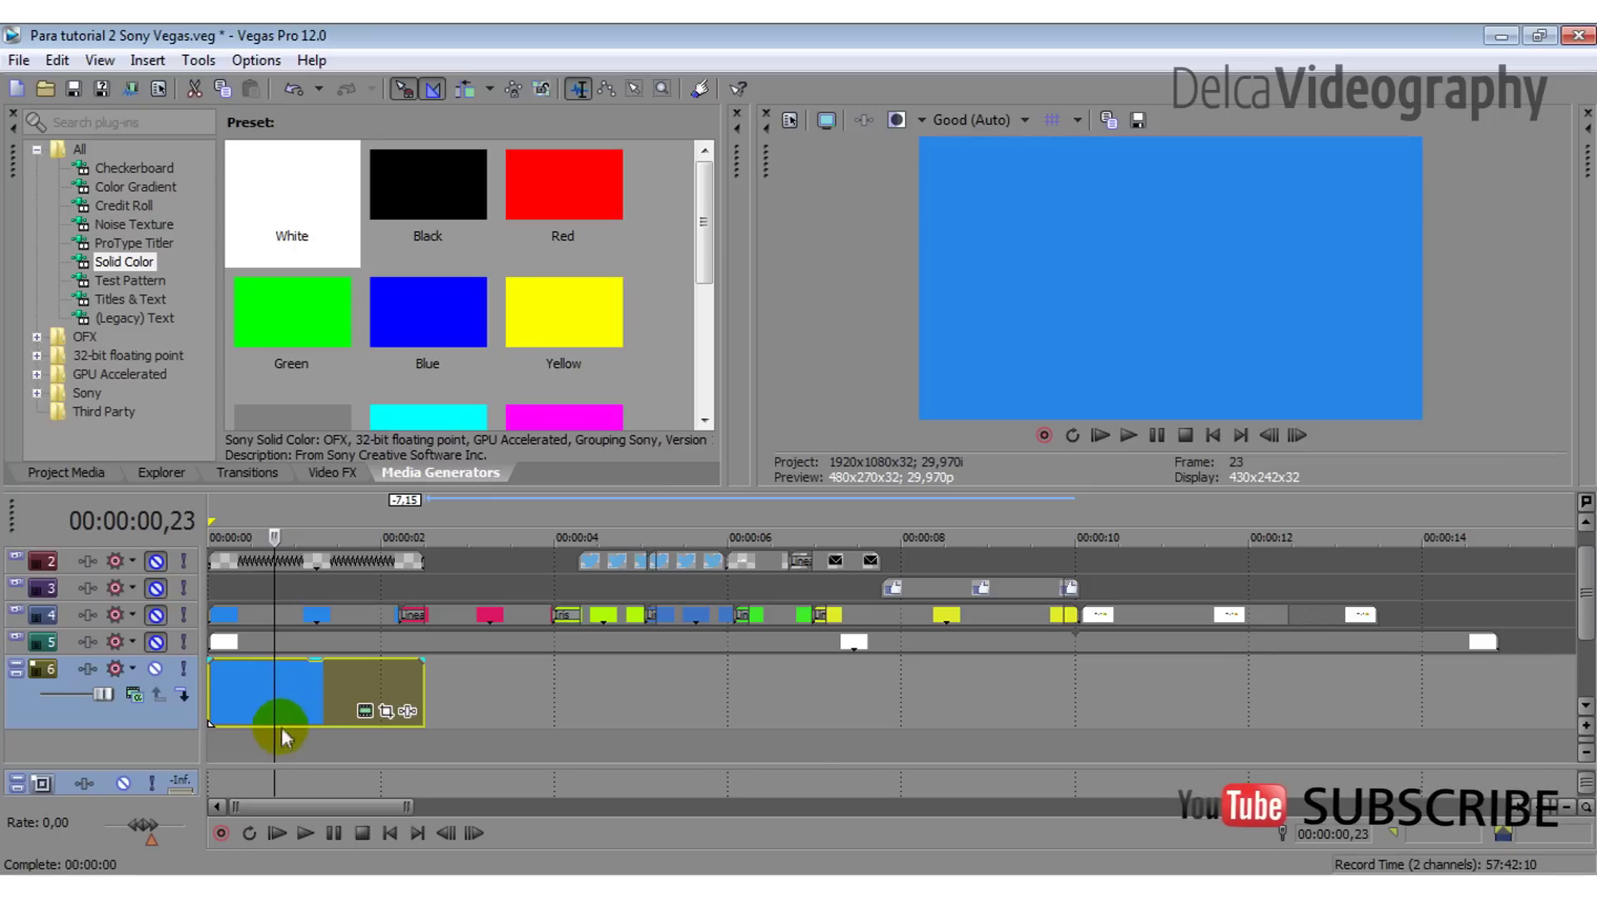
{"action": "key", "text": "space"}
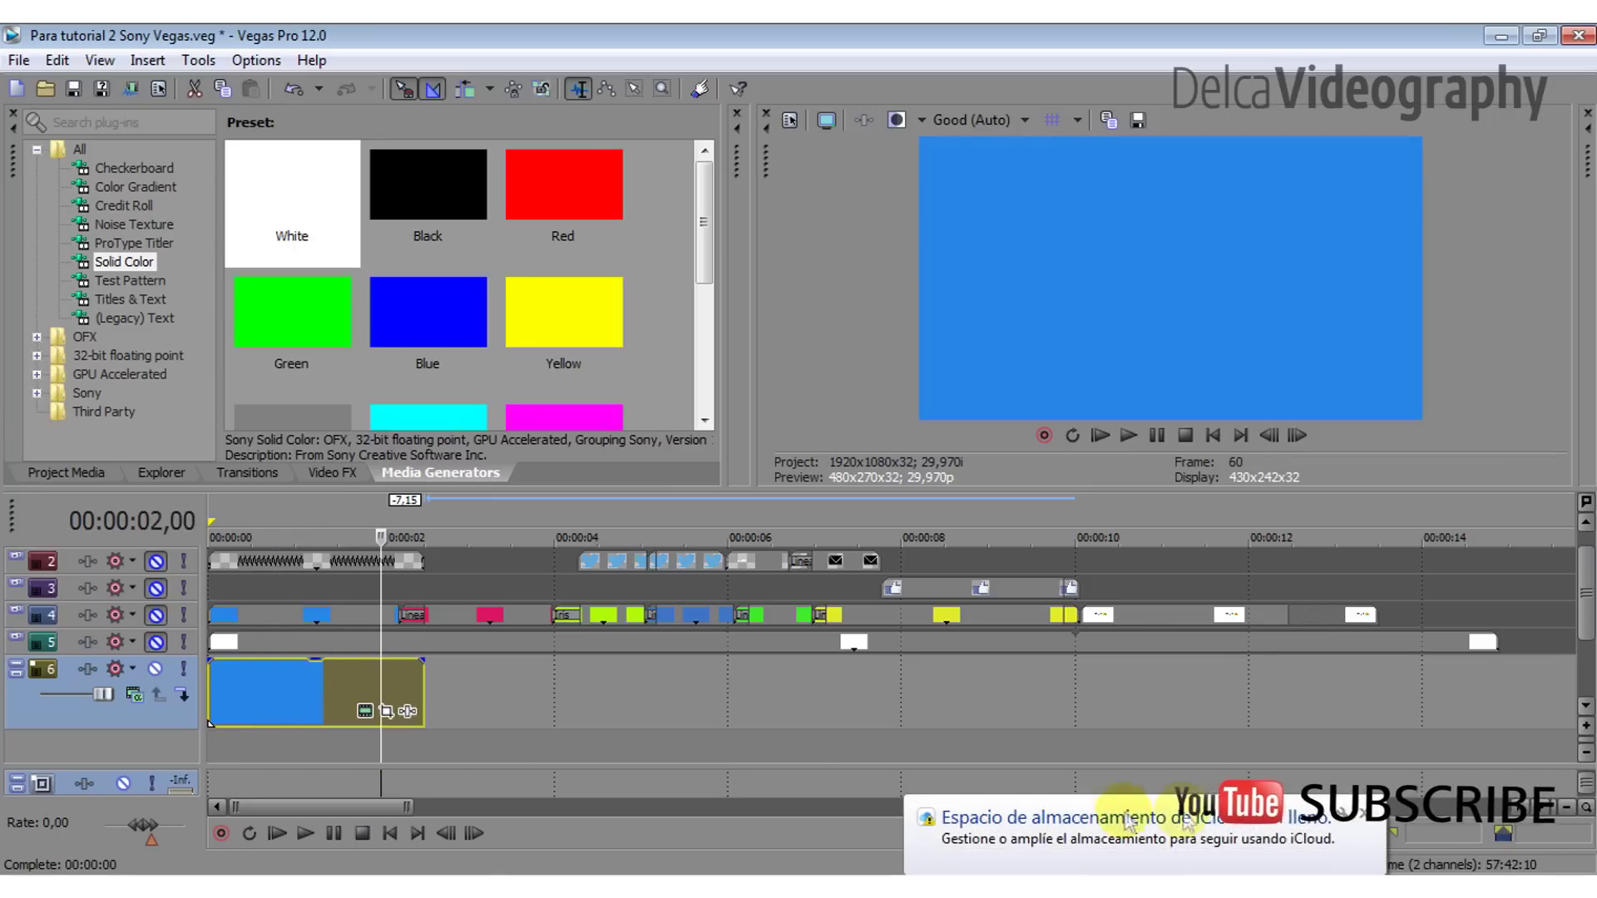
{"action": "mouse_move", "coordinate": [378, 753]}
{"action": "left_mouse_down"}
{"action": "mouse_move", "coordinate": [424, 753]}
{"action": "mouse_move", "coordinate": [372, 755]}
{"action": "left_mouse_up"}
{"action": "left_click", "coordinate": [246, 697]}
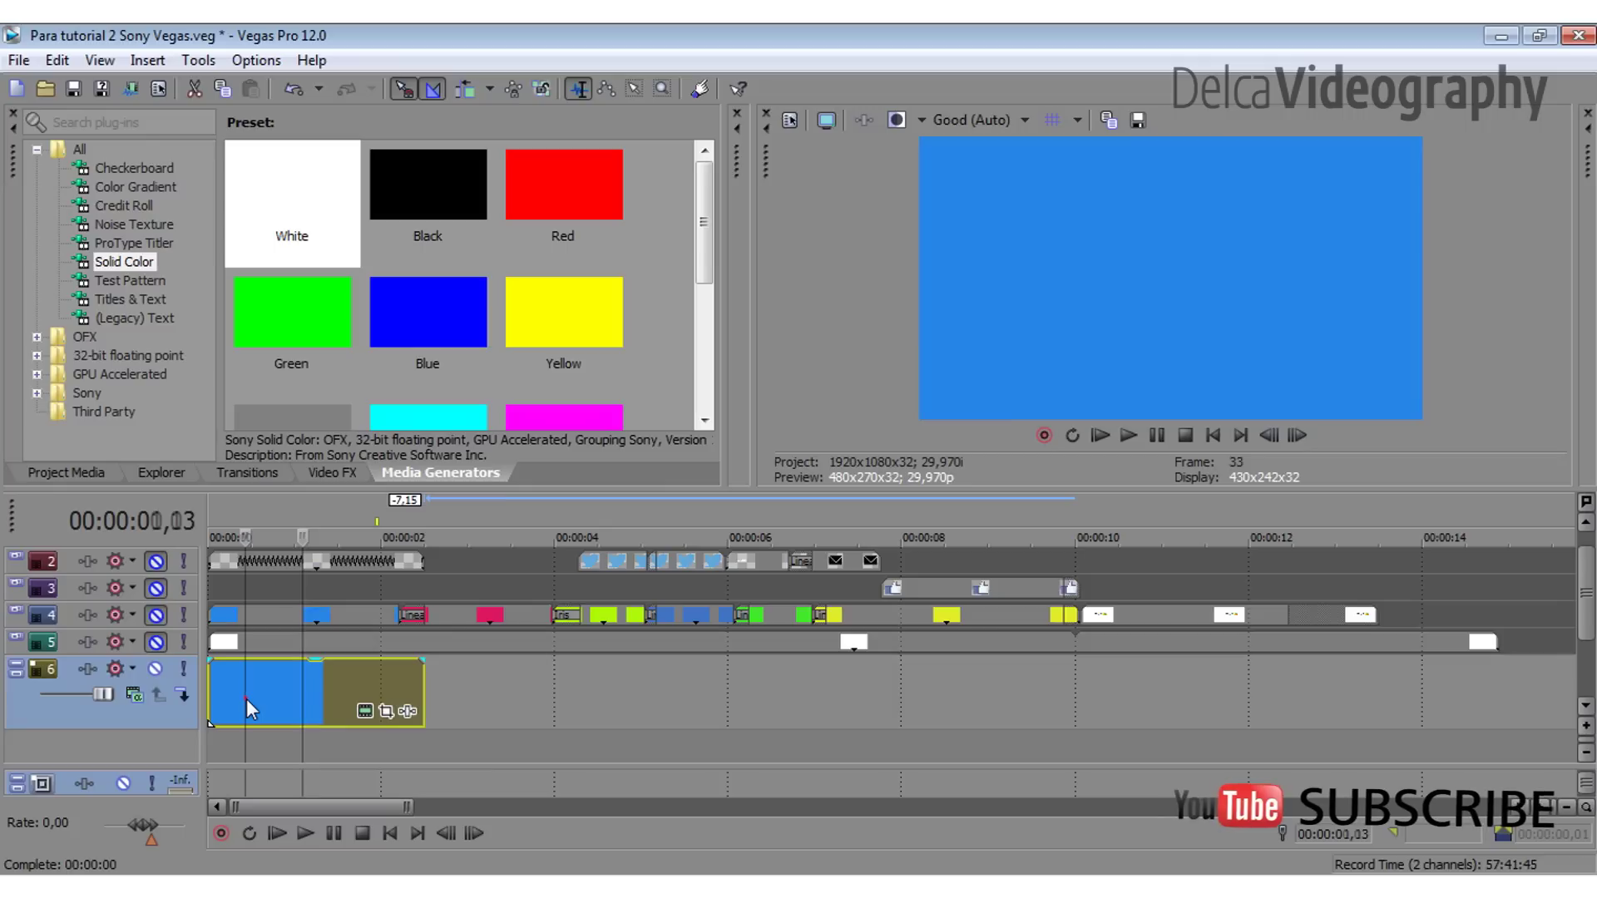
- Insert a new video track and move it above all the other tracks
{"action": "right_click", "coordinate": [153, 742]}
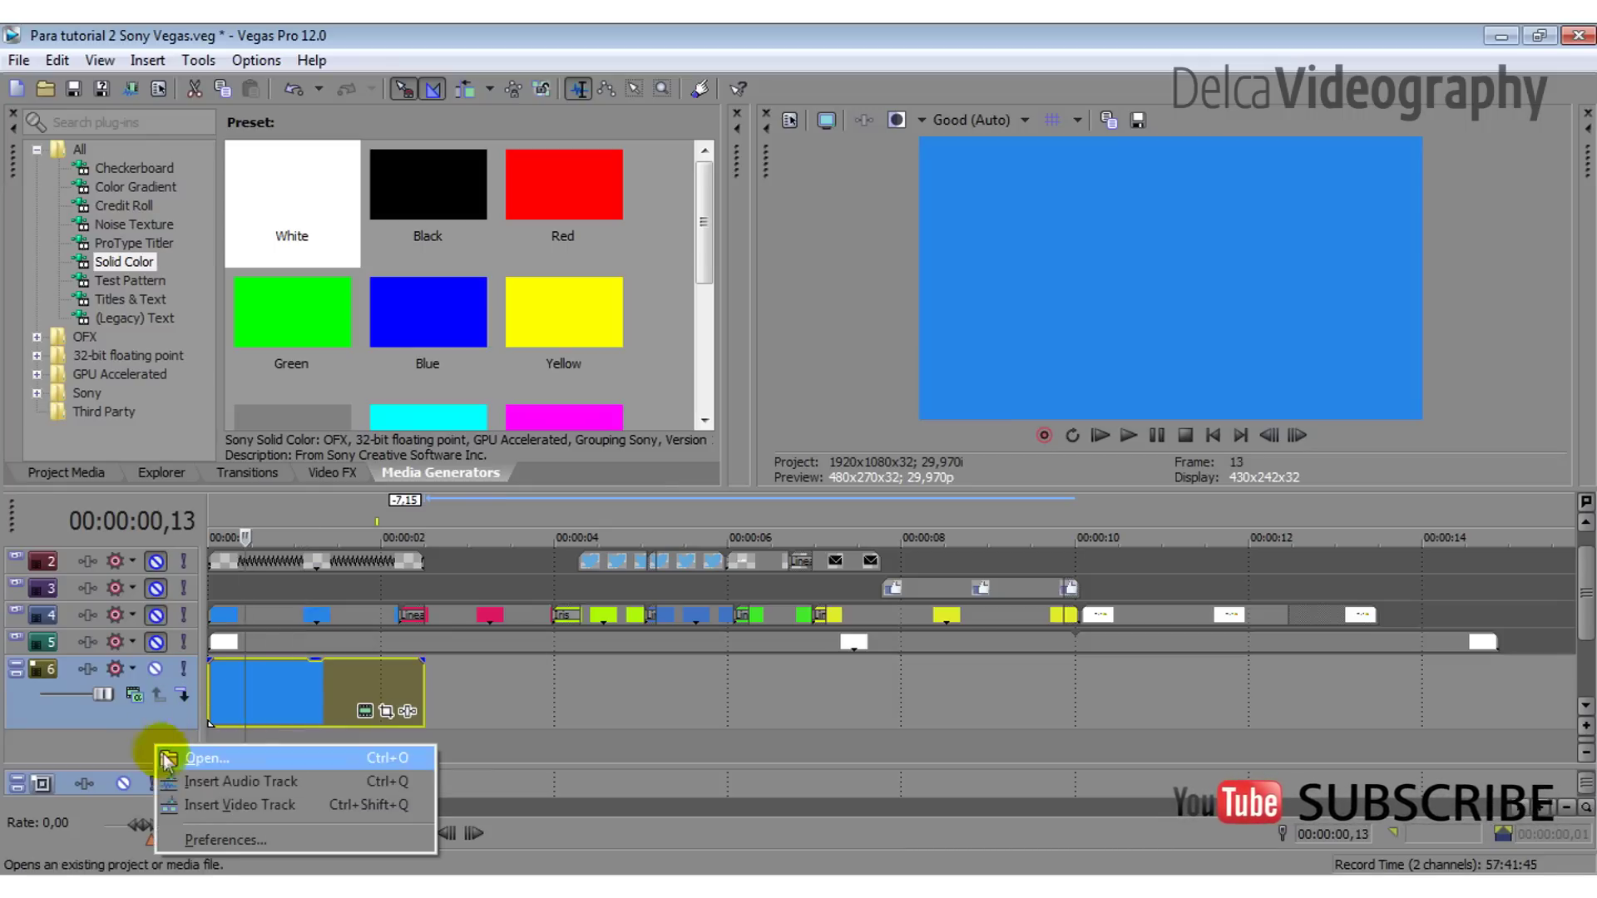
{"action": "left_click", "coordinate": [260, 807]}
{"action": "left_click_drag", "start_coordinate": [160, 613], "coordinate": [163, 751]}
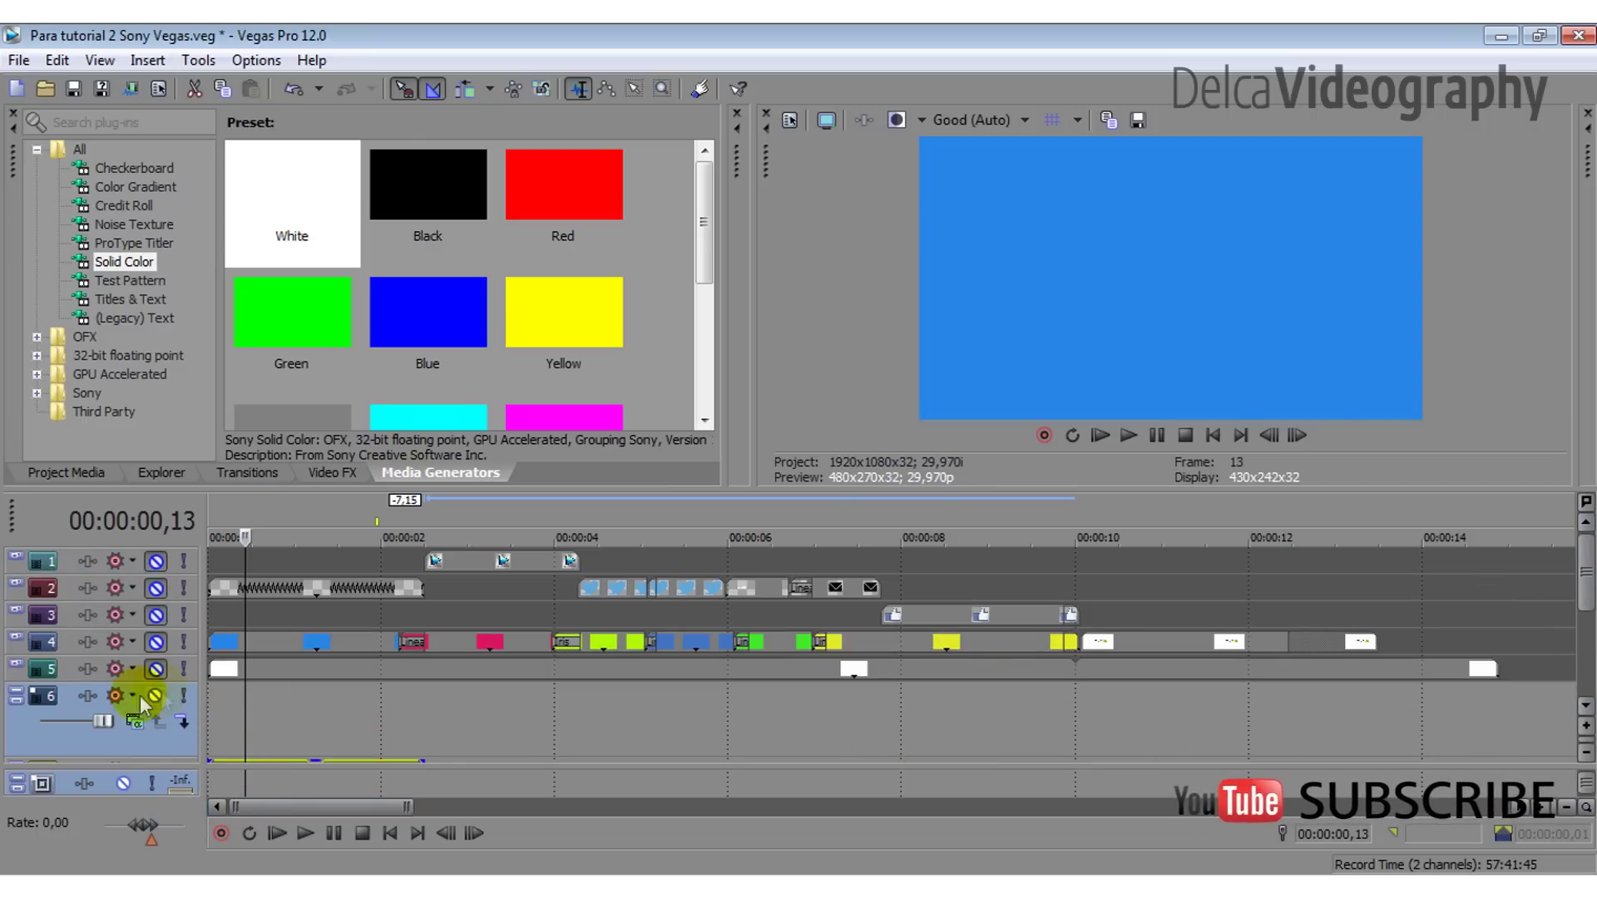
{"action": "left_click_drag", "start_coordinate": [133, 712], "coordinate": [127, 545]}
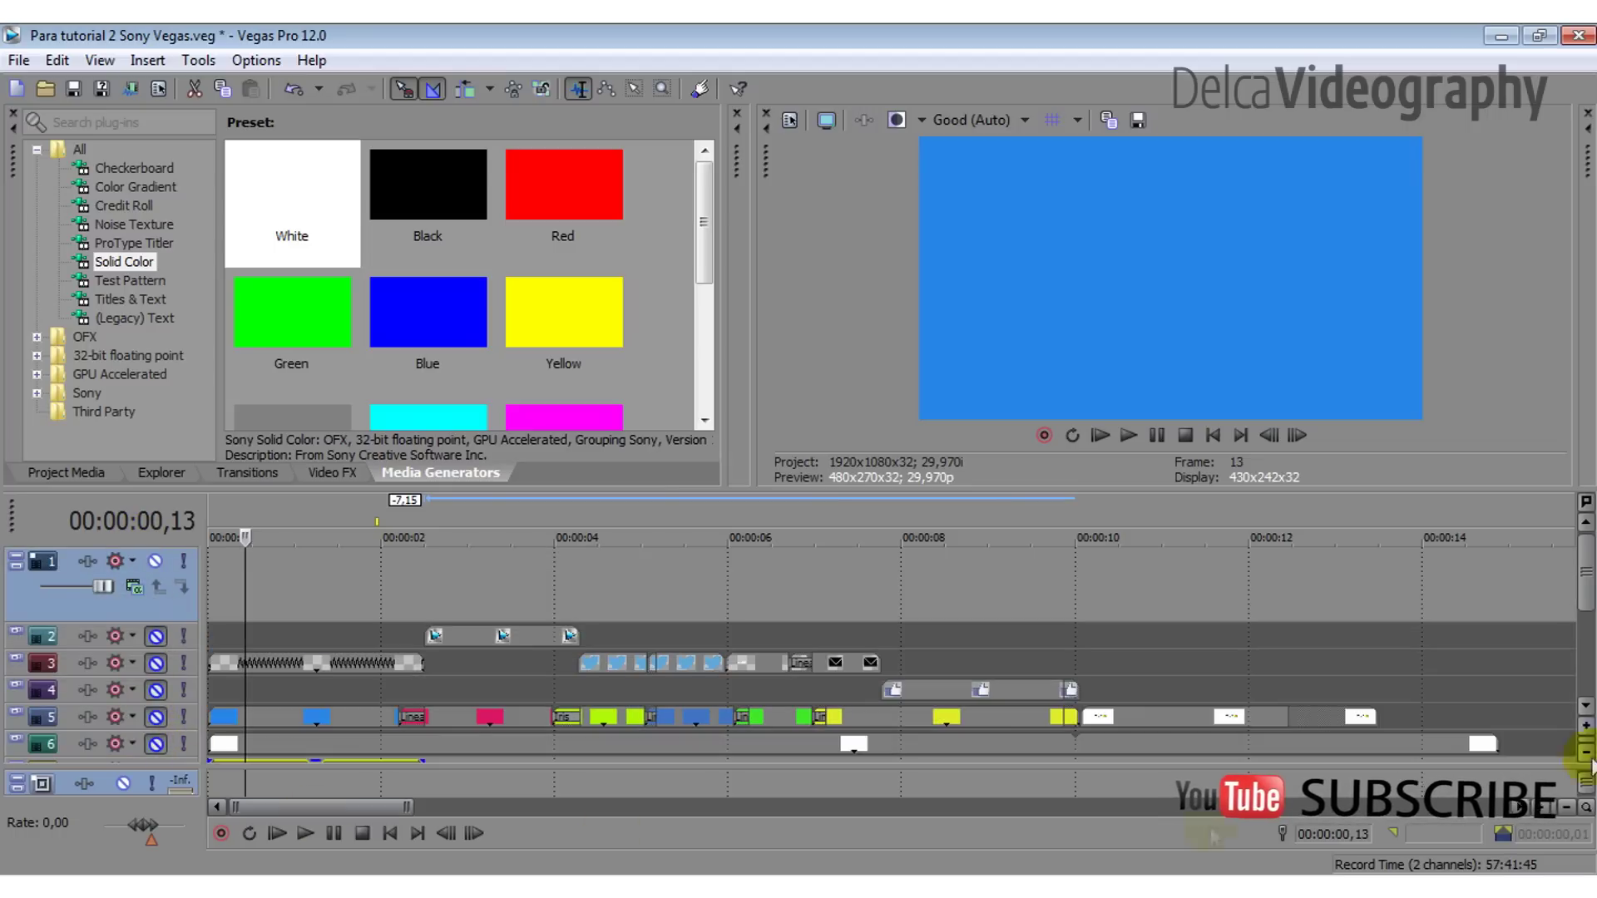
- Move the track holding the blue event up to directly below the new empty track
{"action": "left_click", "coordinate": [1583, 707]}
{"action": "left_click", "coordinate": [124, 741]}
{"action": "left_click_drag", "start_coordinate": [152, 566], "coordinate": [158, 552]}
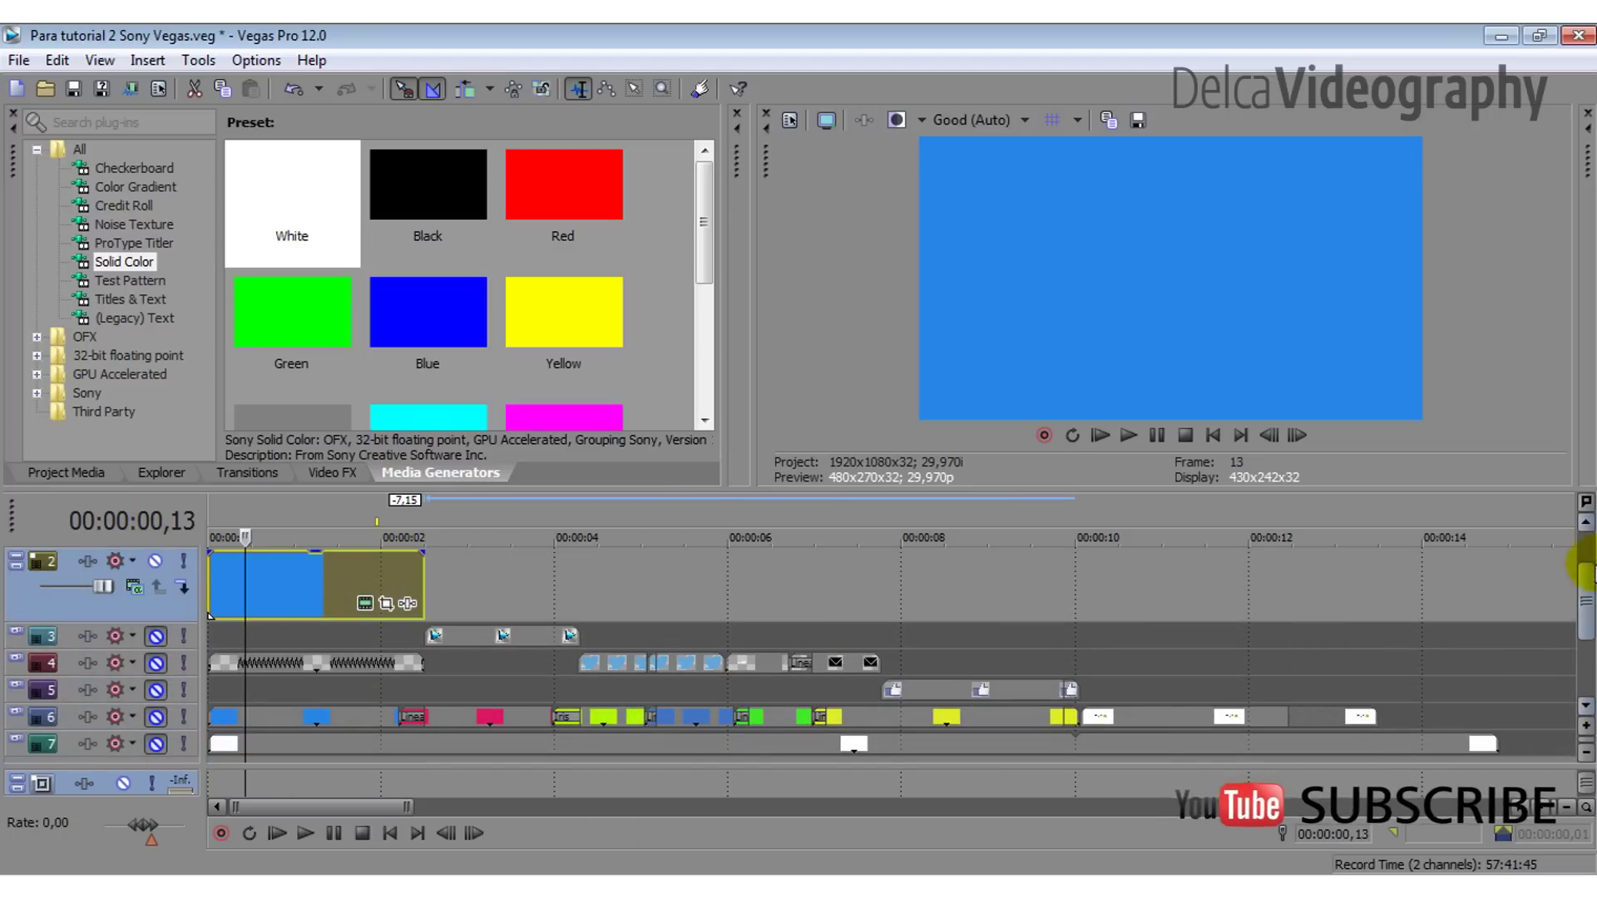
{"action": "left_click", "coordinate": [1585, 523]}
- Add a ProType Titler event with the Empty preset to track 1 and enlarge its generator window
{"action": "left_click", "coordinate": [320, 576]}
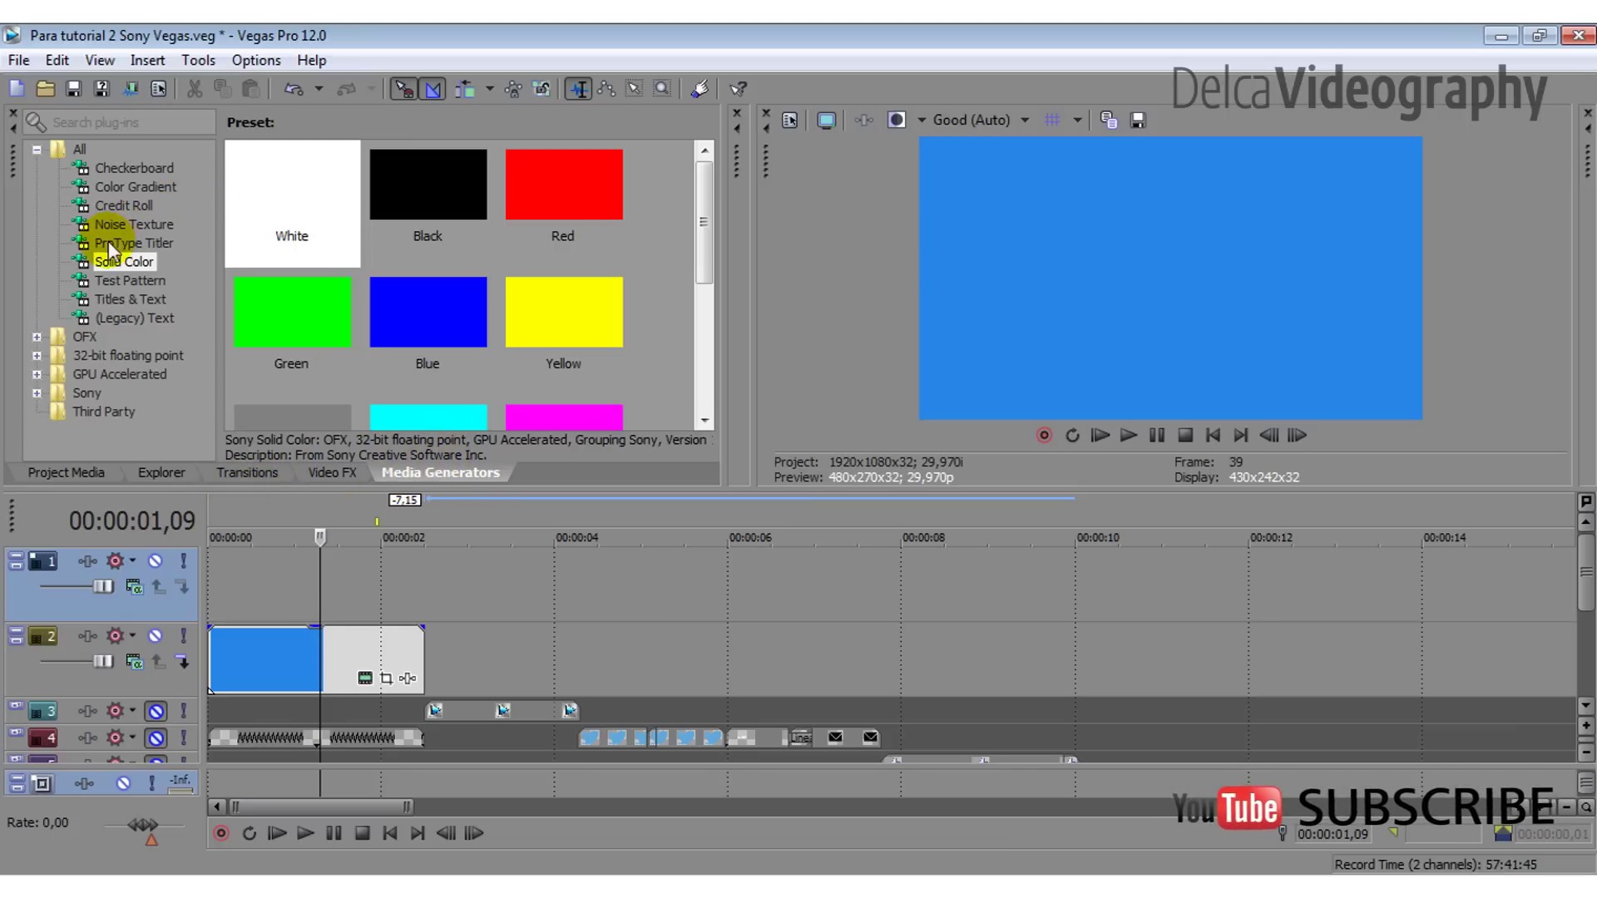
{"action": "left_click", "coordinate": [153, 245]}
{"action": "left_click", "coordinate": [146, 251]}
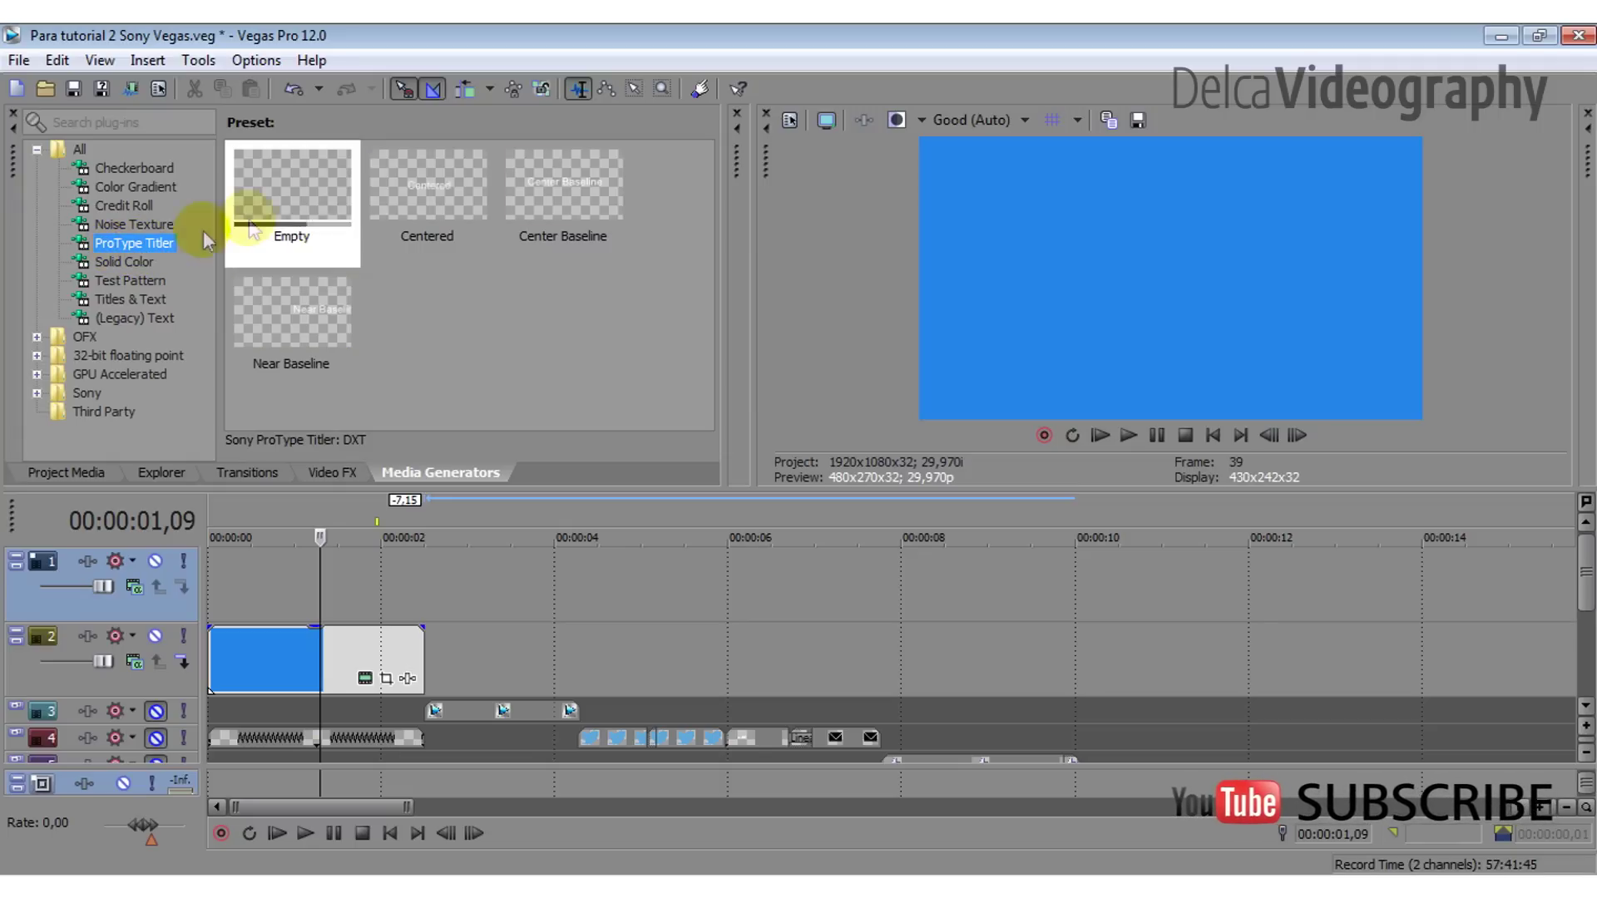
{"action": "left_click_drag", "start_coordinate": [286, 220], "coordinate": [231, 584]}
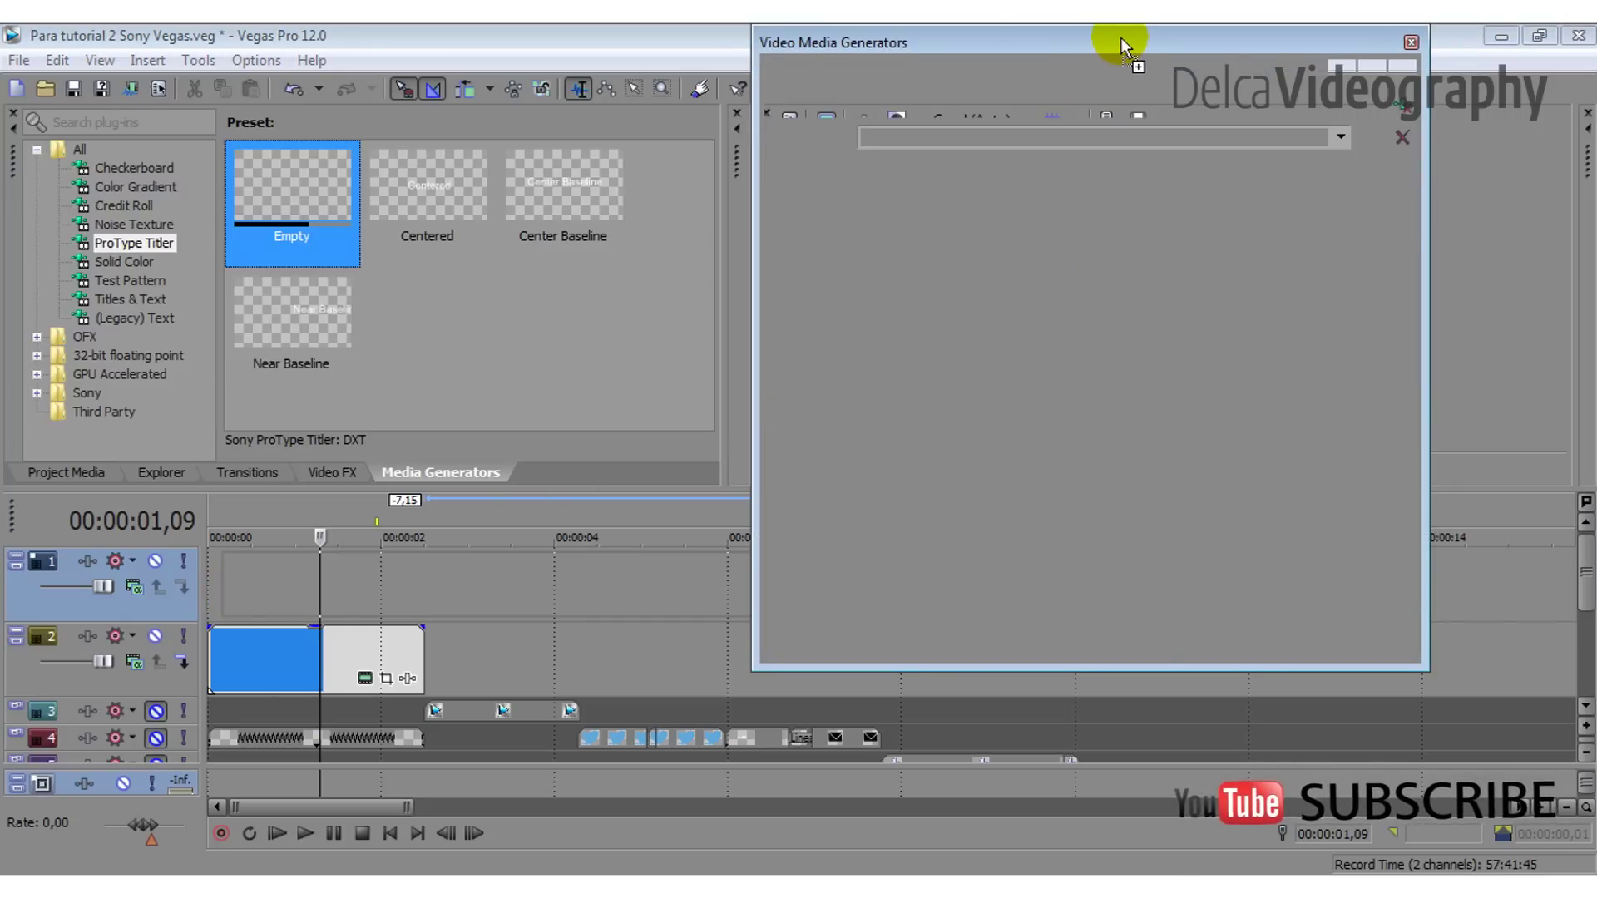
{"action": "left_click_drag", "start_coordinate": [1131, 42], "coordinate": [447, 45]}
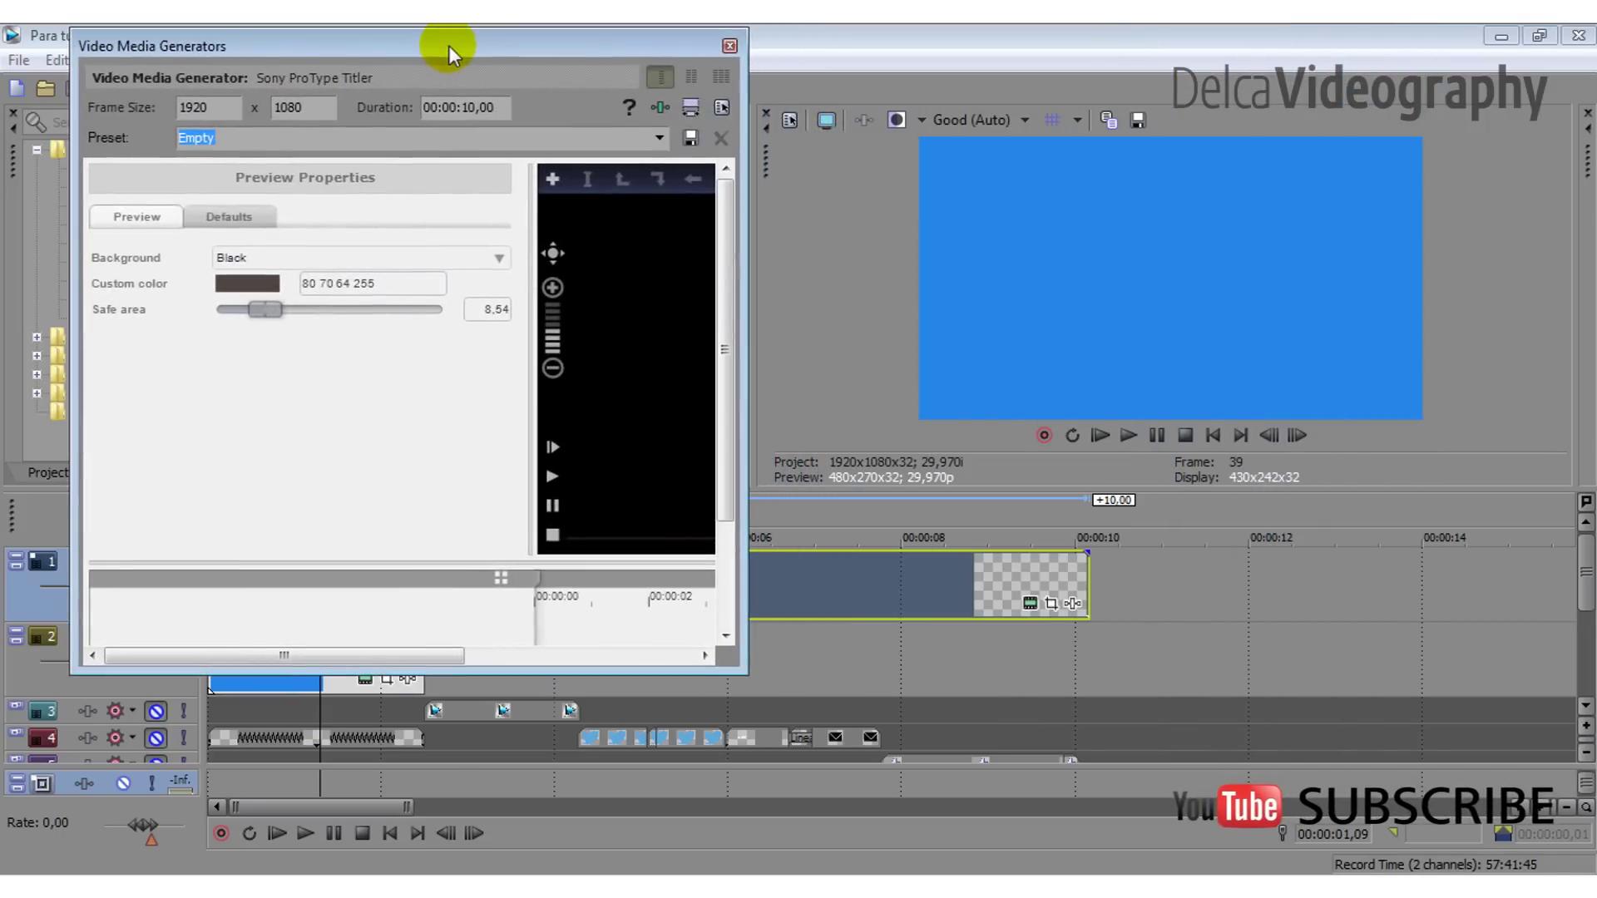
{"action": "left_click_drag", "start_coordinate": [745, 669], "coordinate": [1501, 749]}
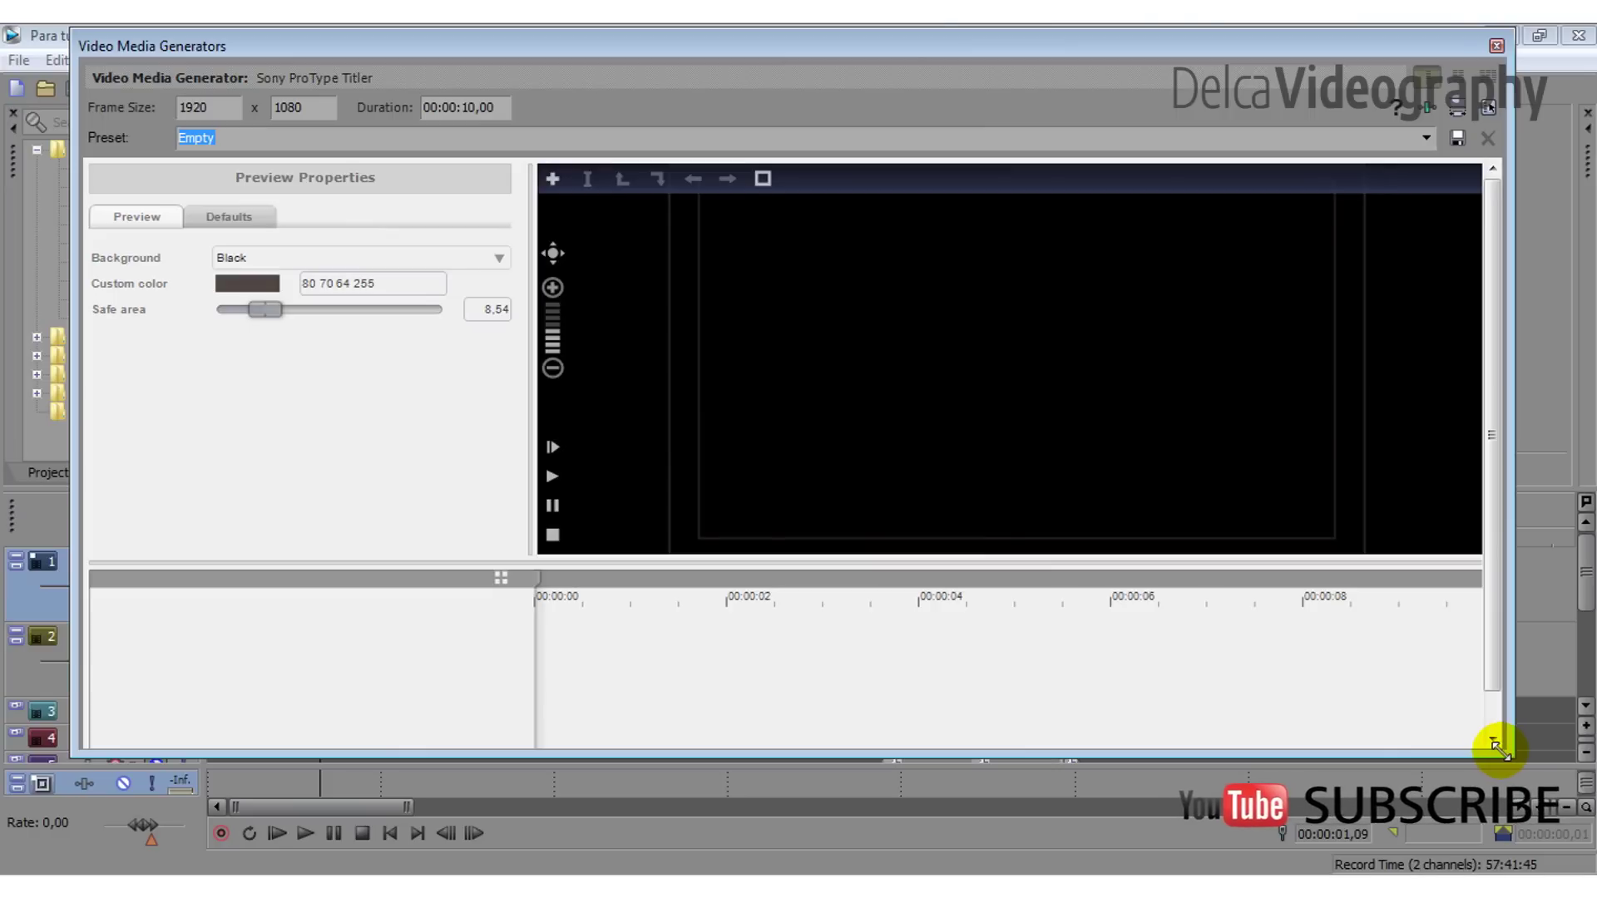
- Add the Slide Up text animation from the titler's Collections to the title
{"action": "mouse_move", "coordinate": [507, 576]}
{"action": "left_mouse_down"}
{"action": "mouse_move", "coordinate": [520, 560]}
{"action": "mouse_move", "coordinate": [502, 580]}
{"action": "left_mouse_up"}
{"action": "left_click", "coordinate": [501, 579]}
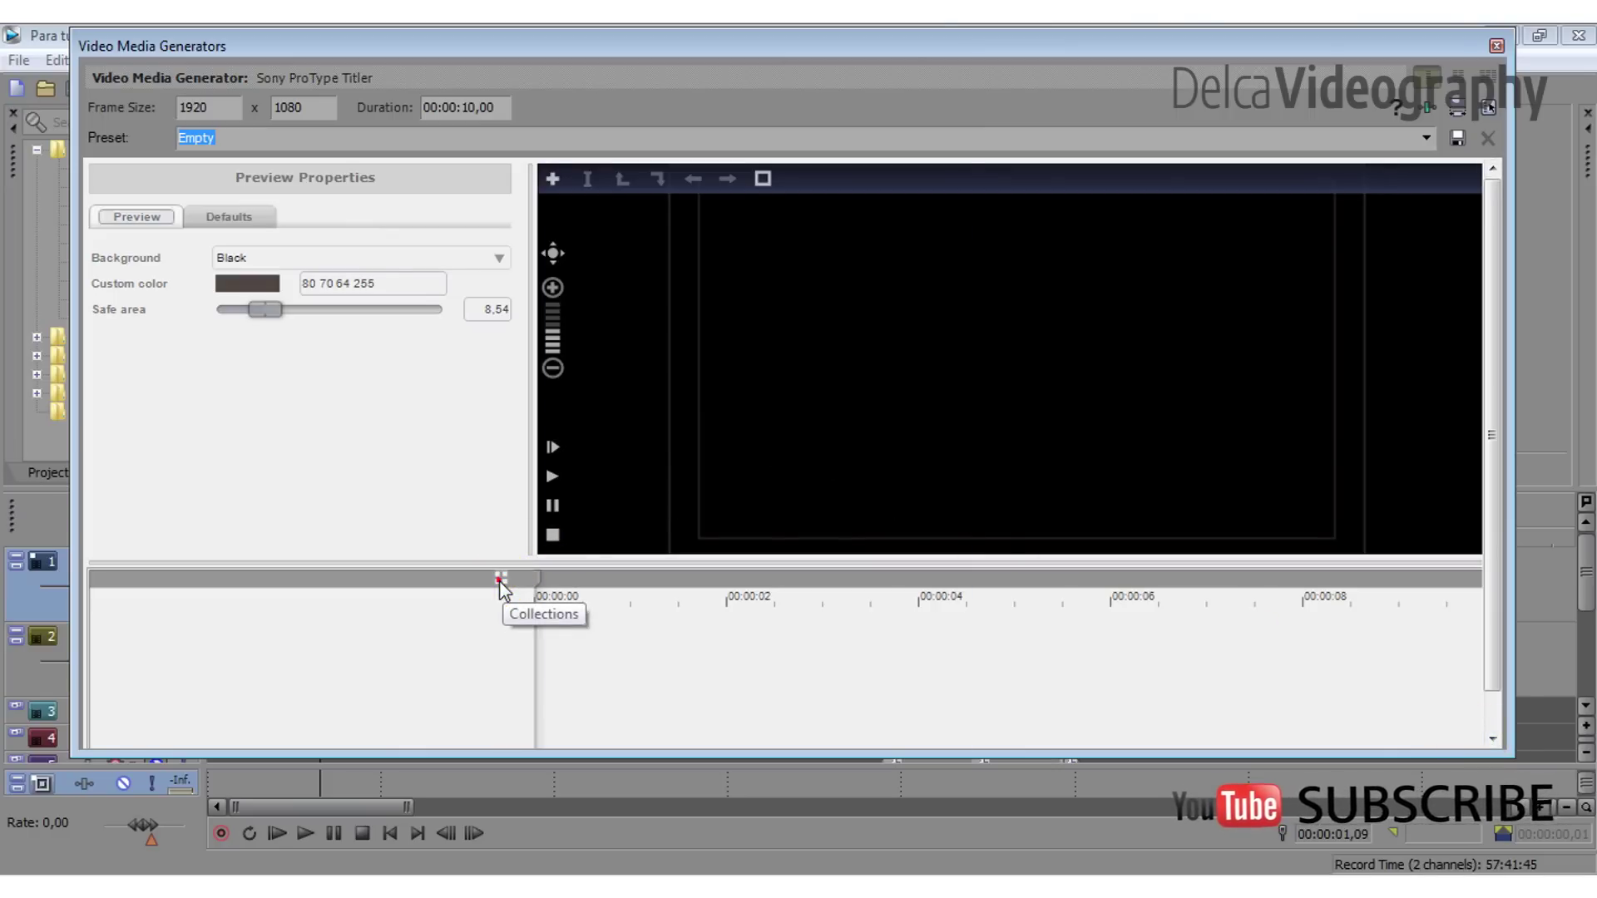
{"action": "left_click_drag", "start_coordinate": [933, 481], "coordinate": [936, 642]}
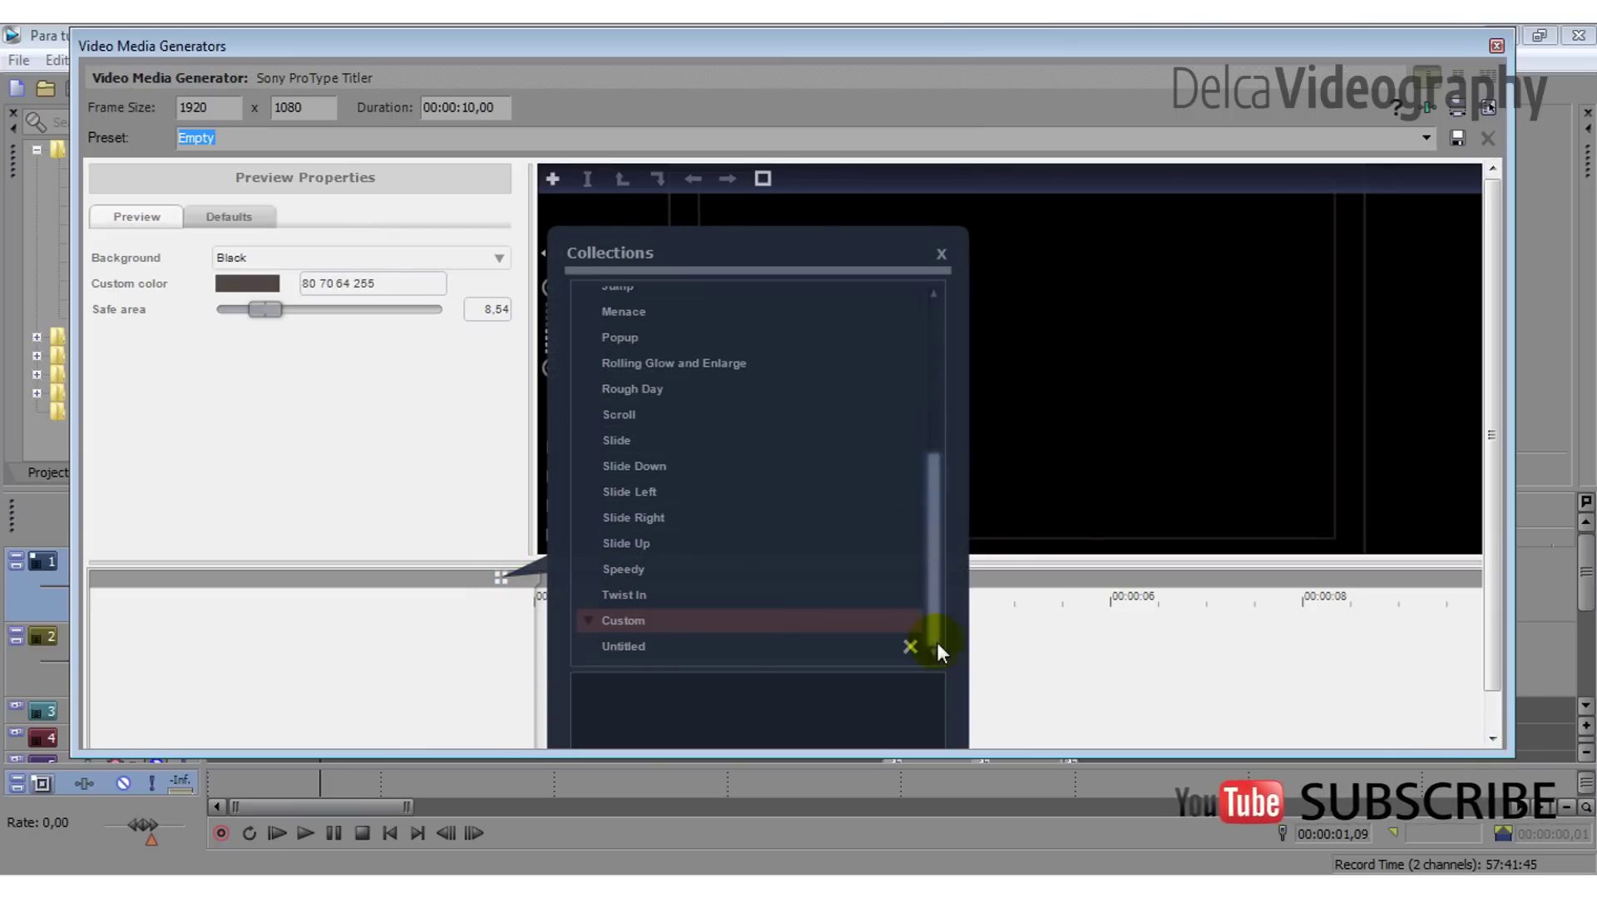
{"action": "left_click", "coordinate": [634, 548]}
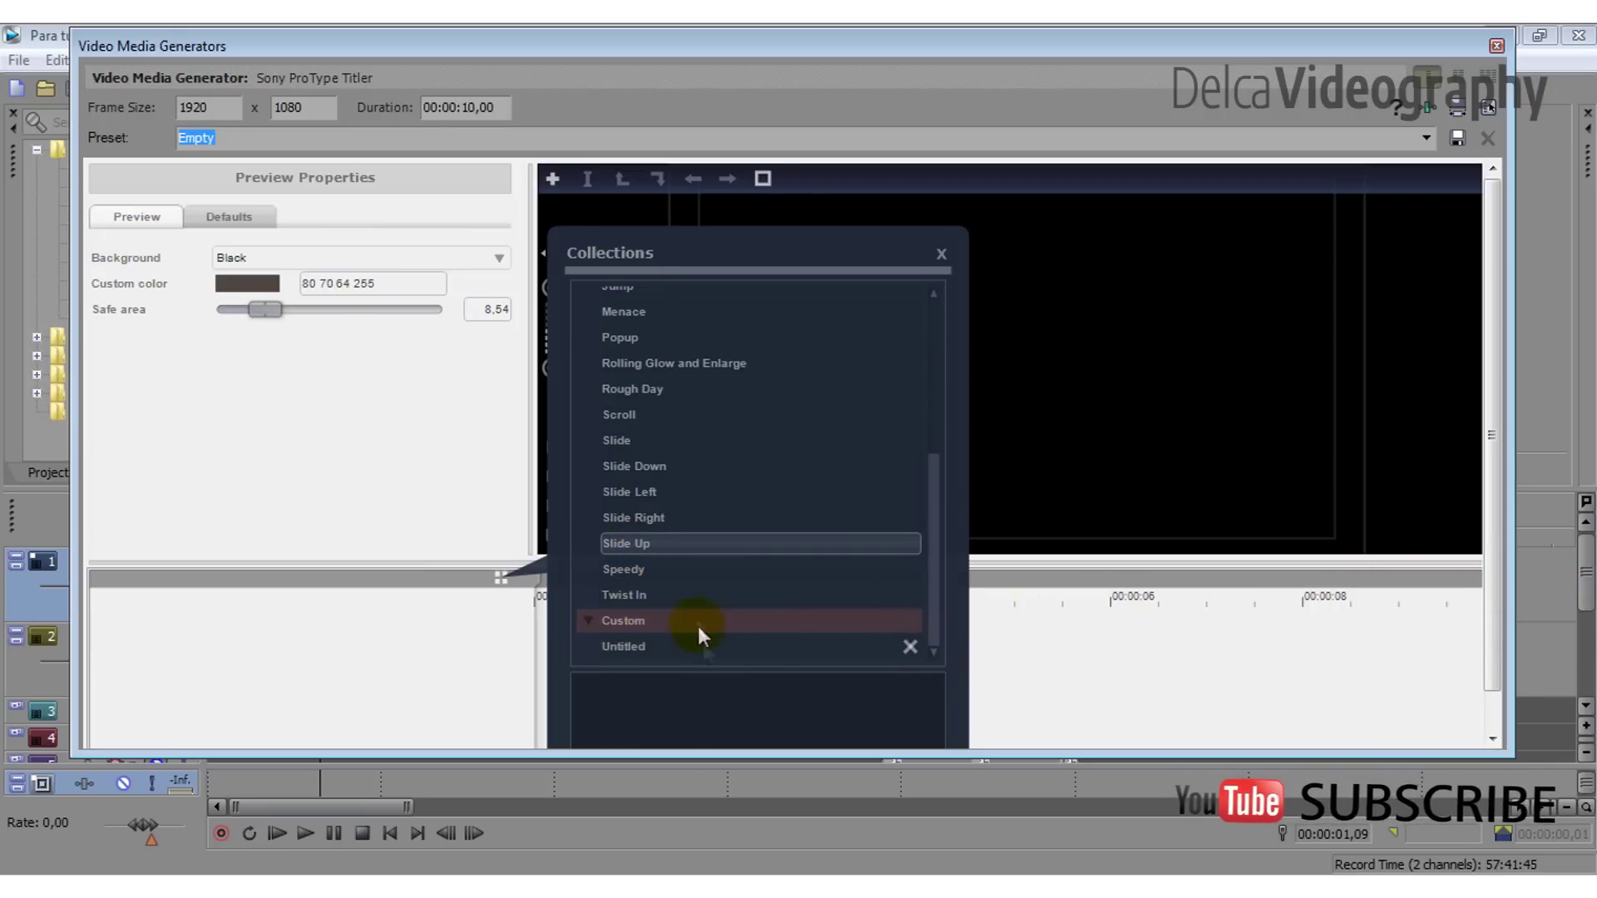
{"action": "scroll", "coordinate": [711, 707], "scroll_direction": "down", "scroll_amount": 1}
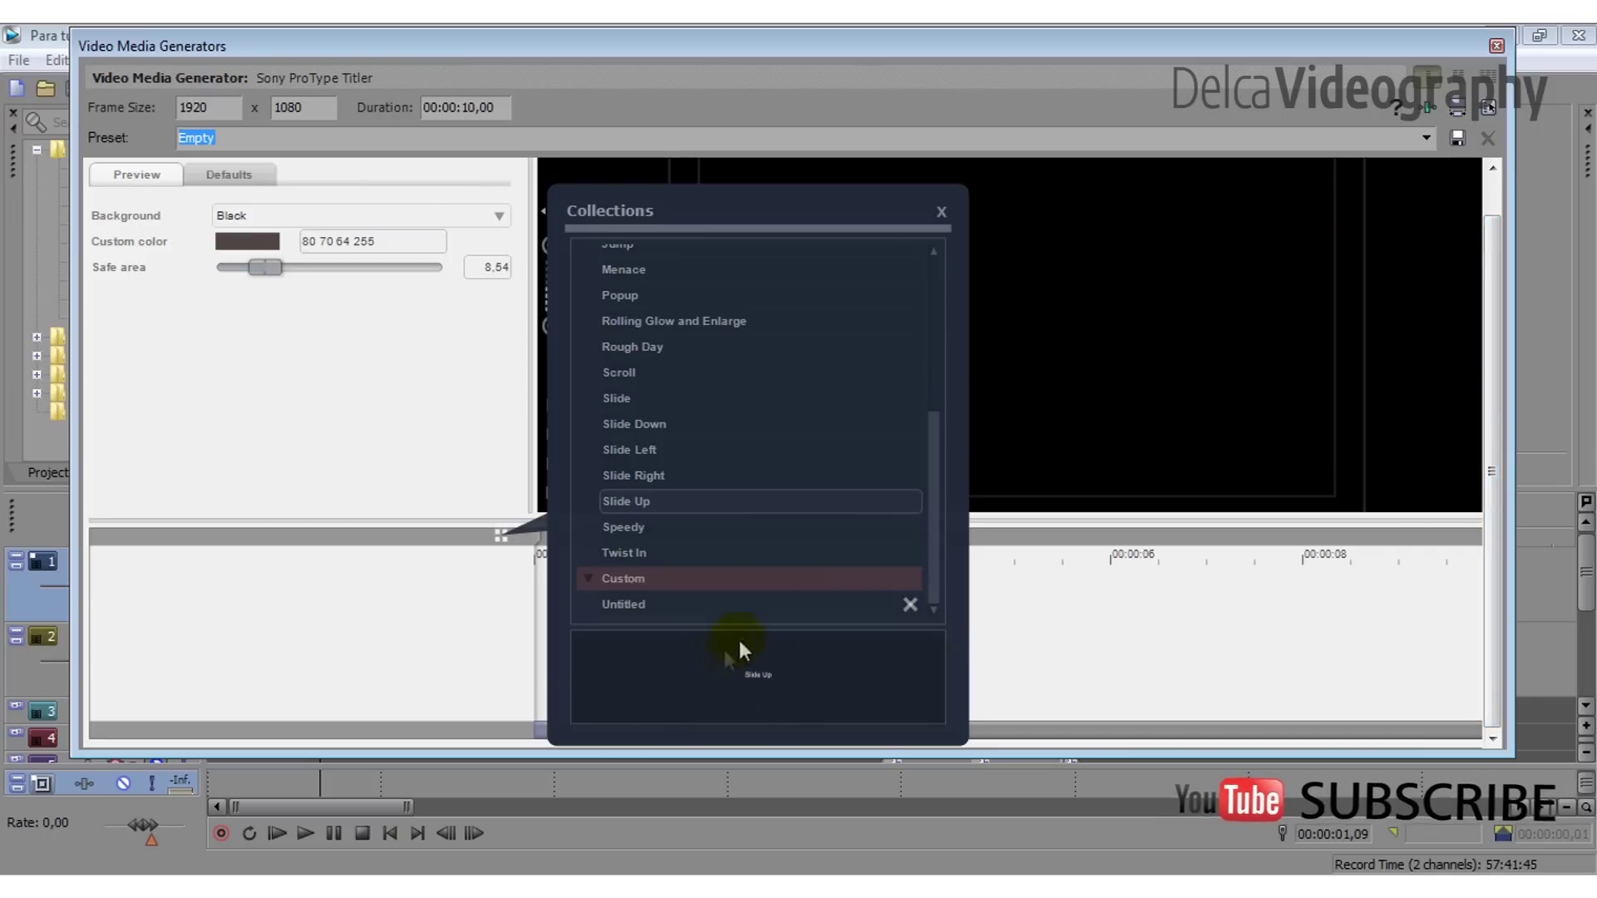
{"action": "double_click", "coordinate": [636, 506]}
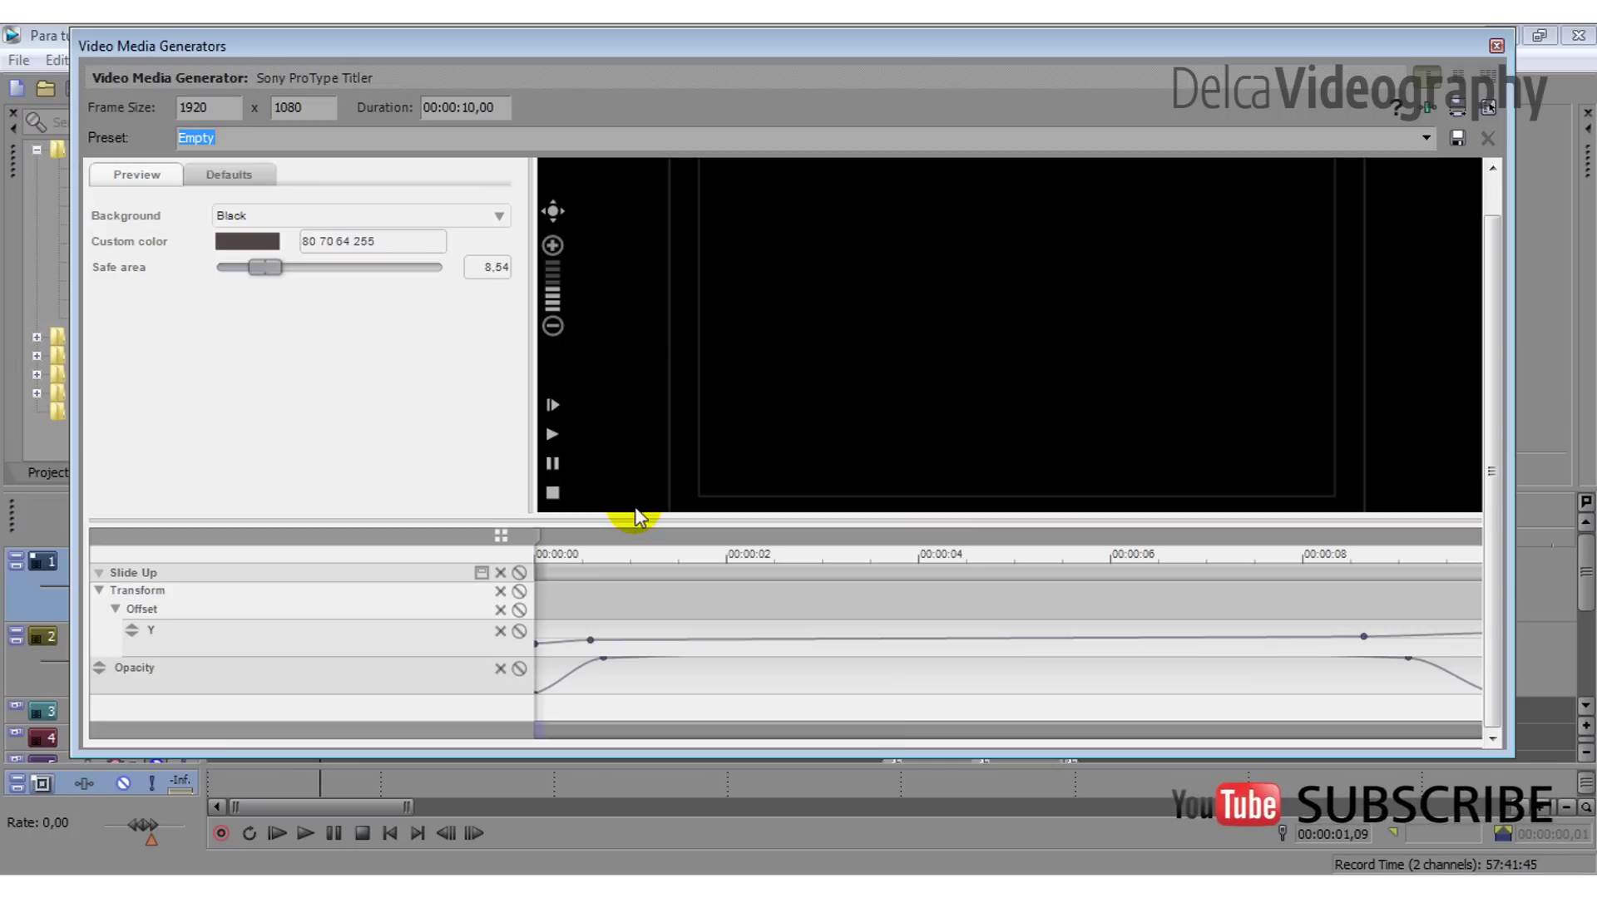
- Replace the title's placeholder text with "Tu Canal", working at a point in the titler timeline where the text is visible
{"action": "left_click", "coordinate": [814, 651]}
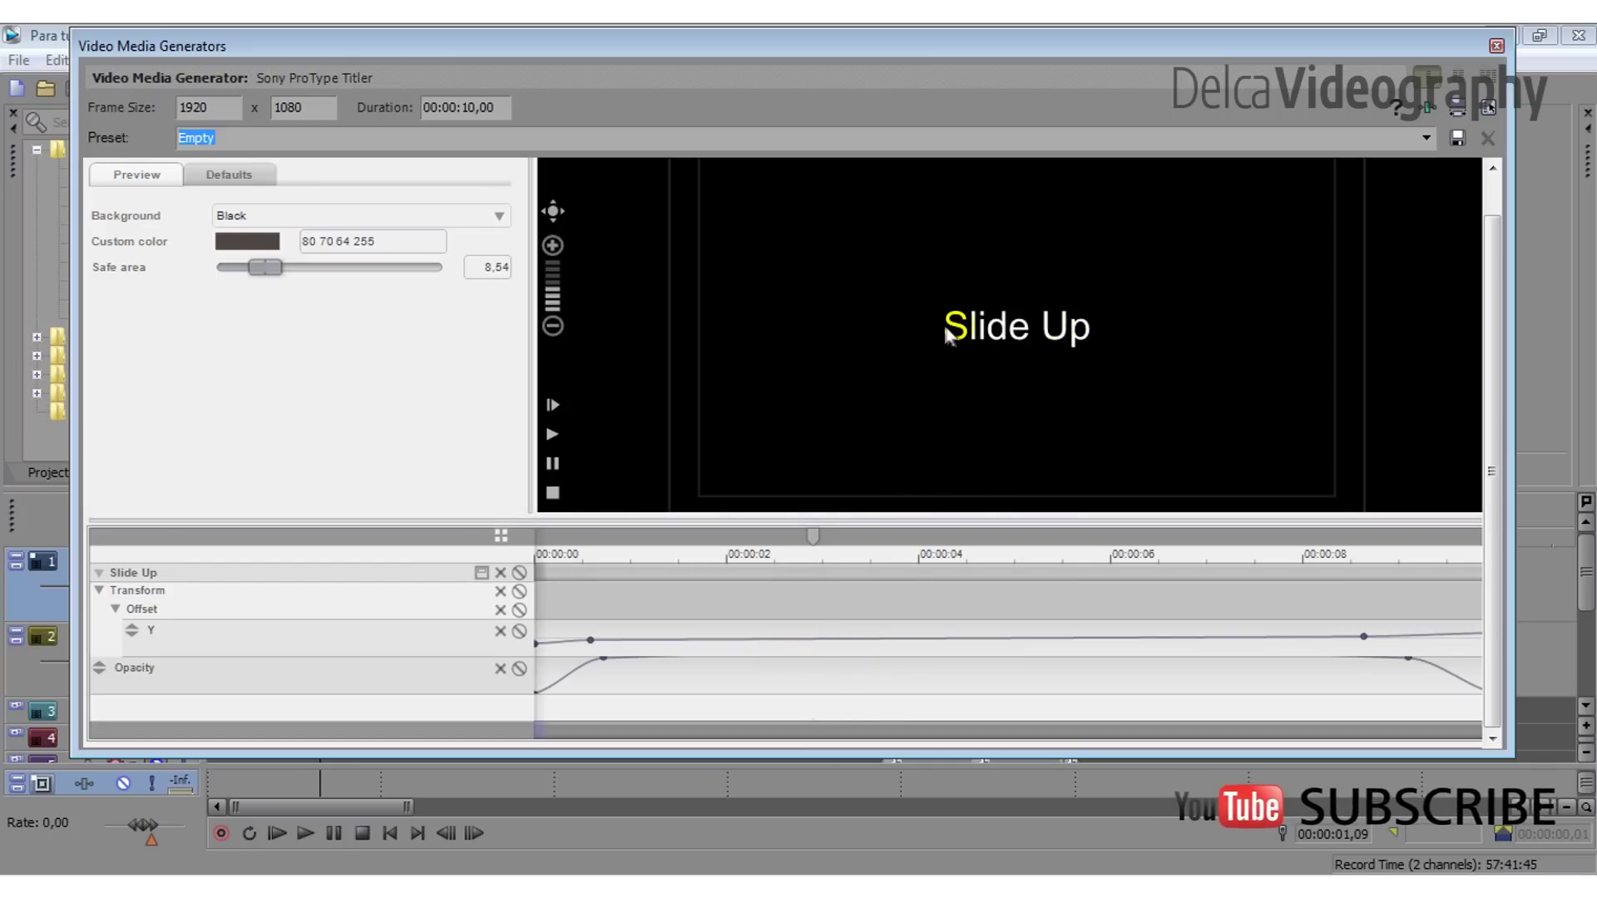
{"action": "left_click_drag", "start_coordinate": [956, 327], "coordinate": [1026, 327]}
{"action": "double_click", "coordinate": [1076, 326]}
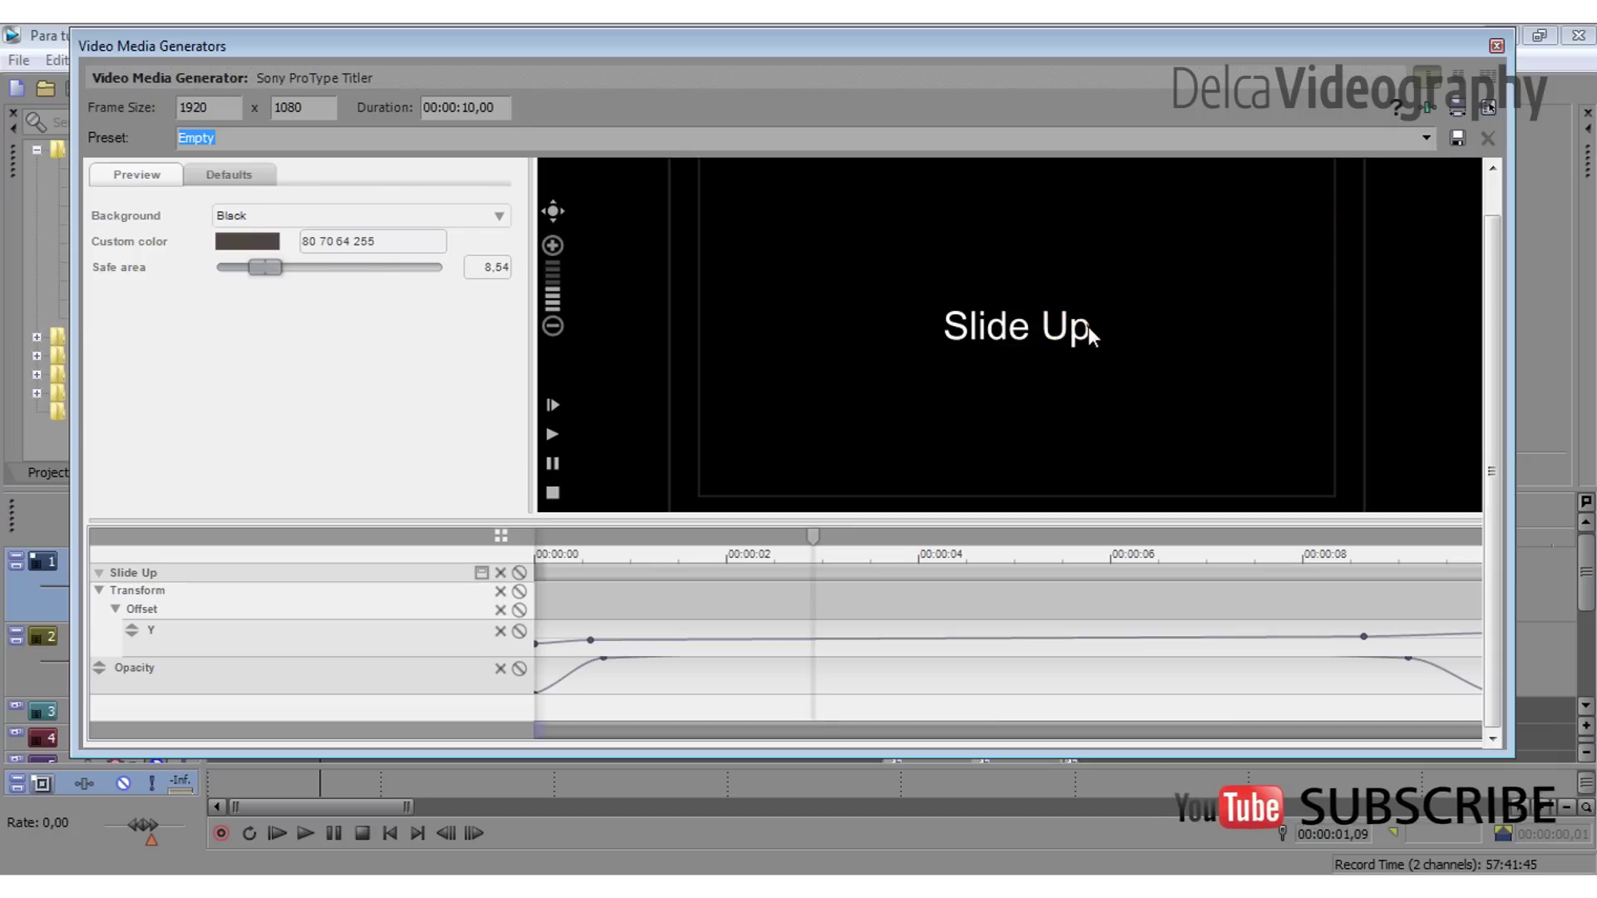
{"action": "left_click", "coordinate": [1088, 326]}
{"action": "left_click", "coordinate": [1083, 328]}
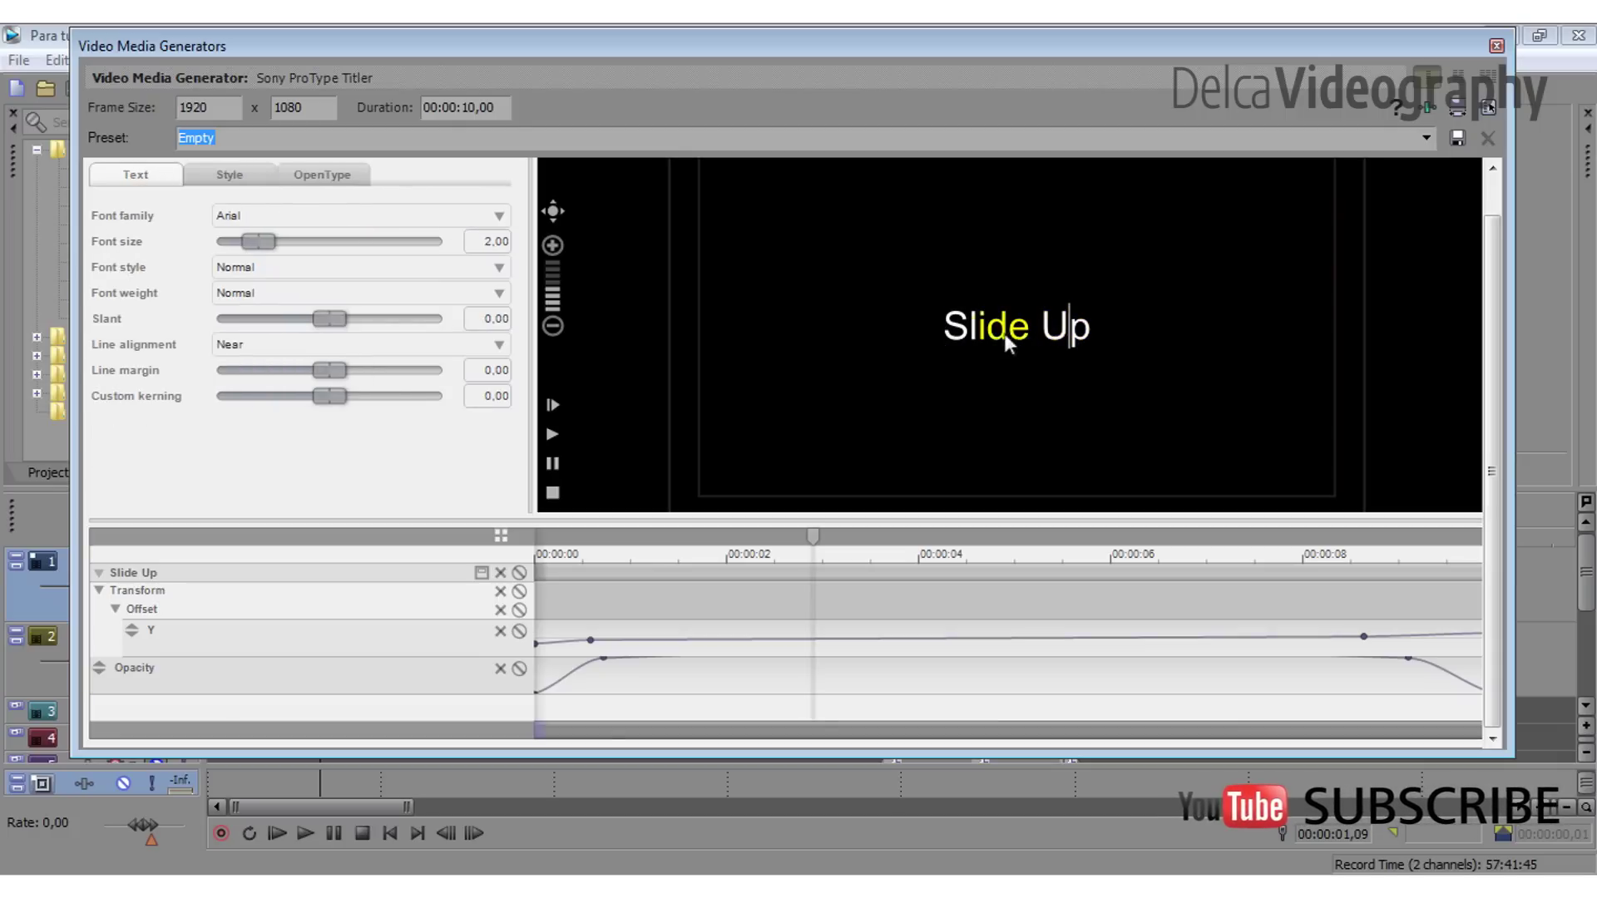
{"action": "left_click", "coordinate": [944, 325]}
{"action": "left_click_drag", "start_coordinate": [969, 333], "coordinate": [1110, 346]}
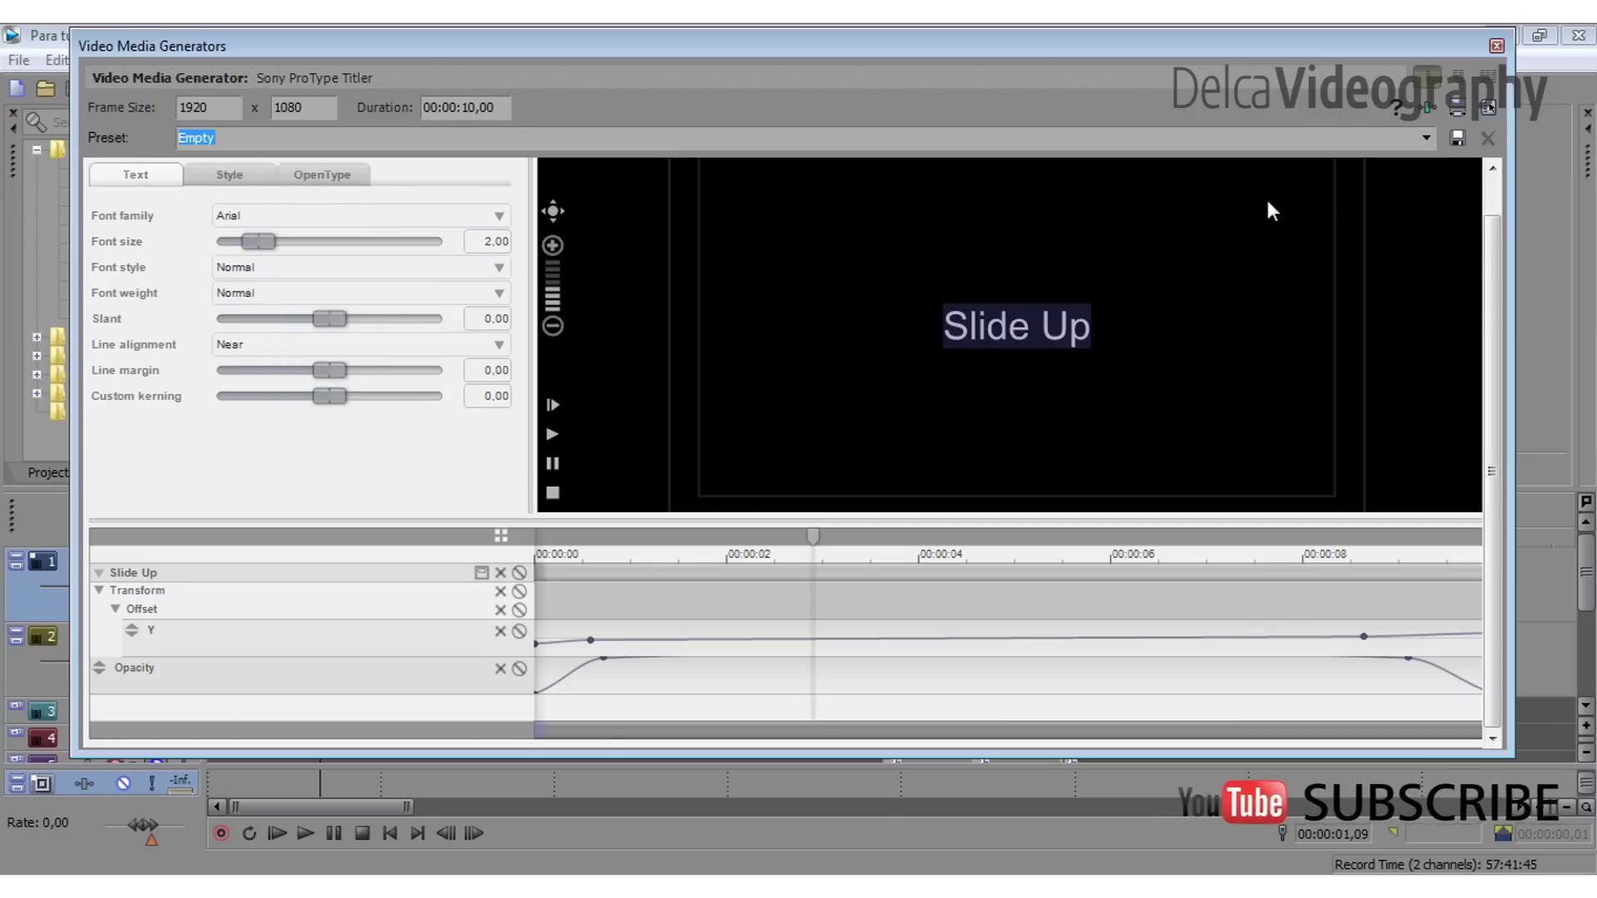
{"action": "type", "text": "Tu Cnal"}
{"action": "key", "text": "BackSpace"}
{"action": "key", "text": "BackSpace"}
{"action": "key", "text": "BackSpace"}
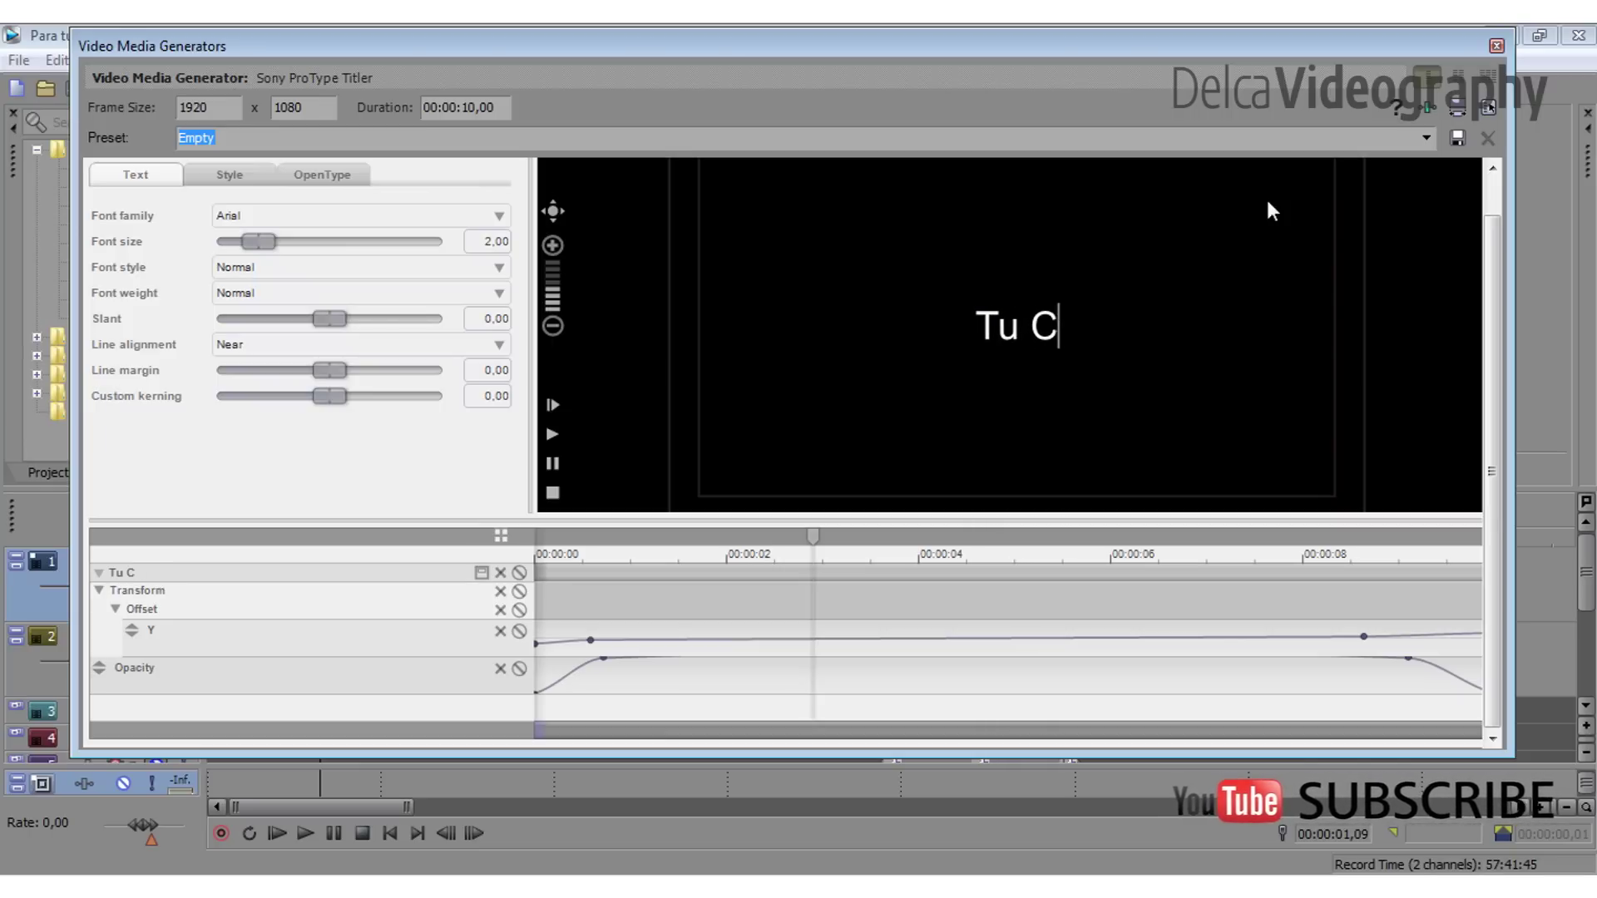
{"action": "type", "text": "an"}
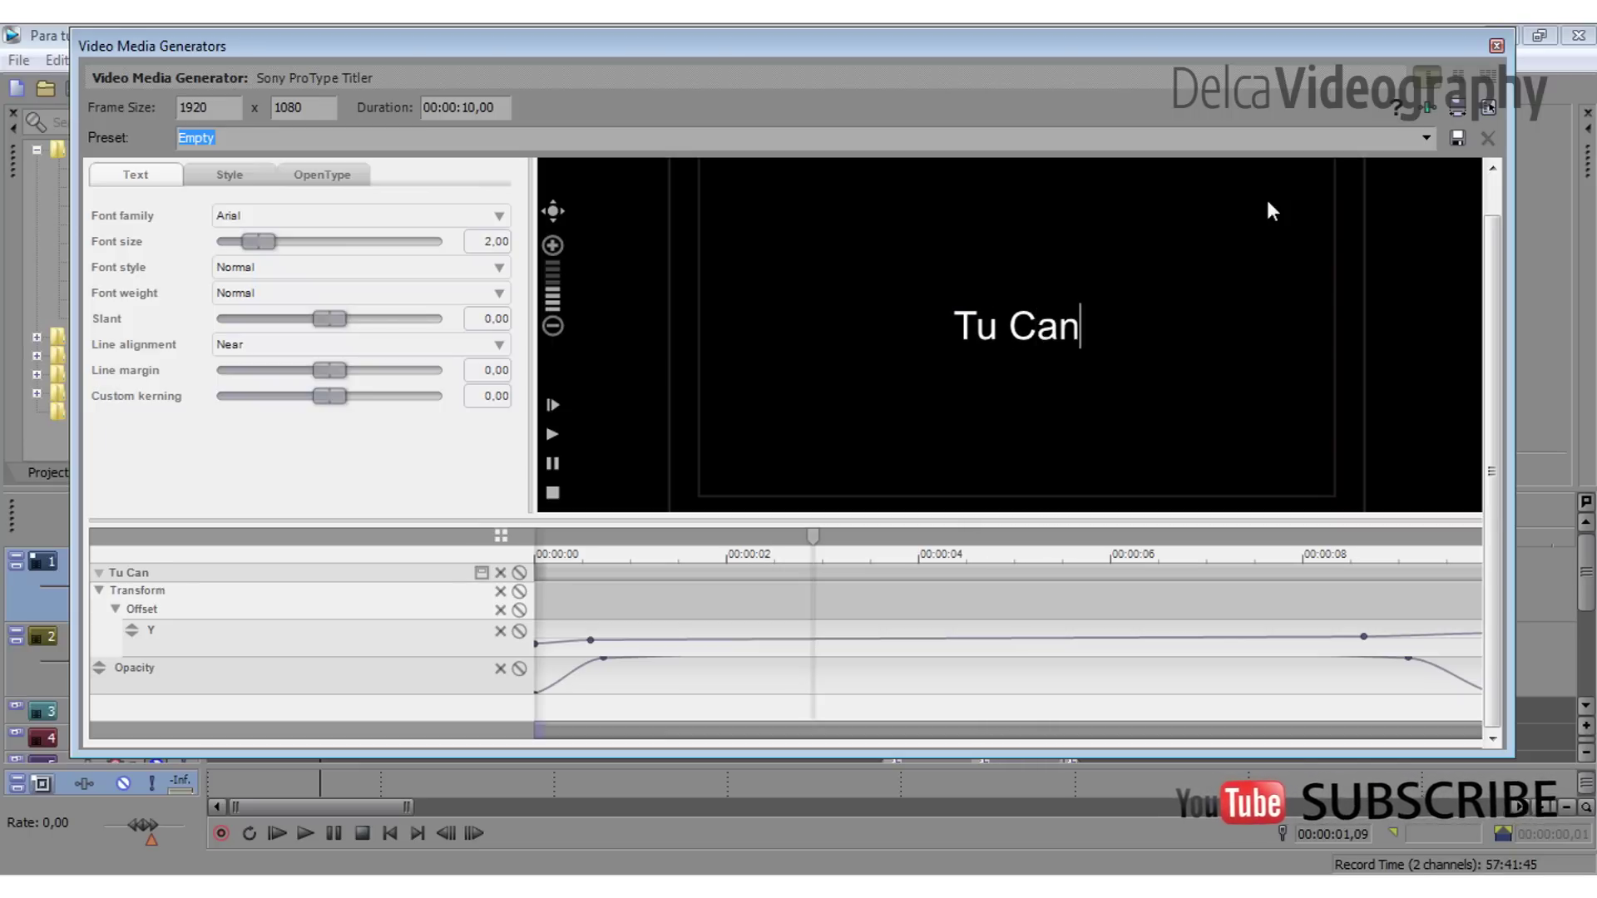
{"action": "type", "text": "al"}
- Set the "Tu Canal" text to the MisterEarl XLt BT font at size 4,91 and exit text editing
{"action": "left_click_drag", "start_coordinate": [1095, 333], "coordinate": [957, 341]}
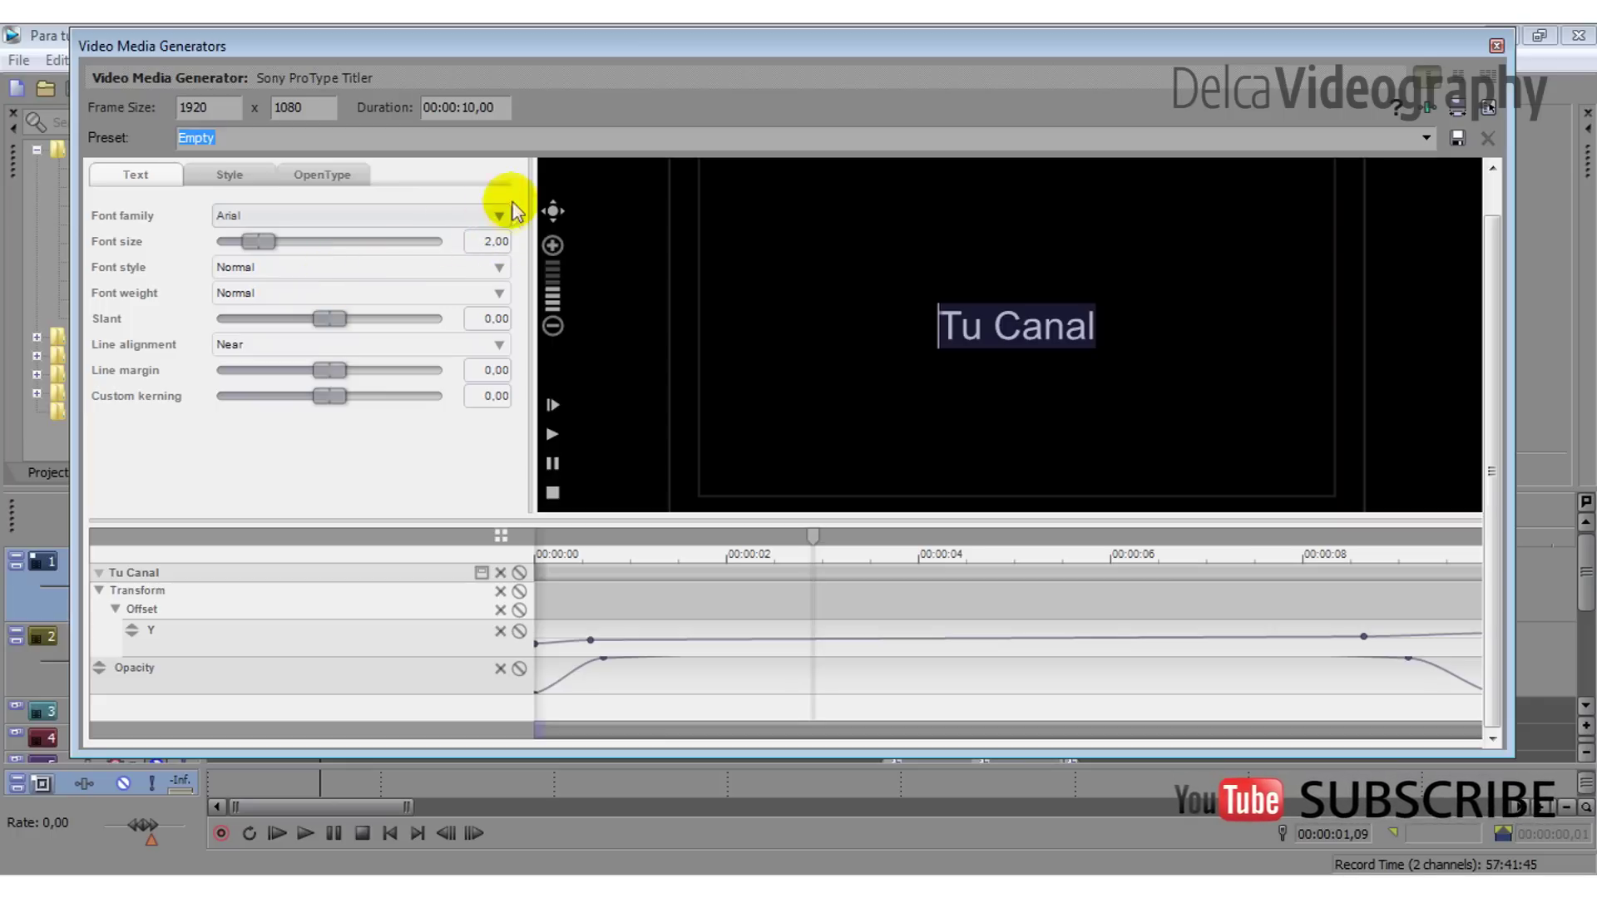
{"action": "left_click", "coordinate": [375, 217]}
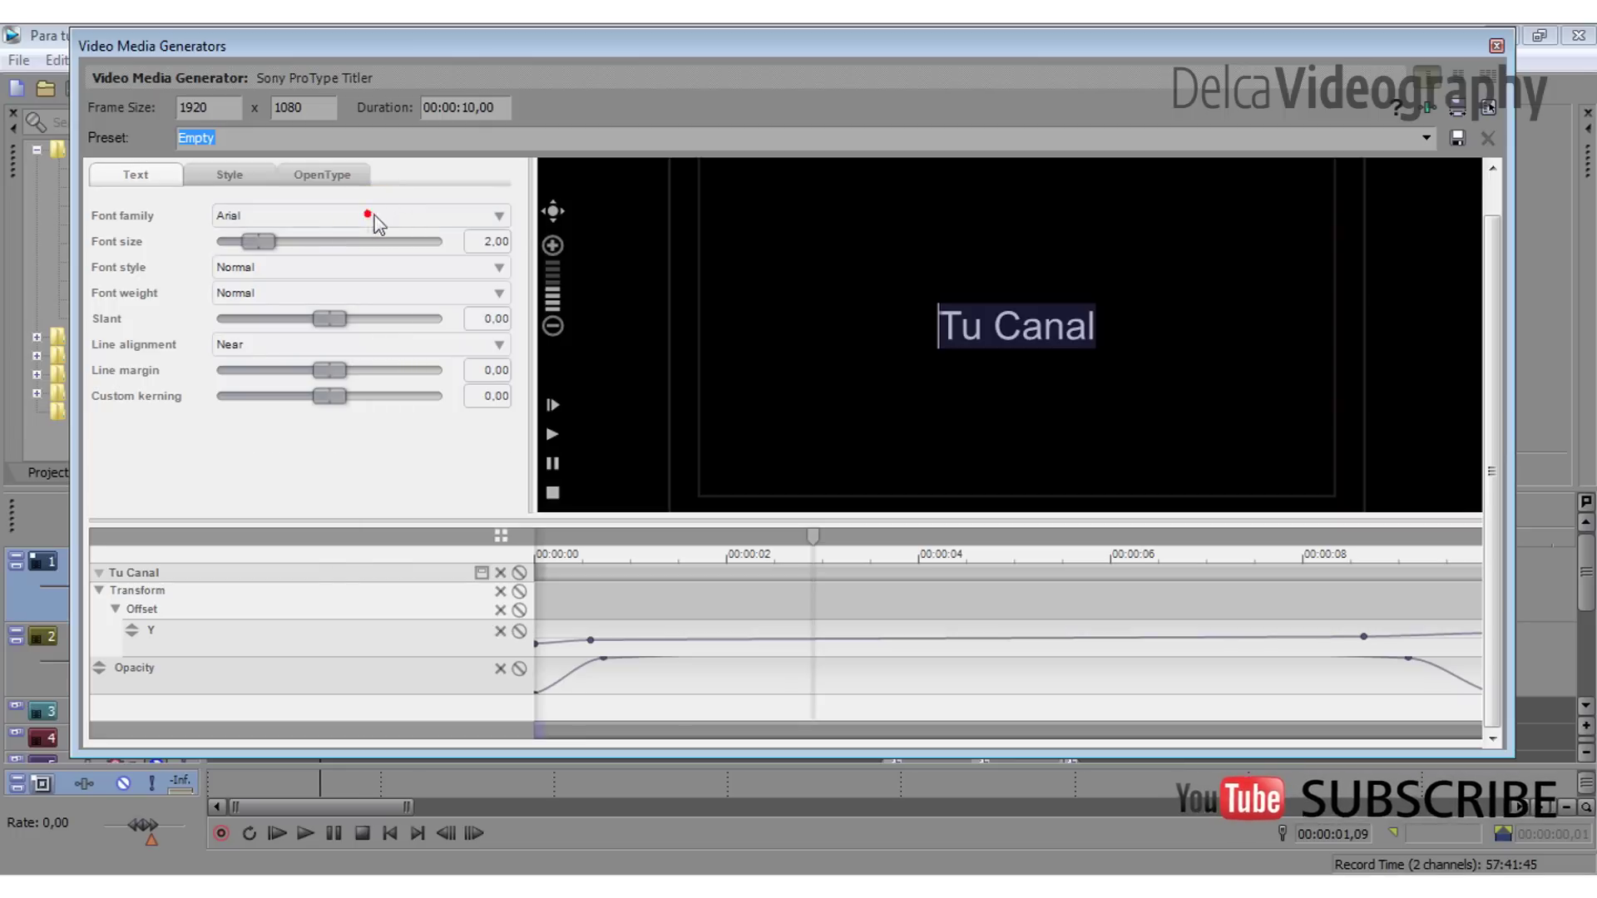
{"action": "left_click", "coordinate": [499, 217]}
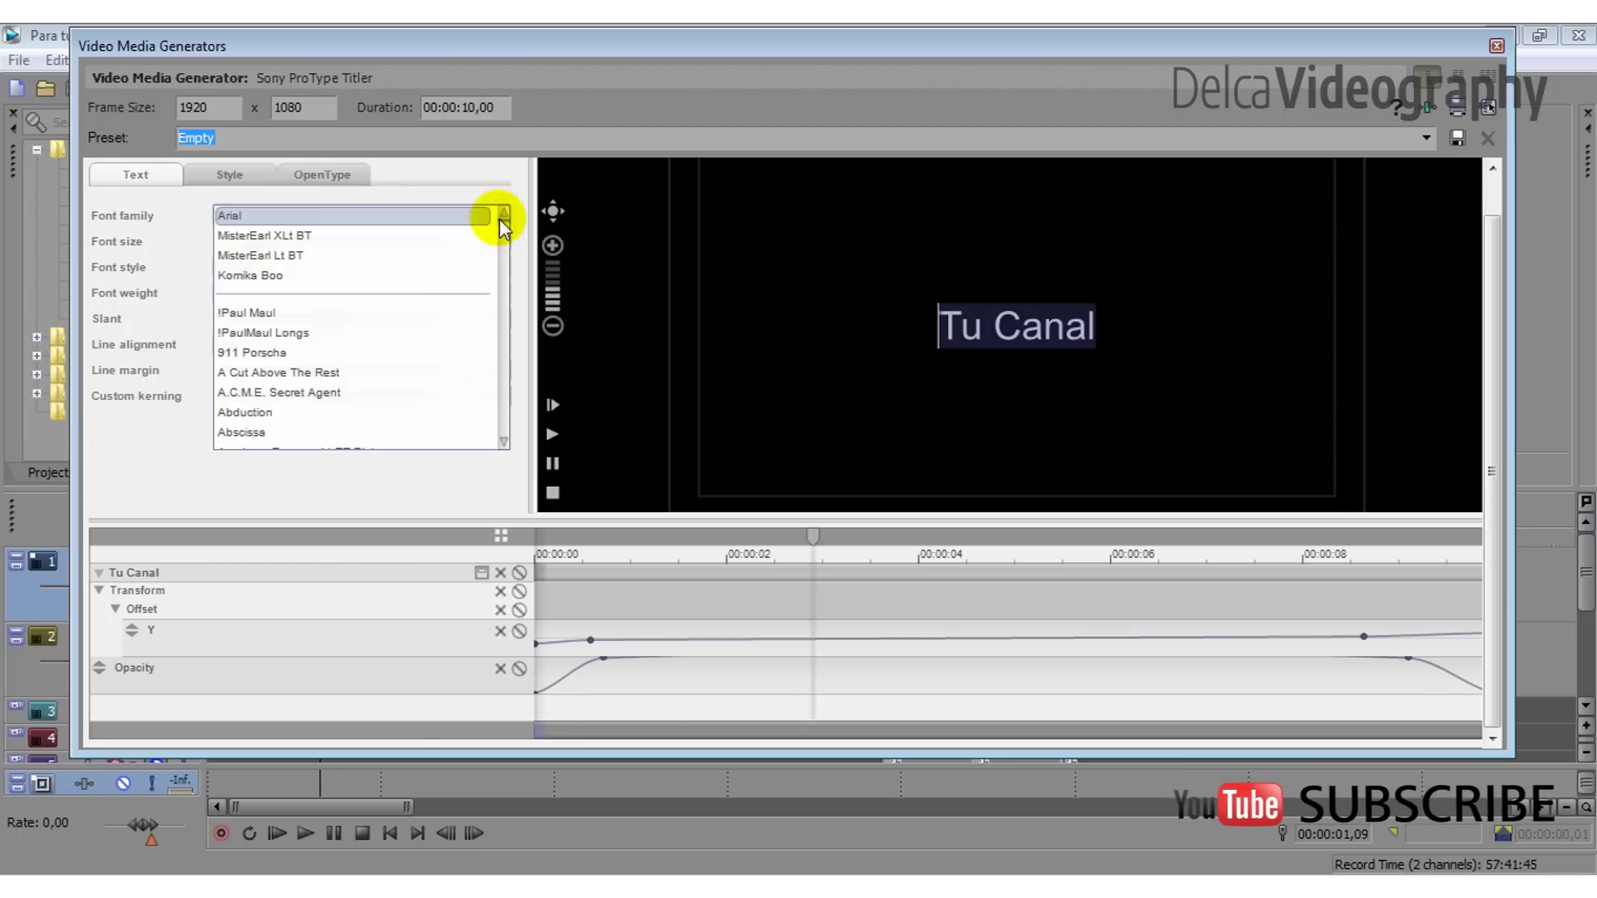
{"action": "left_click", "coordinate": [282, 237]}
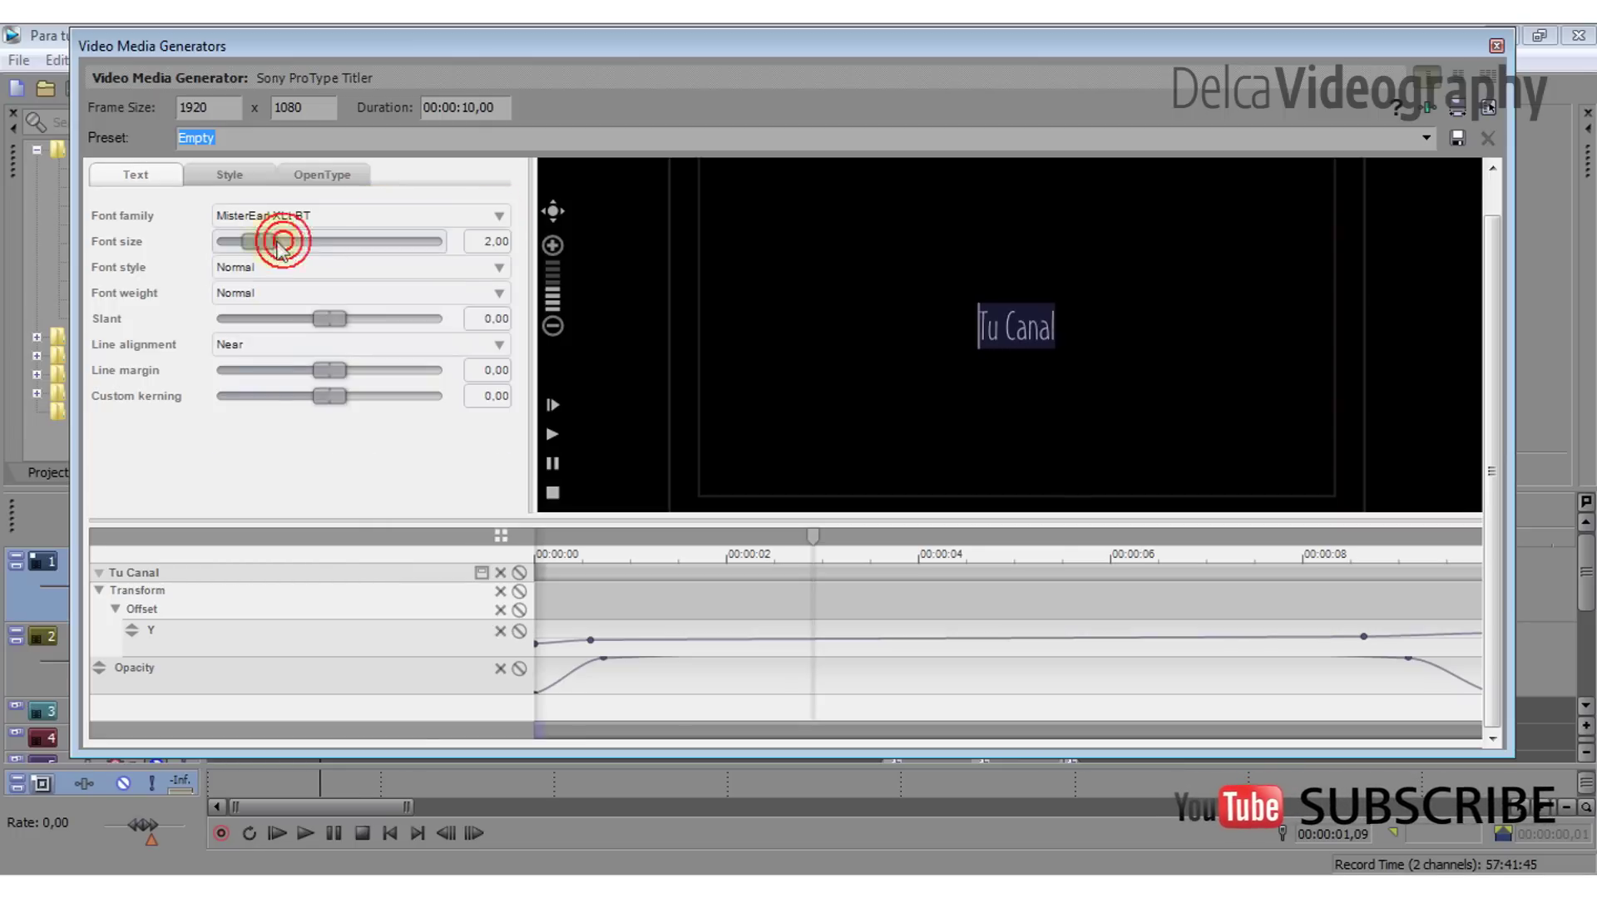
{"action": "left_click_drag", "start_coordinate": [264, 242], "coordinate": [327, 242]}
{"action": "left_click", "coordinate": [835, 298]}
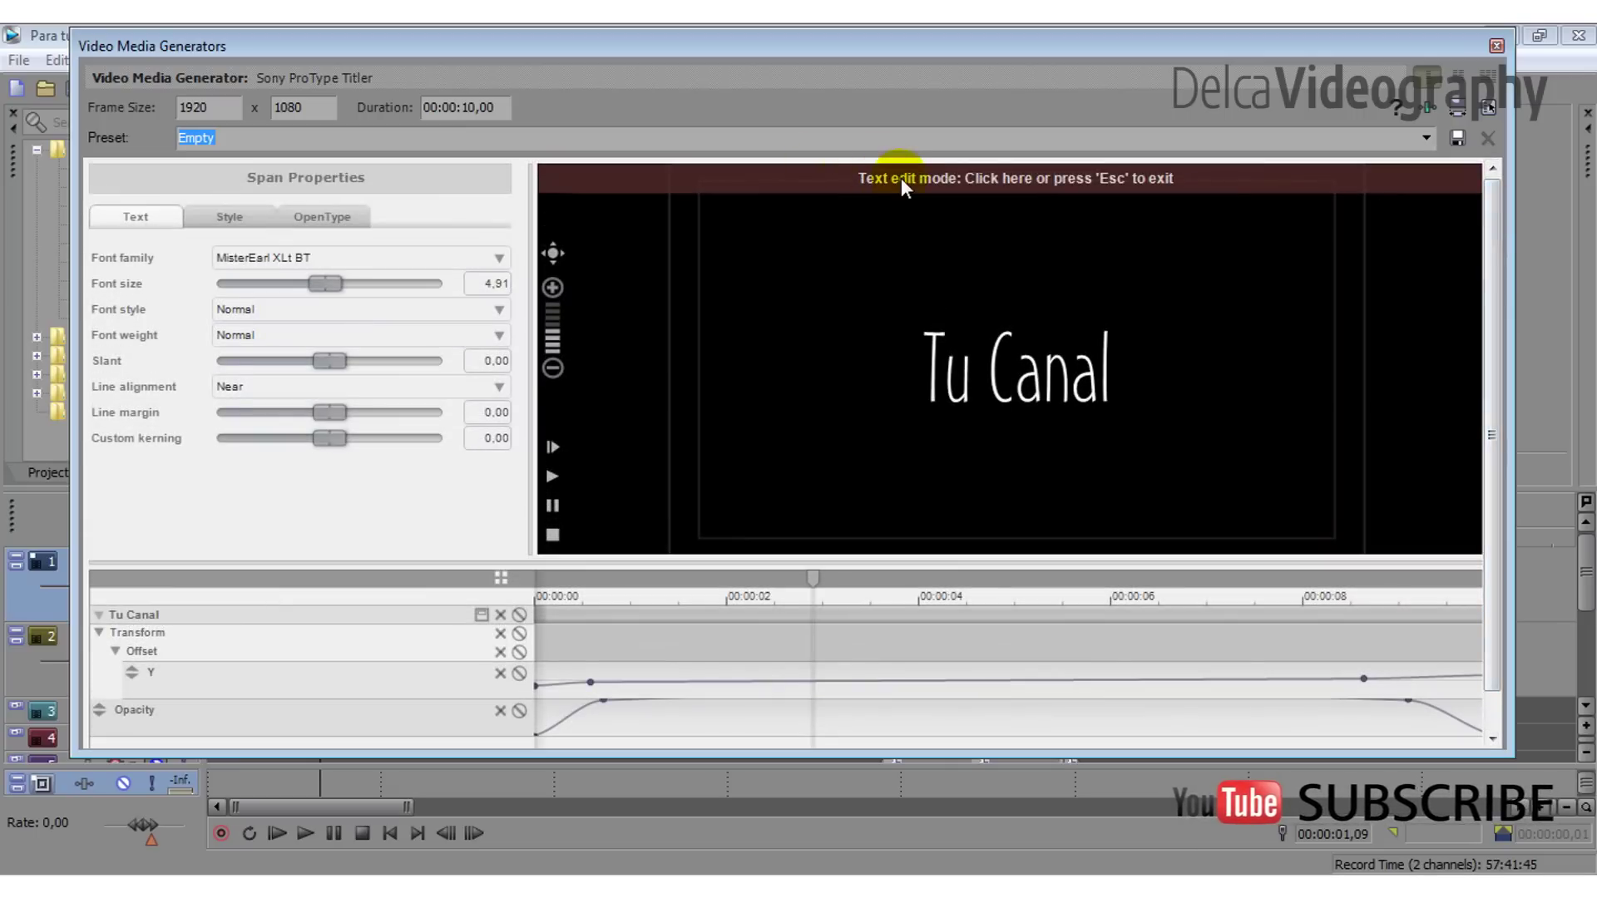
{"action": "left_click", "coordinate": [900, 178]}
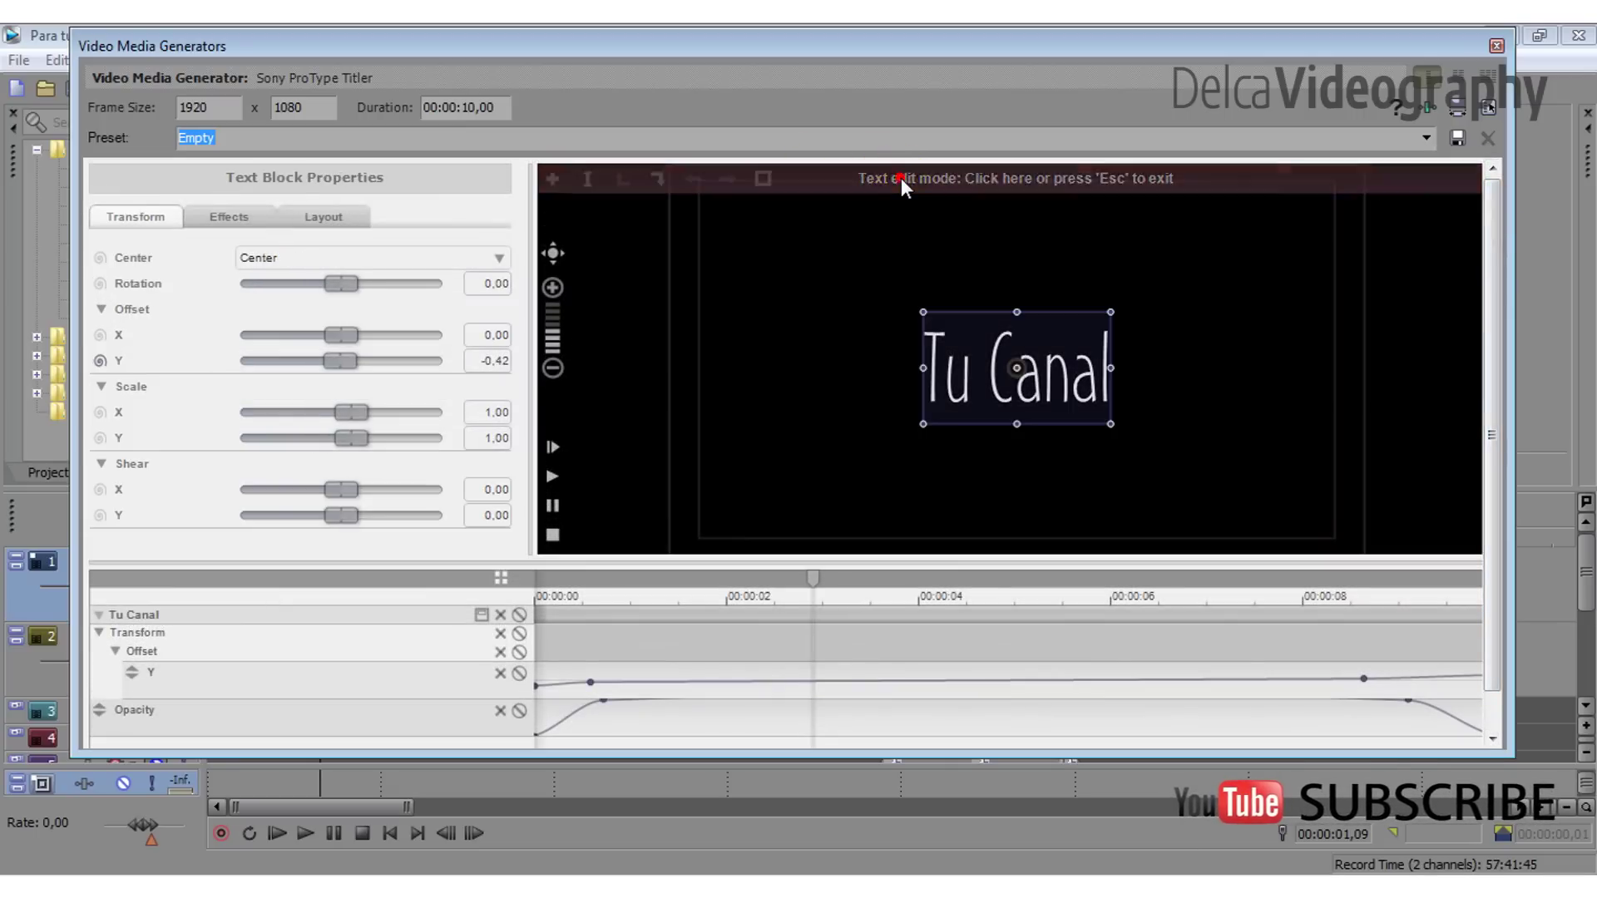
{"action": "left_click", "coordinate": [230, 218]}
{"action": "left_click", "coordinate": [137, 365]}
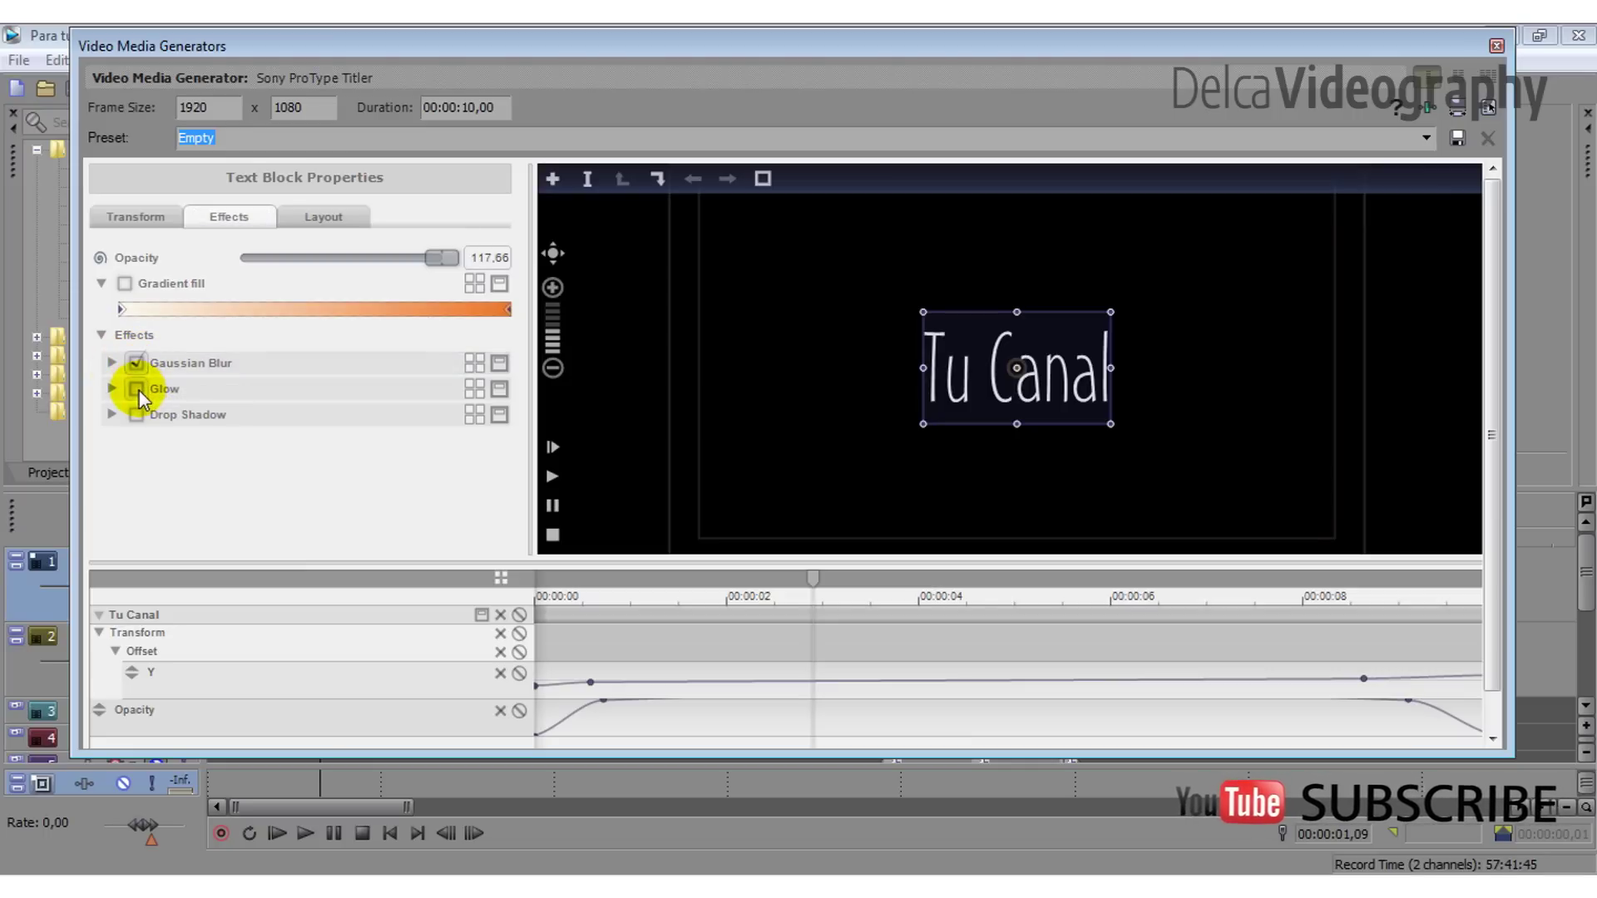
{"action": "left_click", "coordinate": [136, 389]}
{"action": "left_click", "coordinate": [111, 389]}
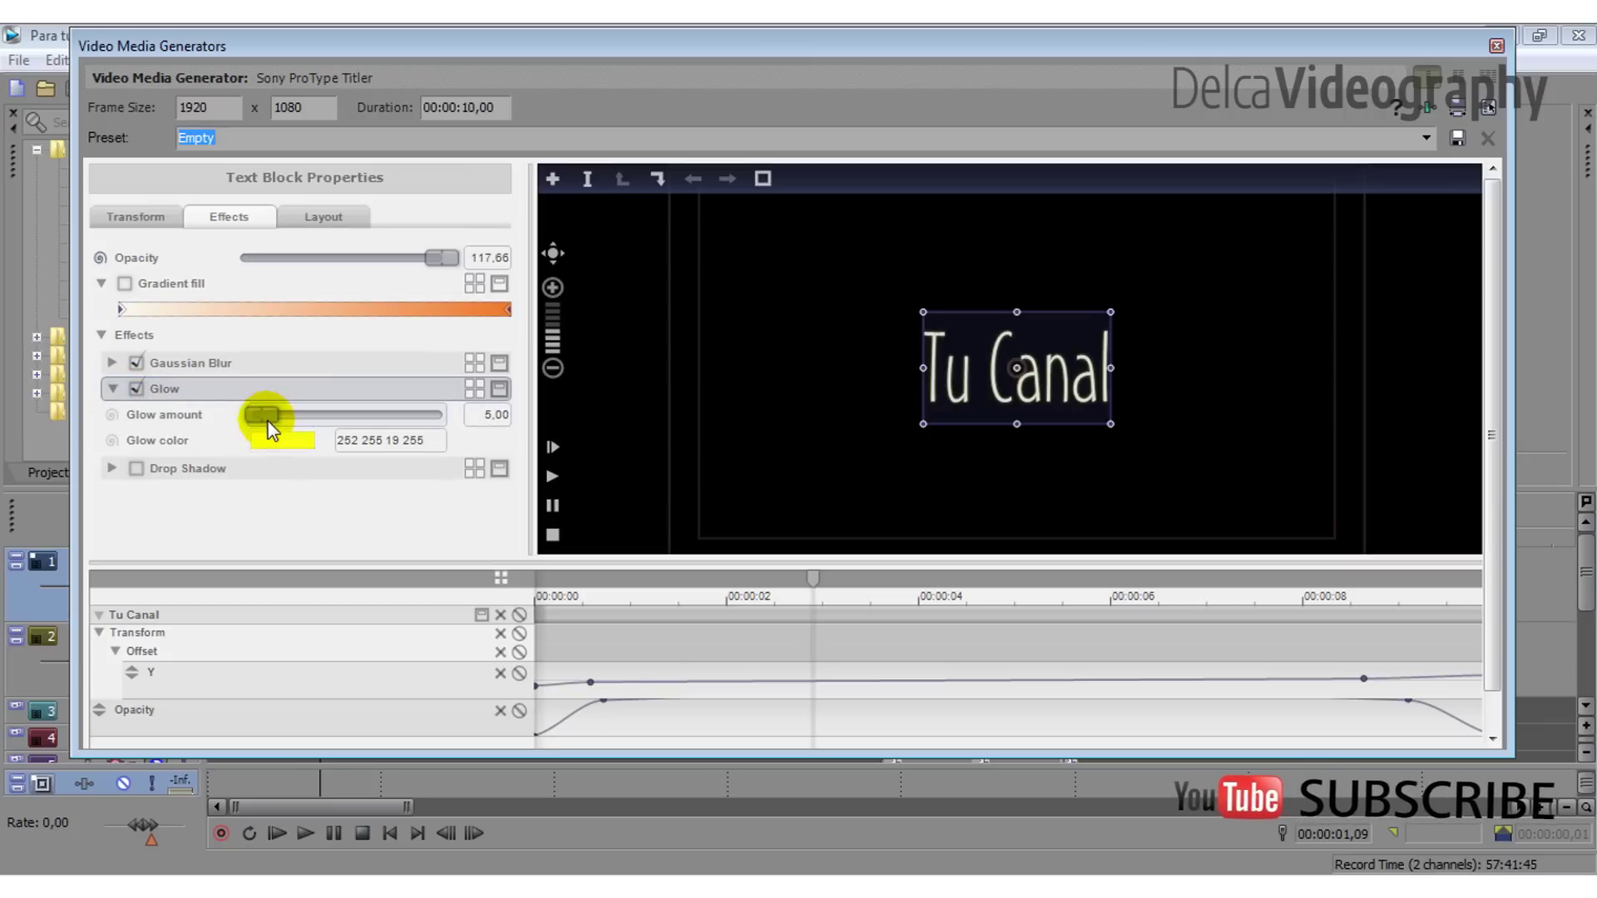
{"action": "left_click_drag", "start_coordinate": [267, 415], "coordinate": [327, 428]}
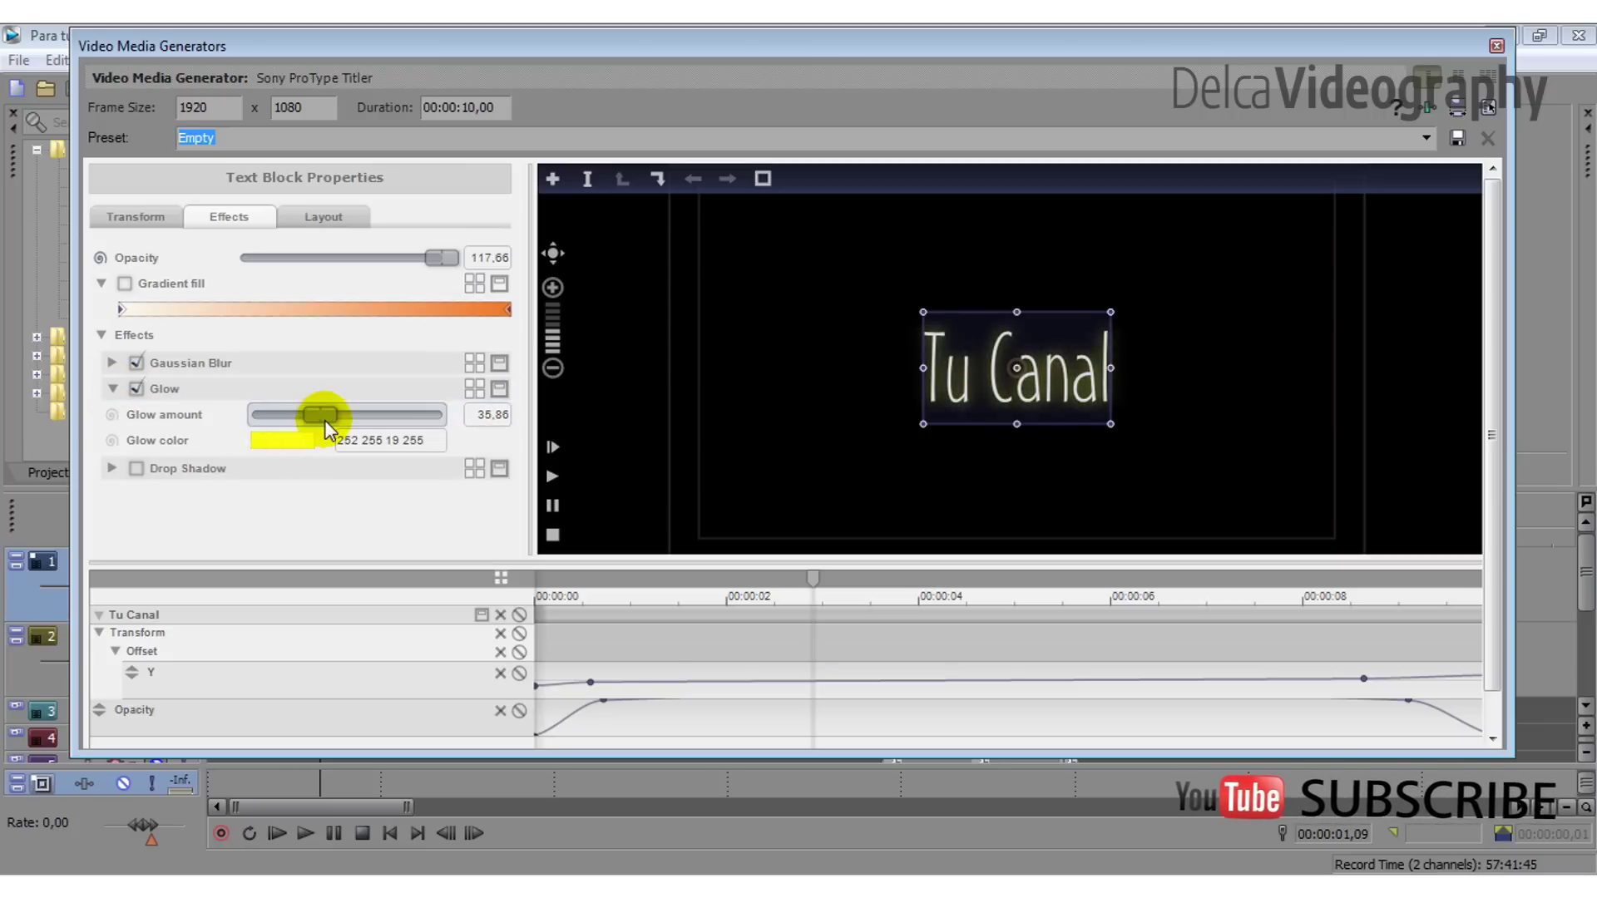
{"action": "left_click", "coordinate": [279, 440]}
{"action": "left_click_drag", "start_coordinate": [659, 526], "coordinate": [521, 519]}
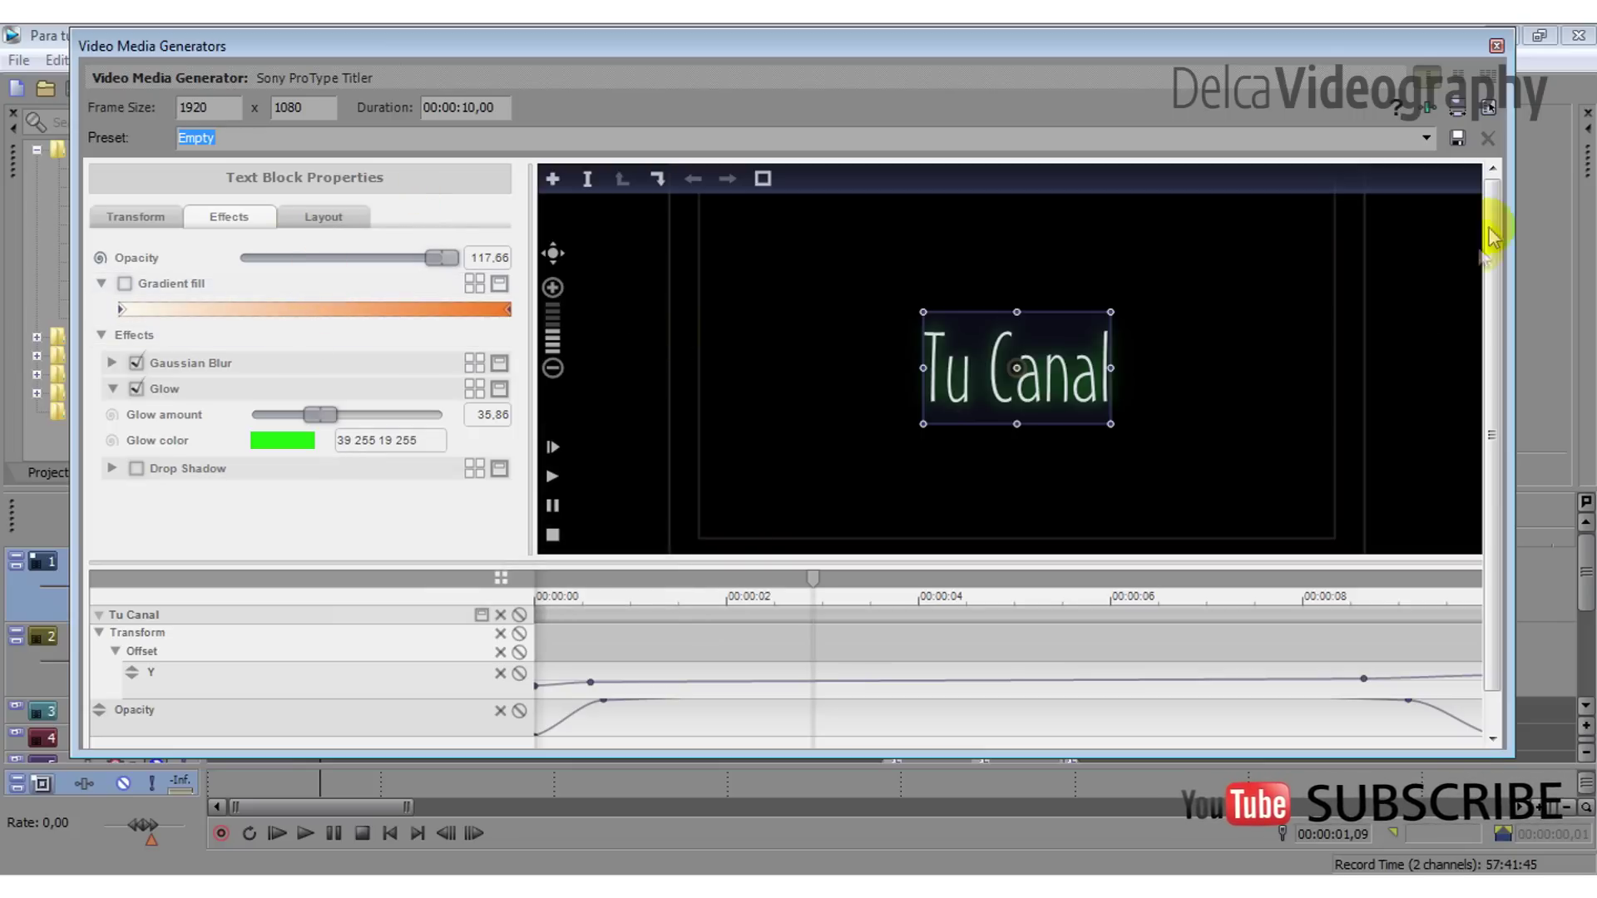
{"action": "left_click", "coordinate": [1497, 45]}
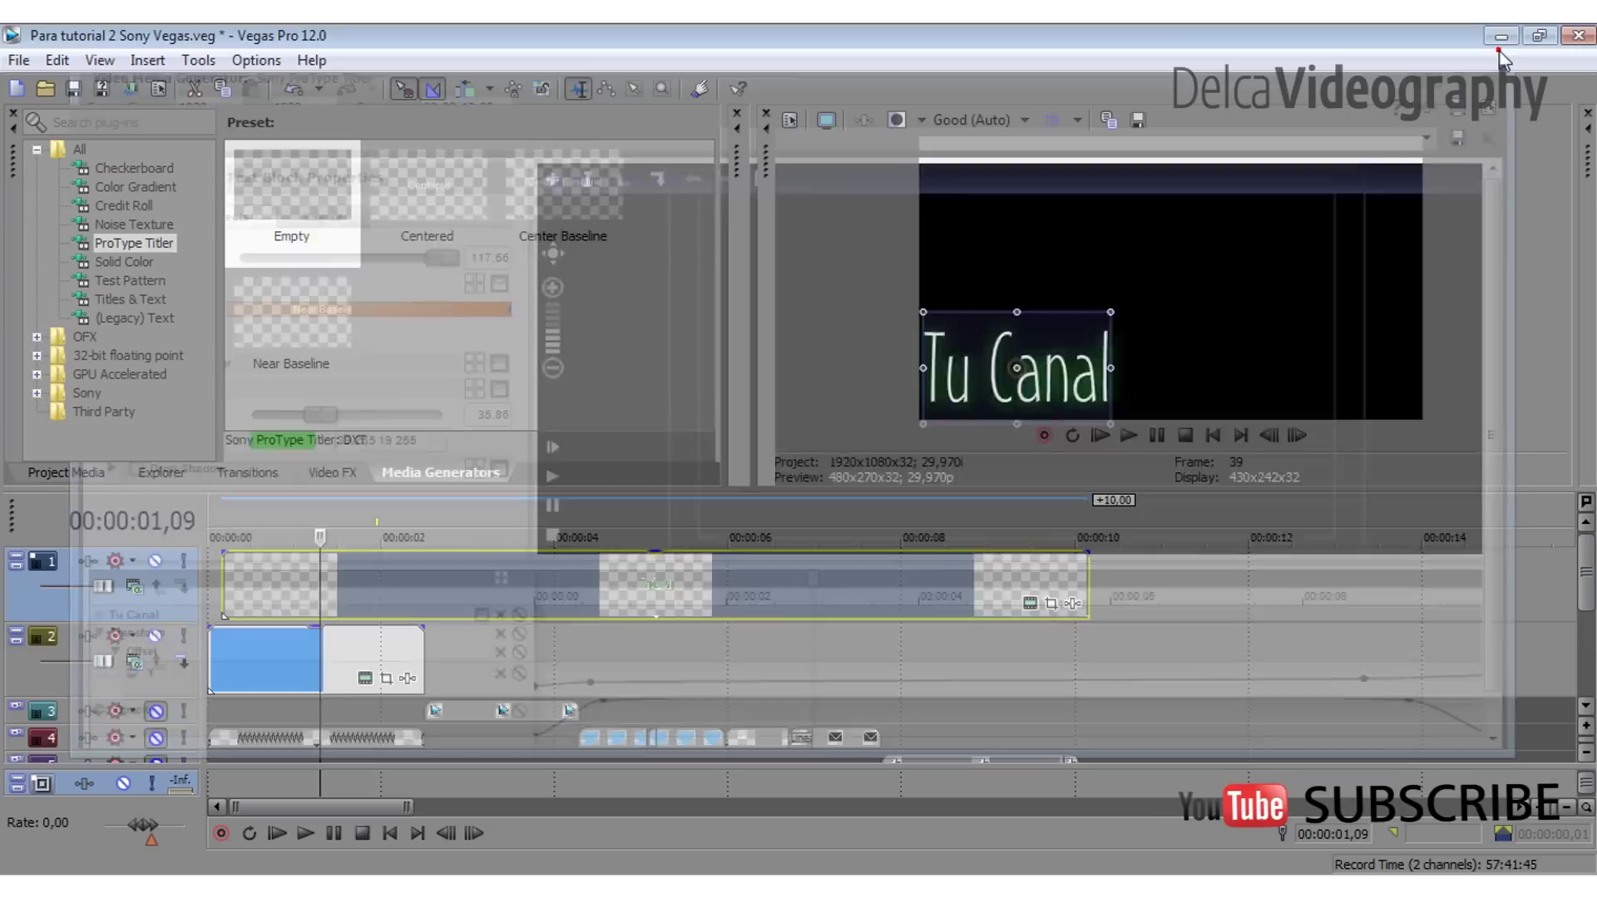
- Move the title event to the start of track 1 and time-stretch it to end together with the blue event
{"action": "left_click", "coordinate": [471, 601]}
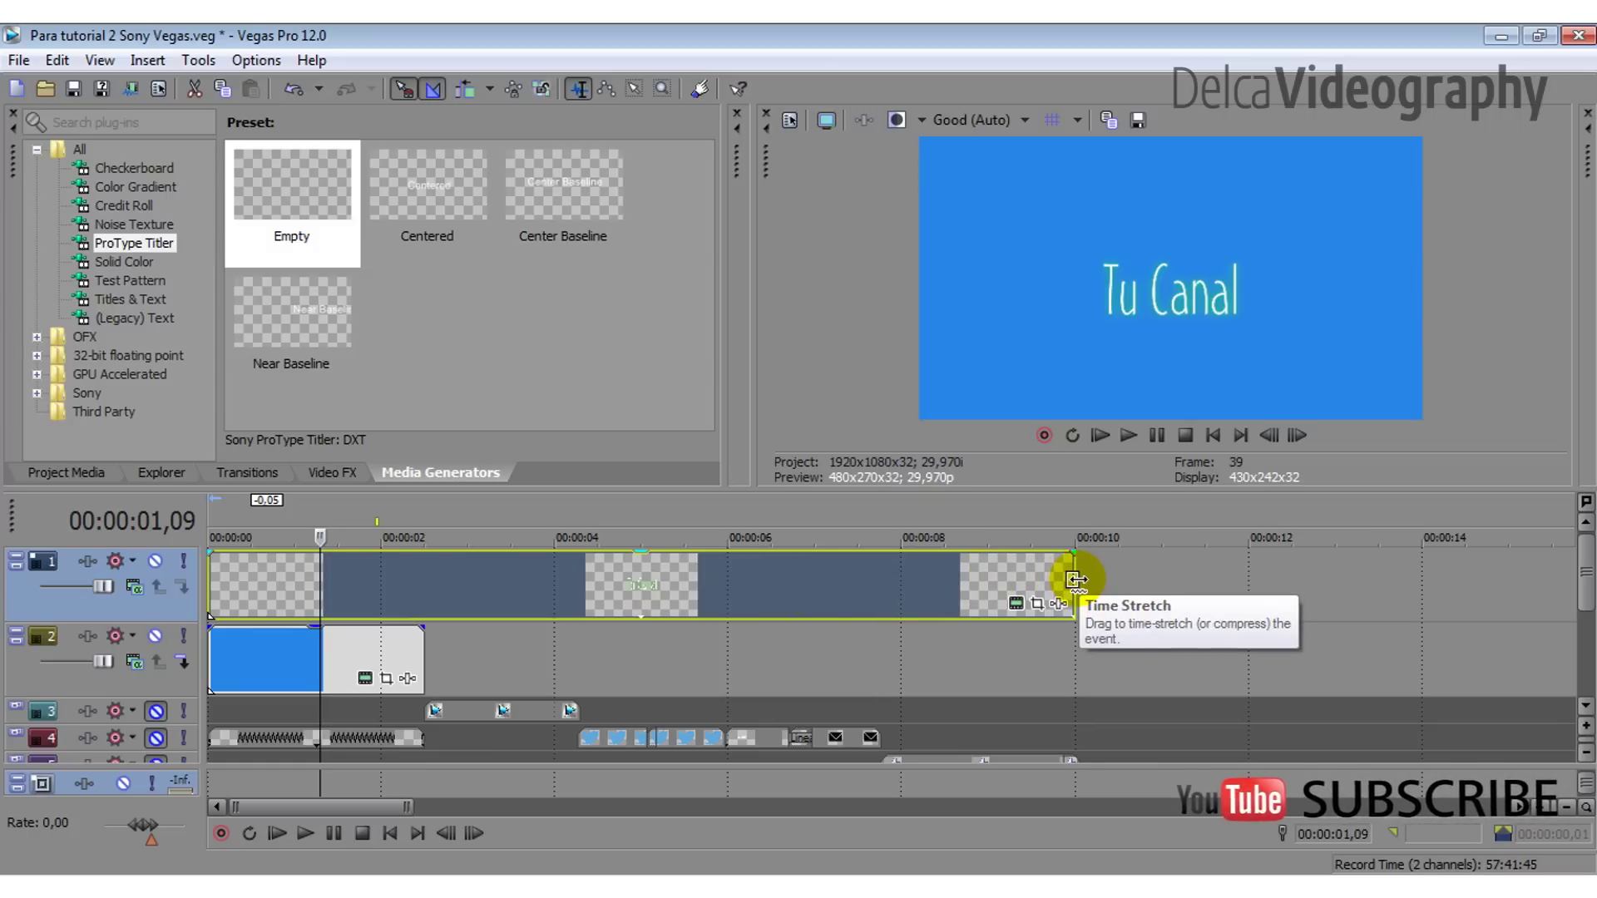
{"action": "key", "text": "ctrl"}
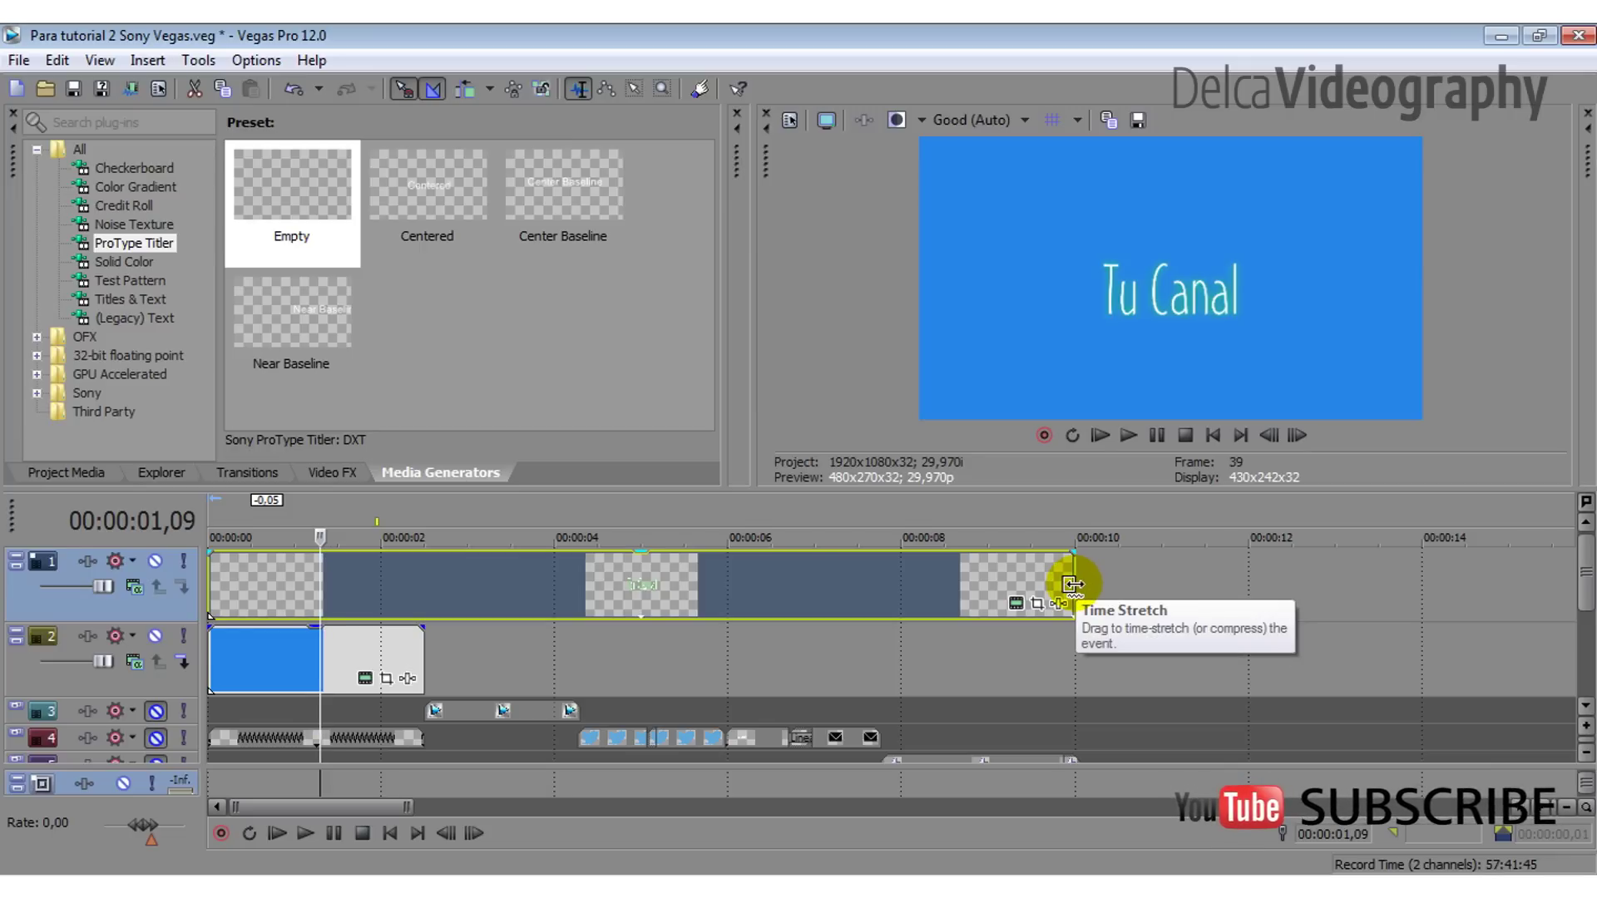
{"action": "mouse_move", "coordinate": [1071, 586]}
{"action": "left_mouse_down"}
{"action": "mouse_move", "coordinate": [401, 585]}
{"action": "mouse_move", "coordinate": [428, 587]}
{"action": "left_mouse_up"}
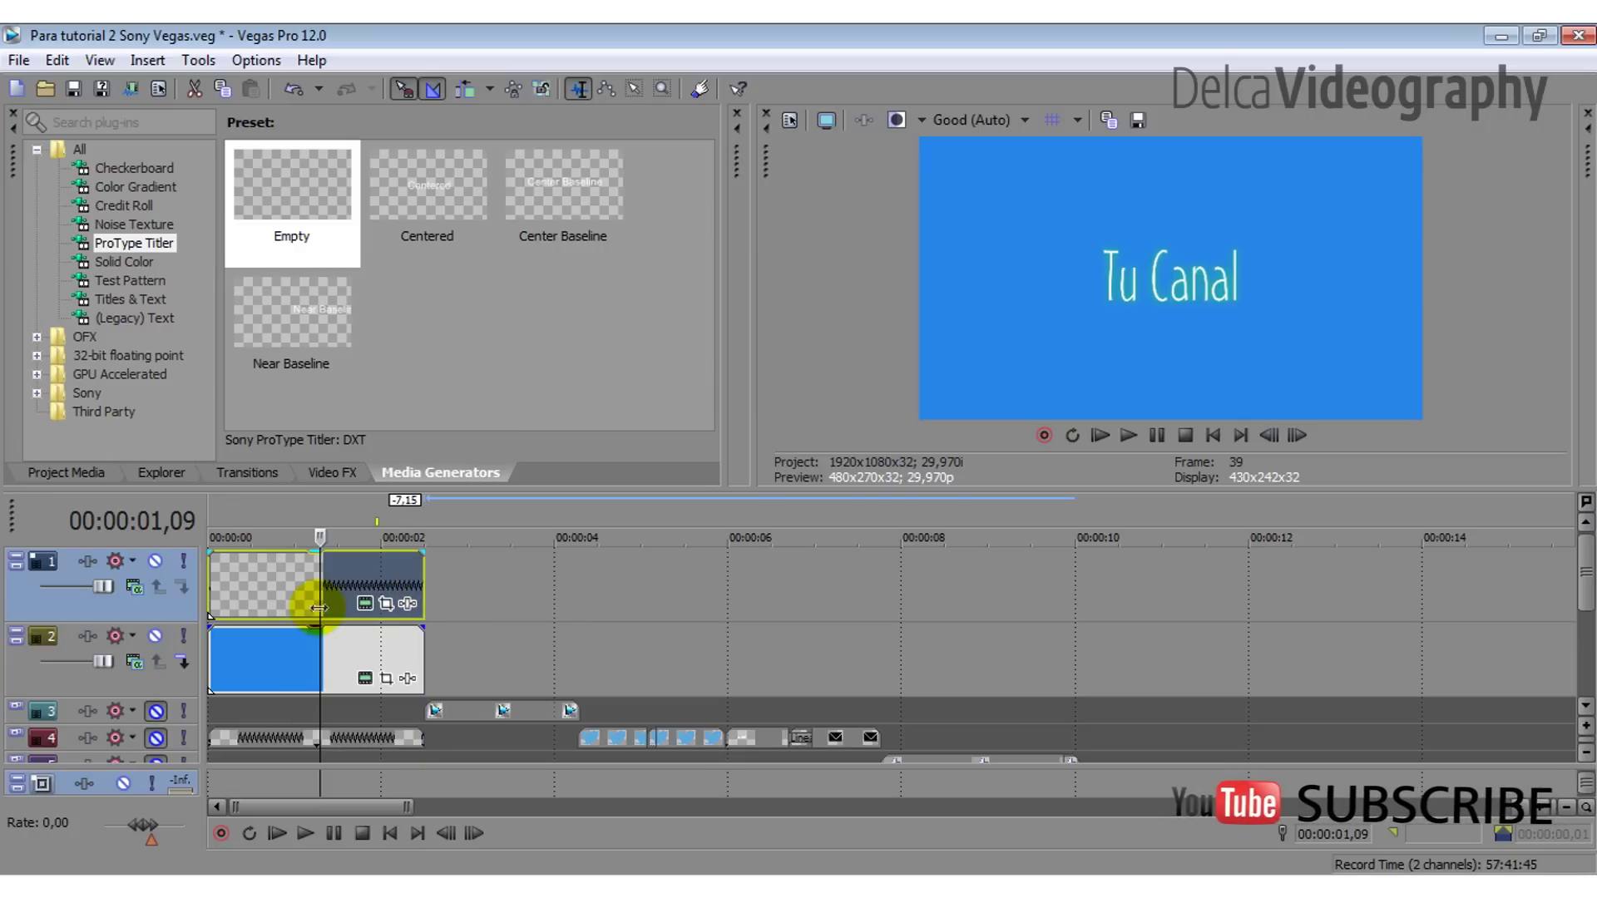
- Play the project from the beginning to review the title animation over the blue background, and stop playback
{"action": "left_click_drag", "start_coordinate": [318, 589], "coordinate": [202, 606]}
{"action": "left_click", "coordinate": [303, 832]}
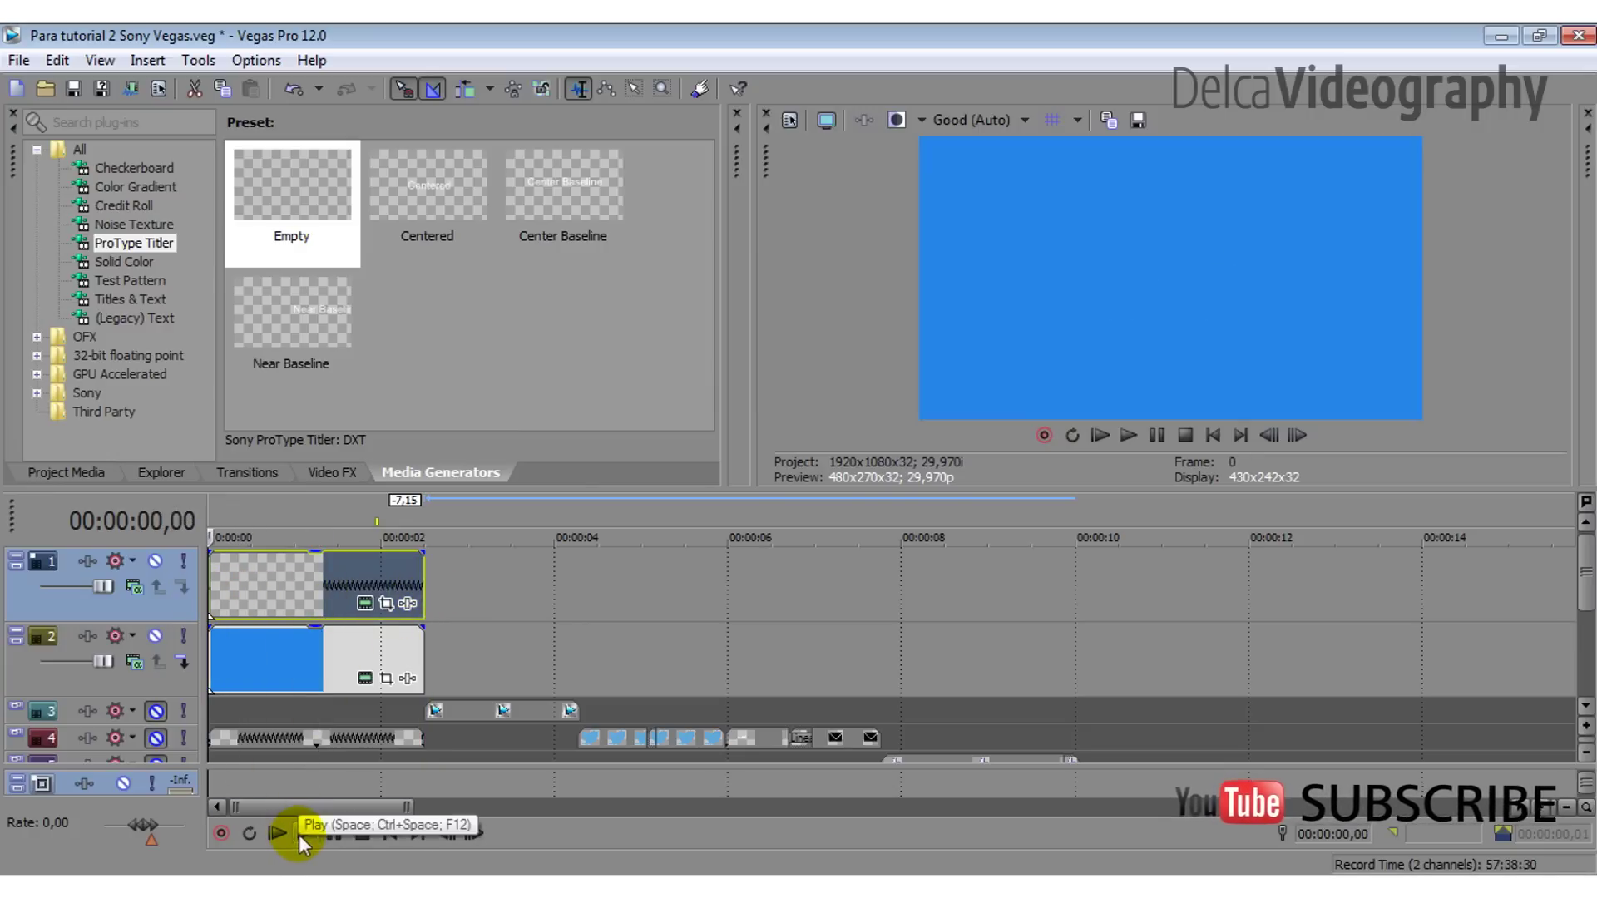
{"action": "left_click", "coordinate": [296, 833]}
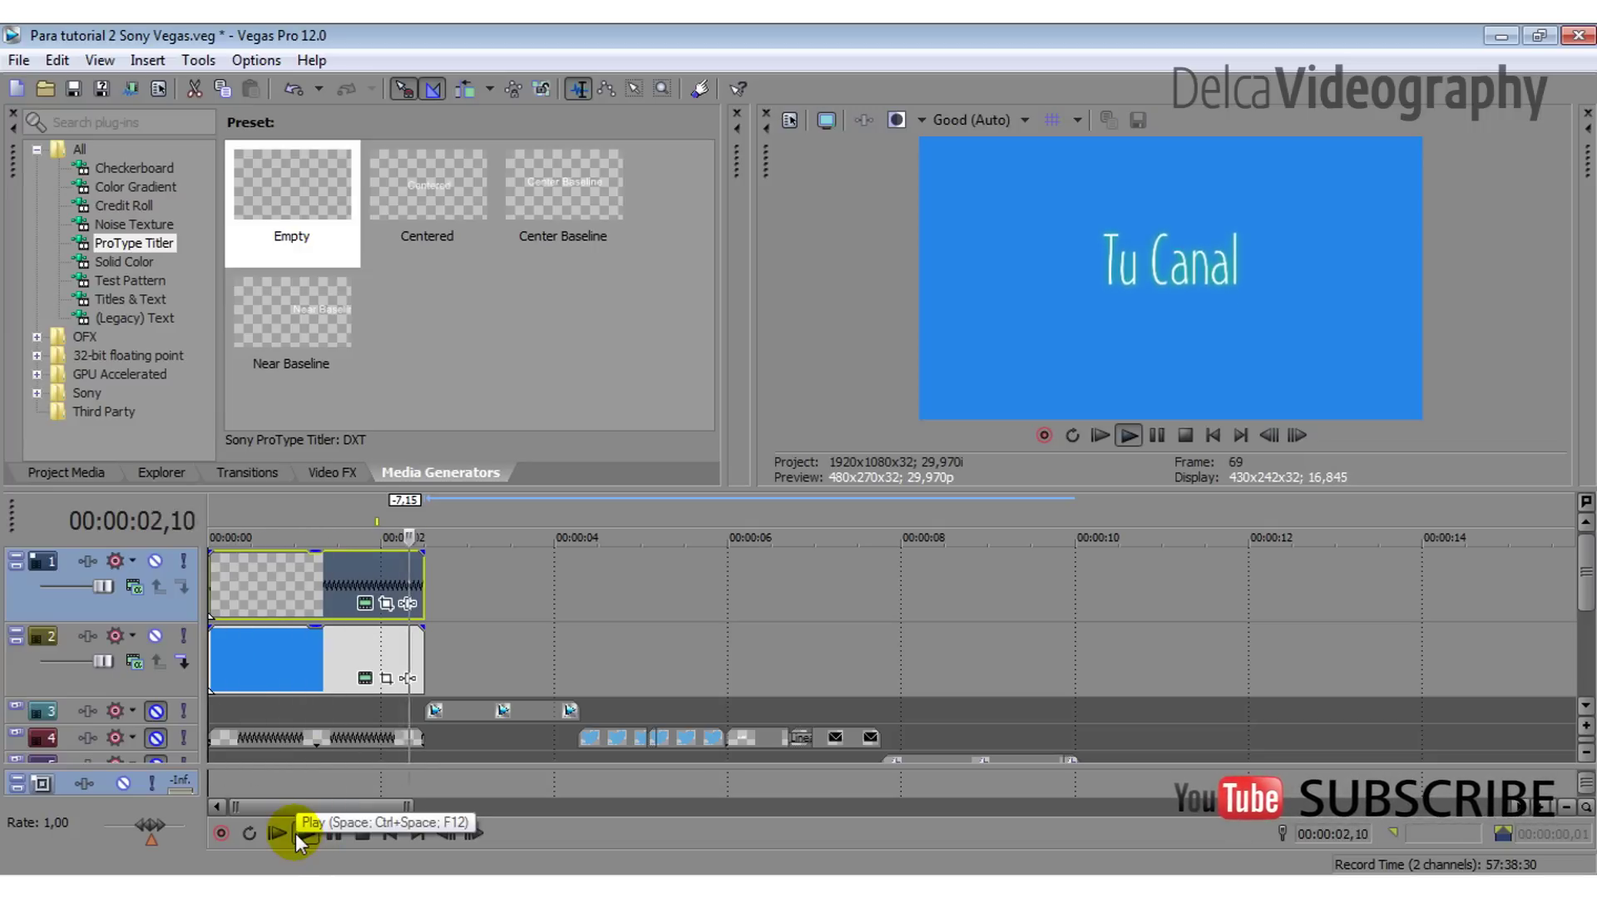
{"action": "left_click", "coordinate": [363, 833]}
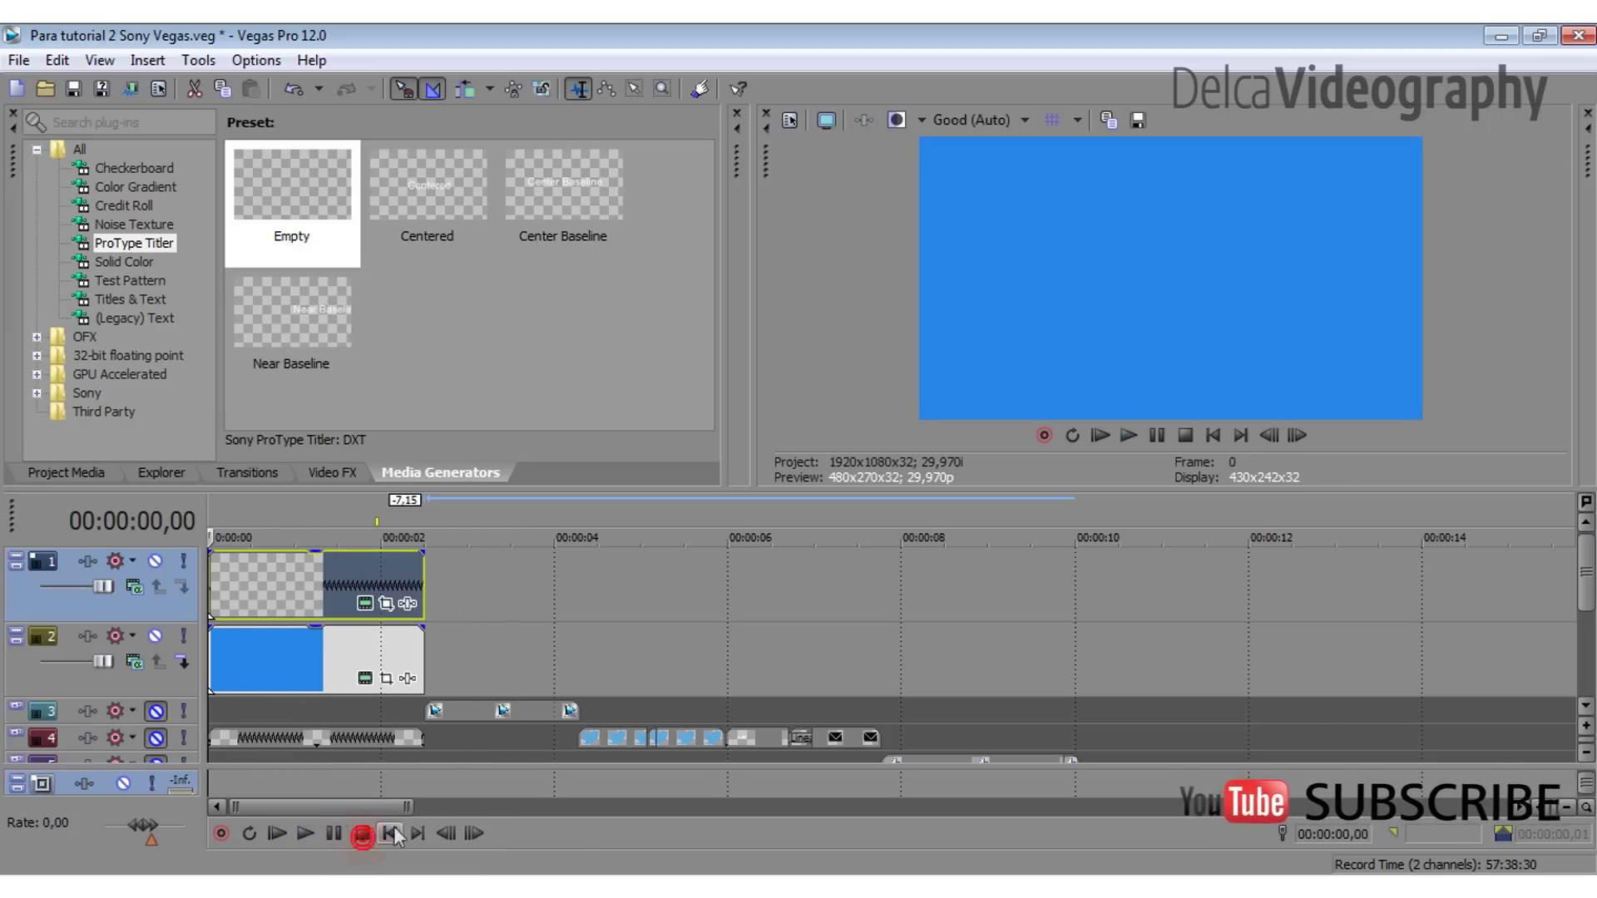
{"action": "left_click_drag", "start_coordinate": [424, 805], "coordinate": [370, 806]}
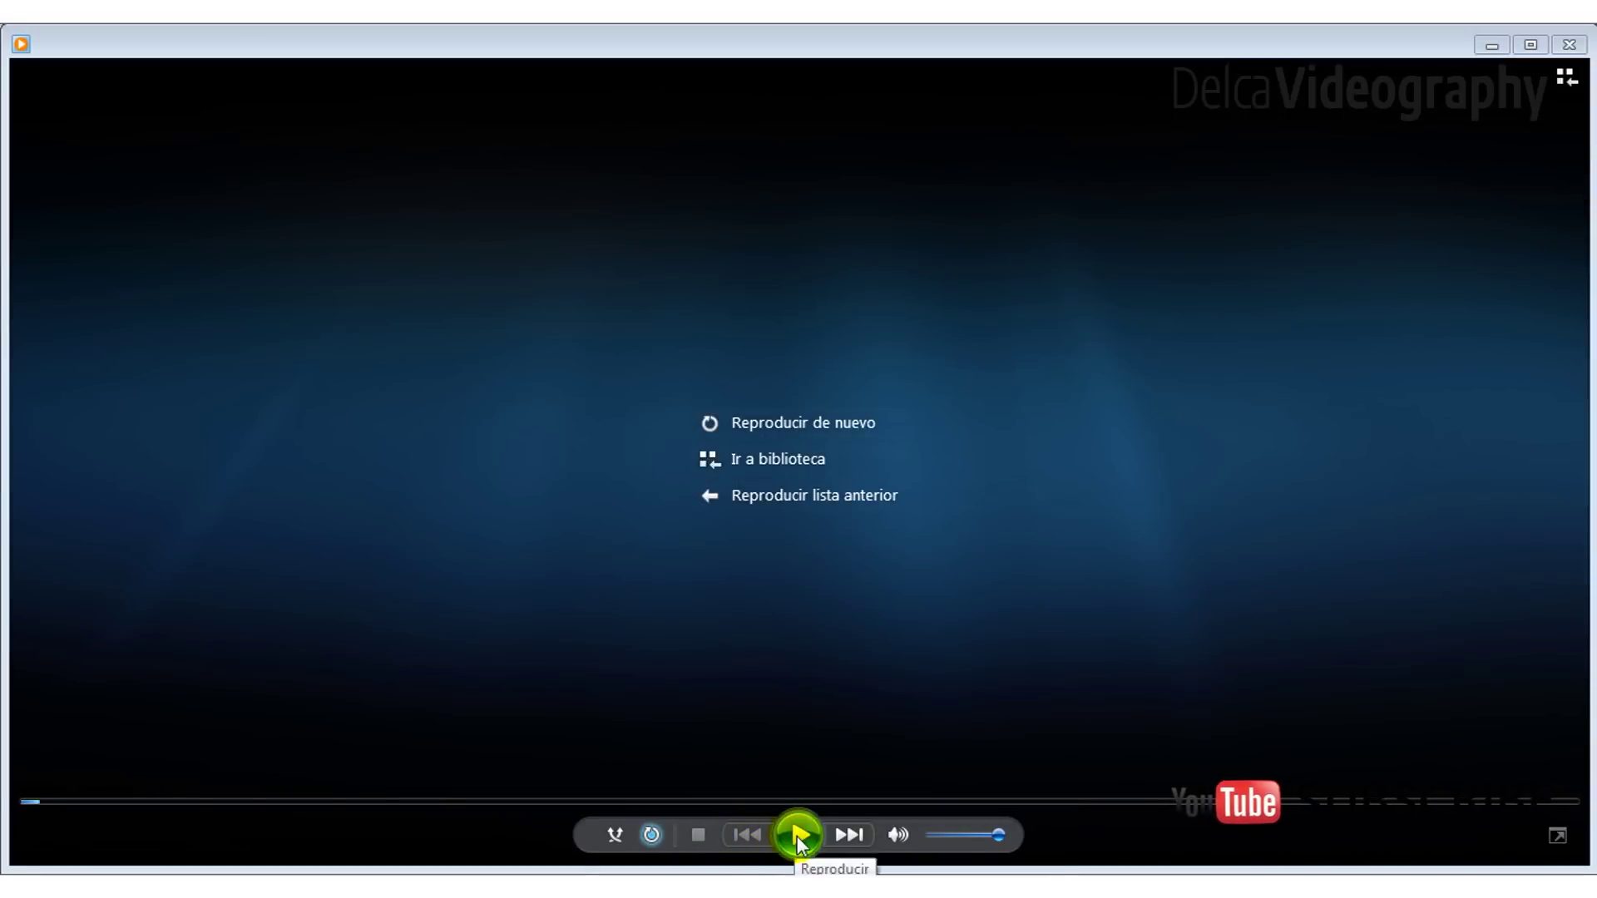
- Play the finished sample intro in the media player up to the yellow background transition, pause it and return to Vegas Pro
{"action": "left_click", "coordinate": [798, 836]}
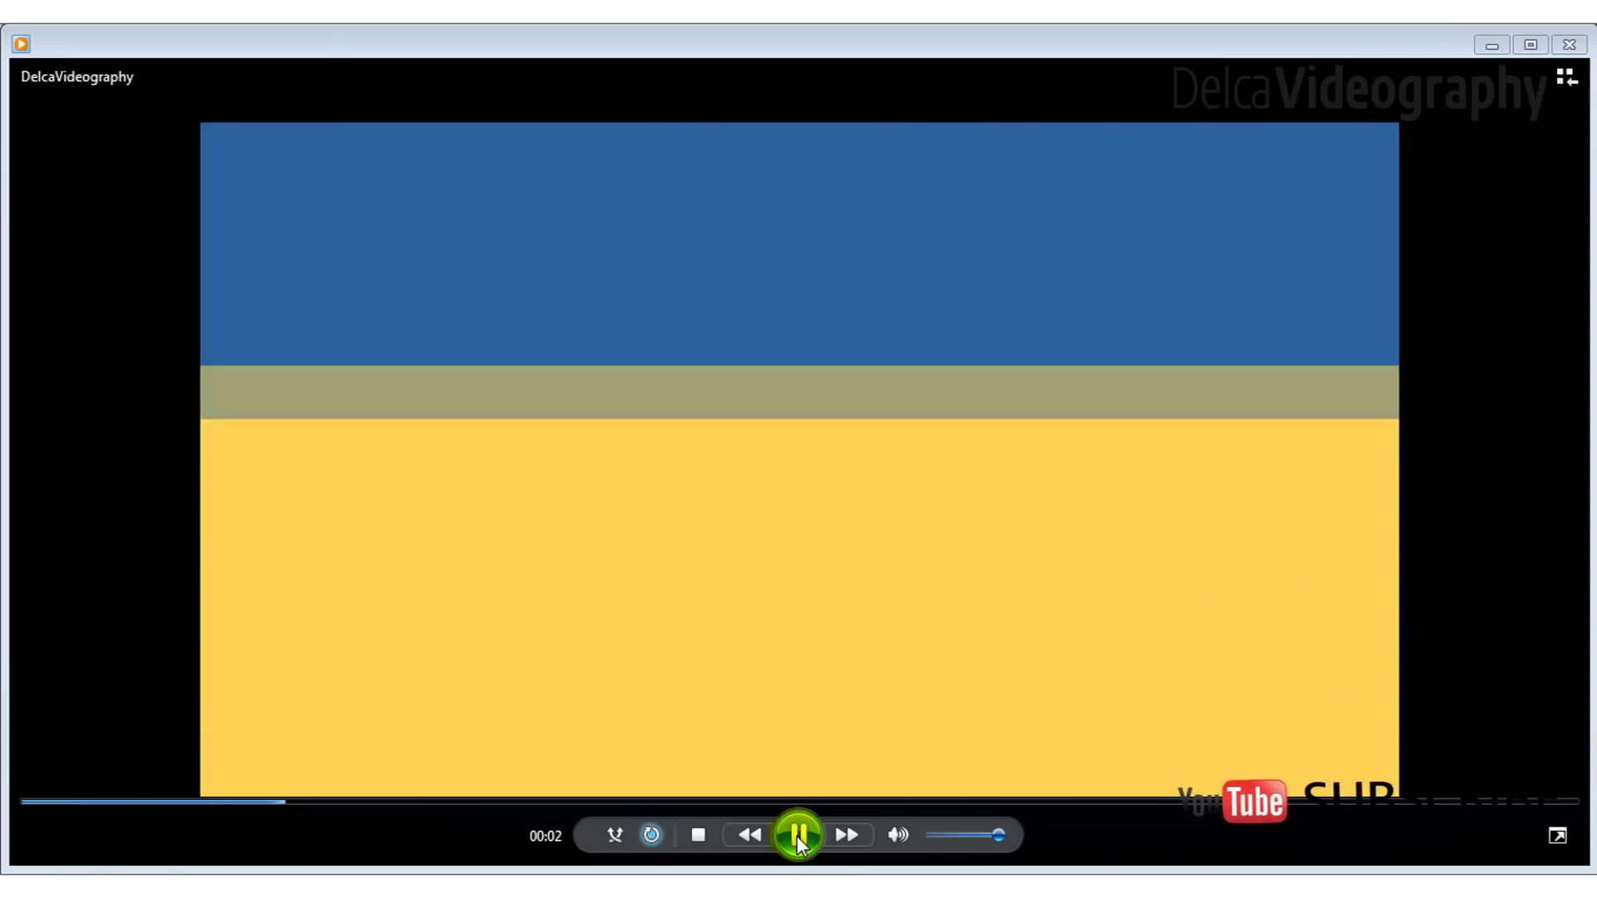
{"action": "left_click", "coordinate": [798, 836]}
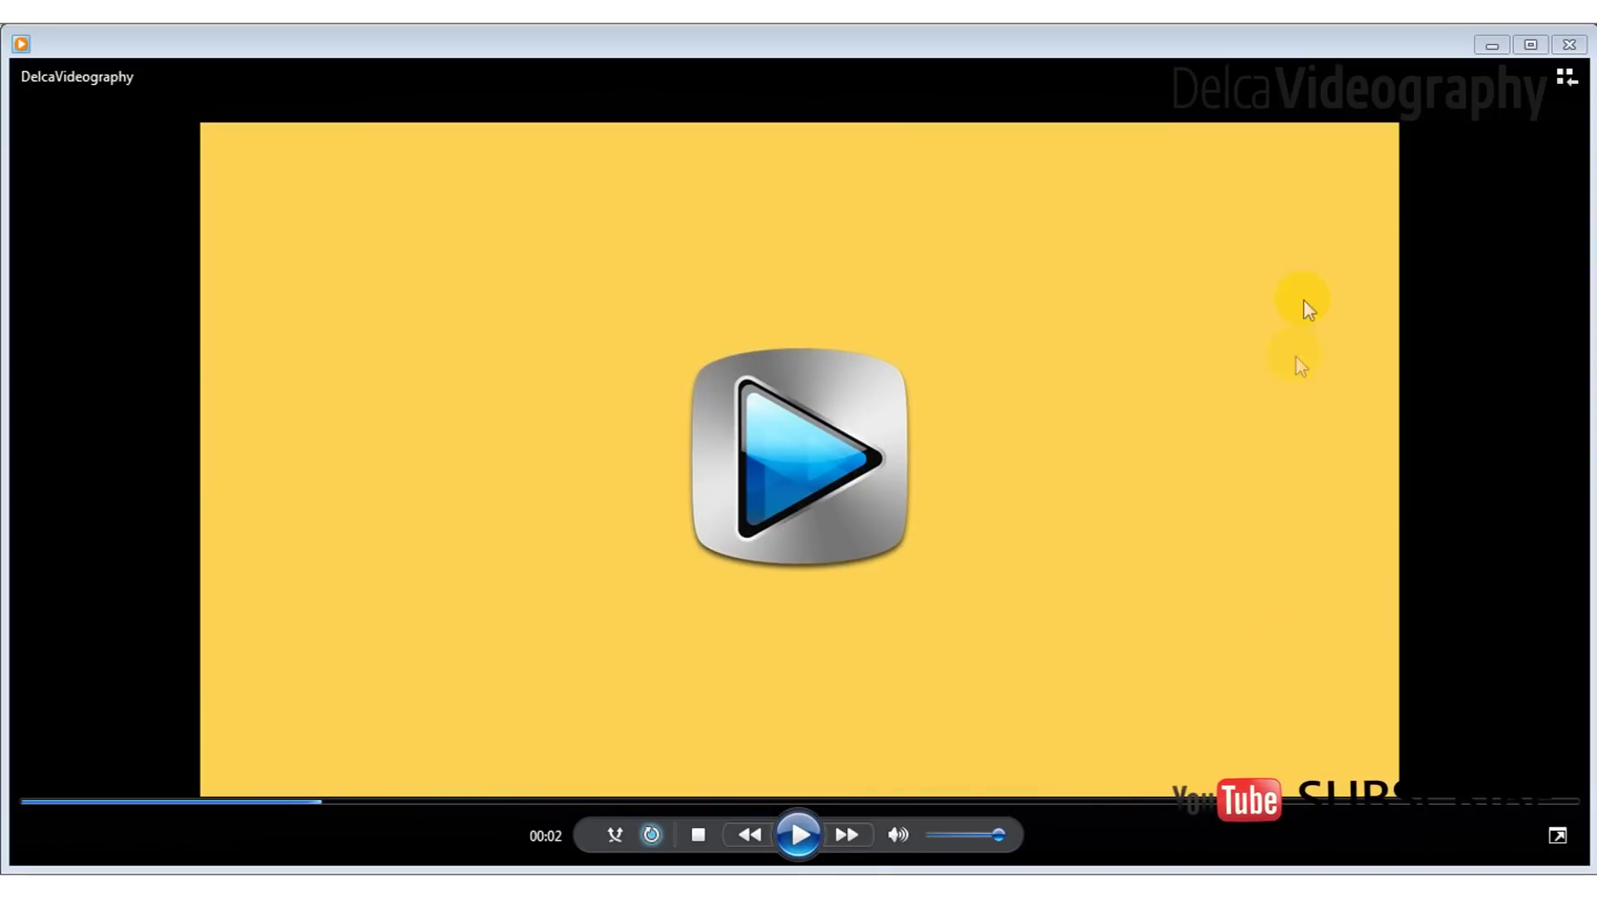
{"action": "left_click", "coordinate": [1490, 48]}
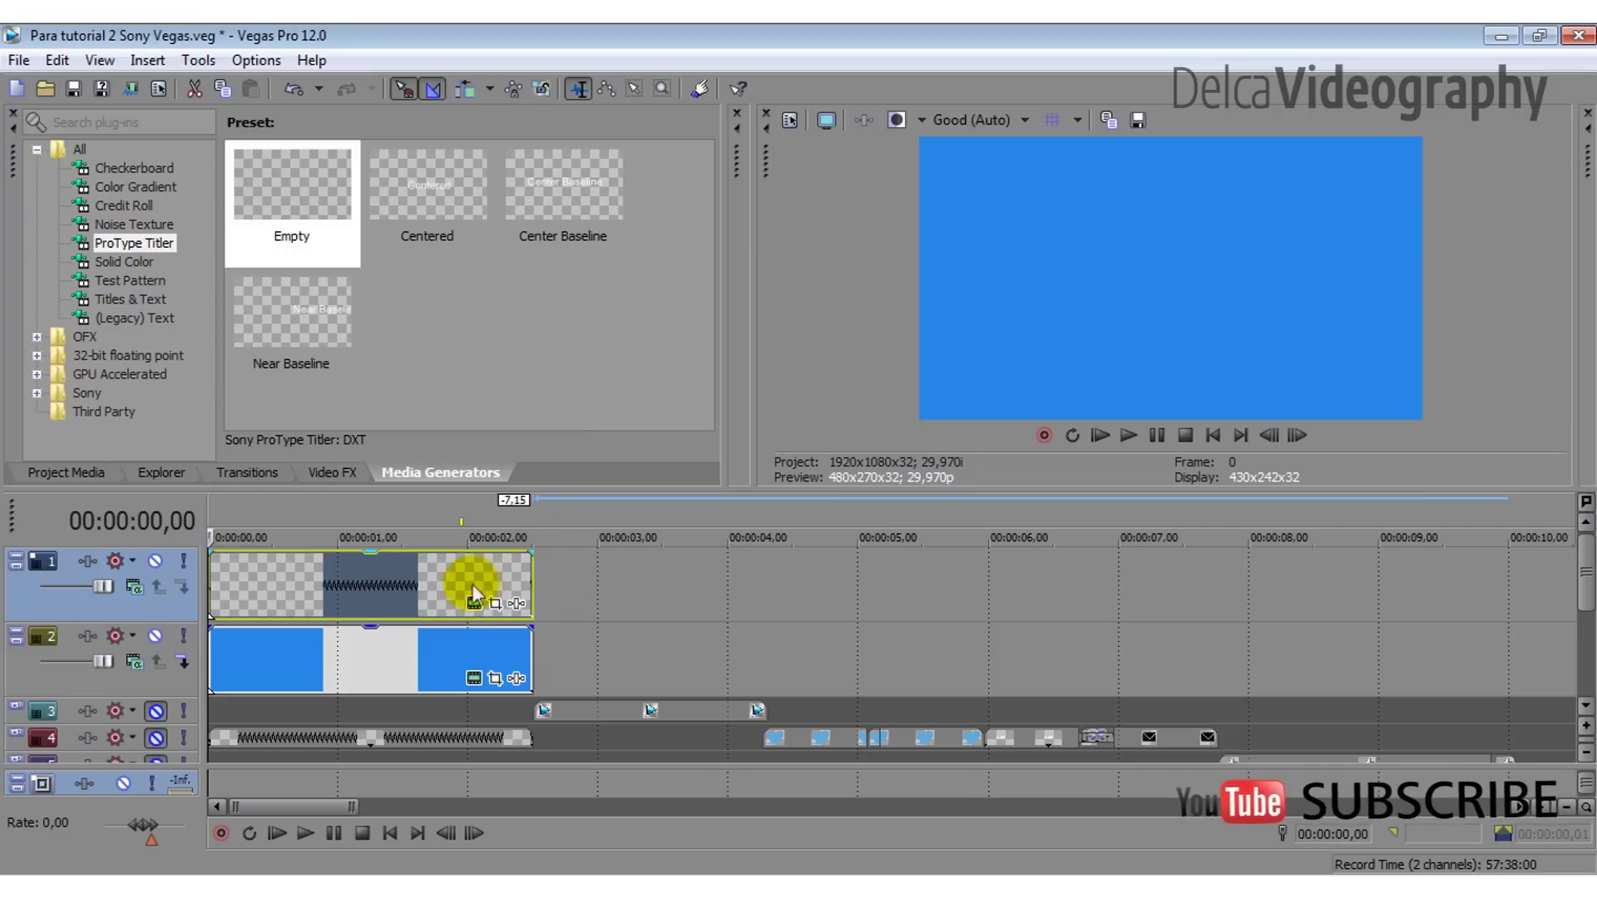
- Copy the blue event on track 2 directly after the original, creating a new copy of the source media
{"action": "left_click", "coordinate": [460, 645]}
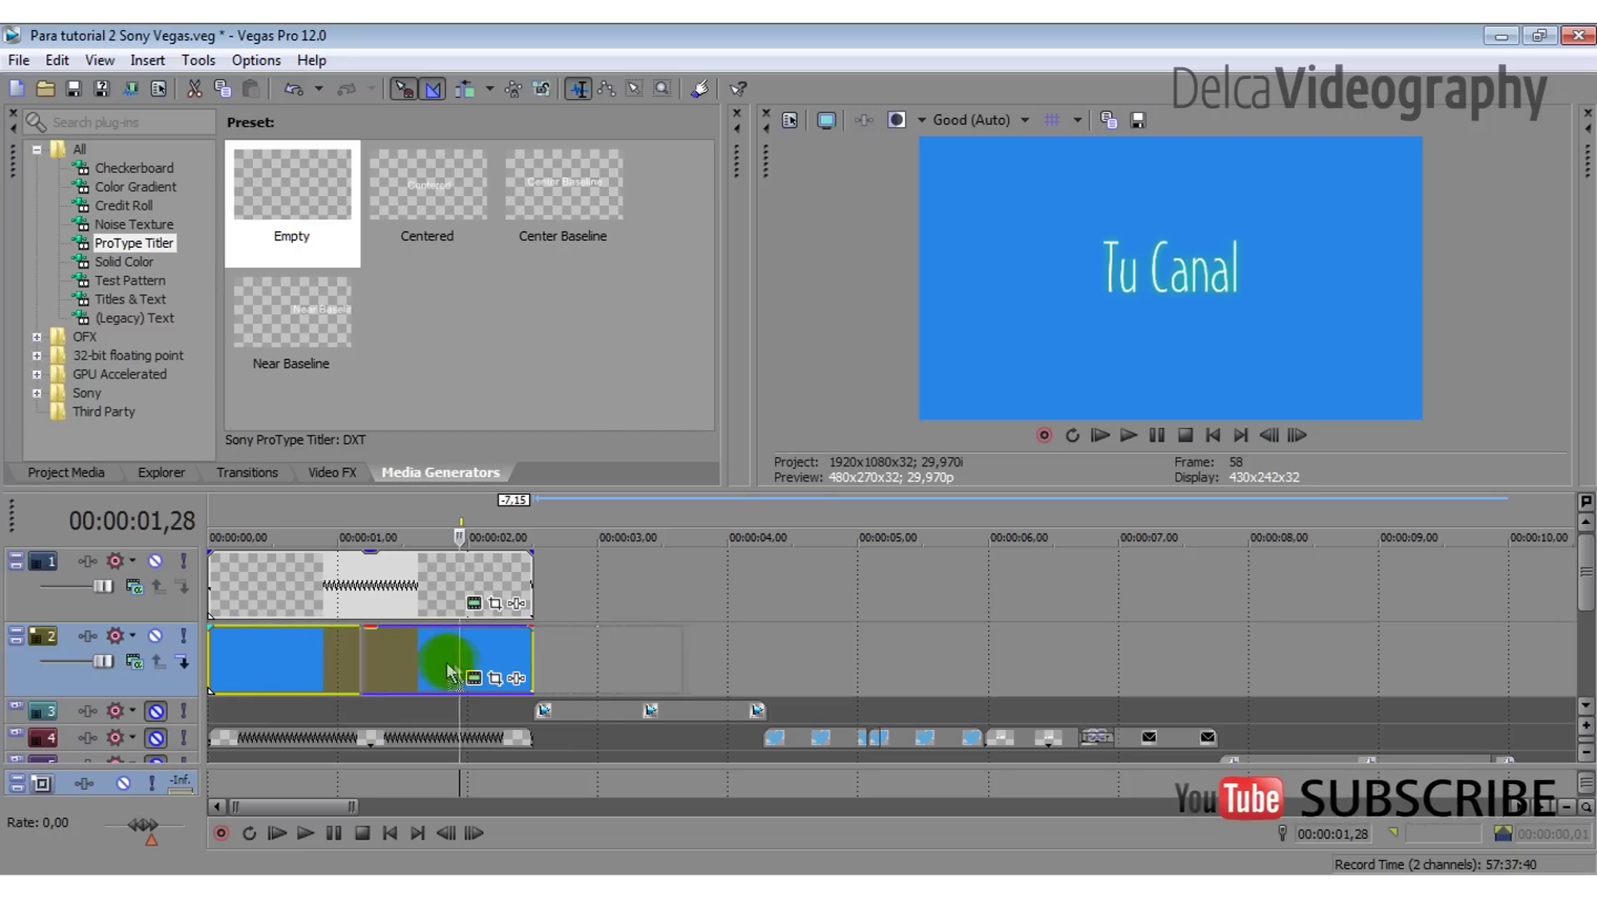
{"action": "right_click", "coordinate": [623, 656]}
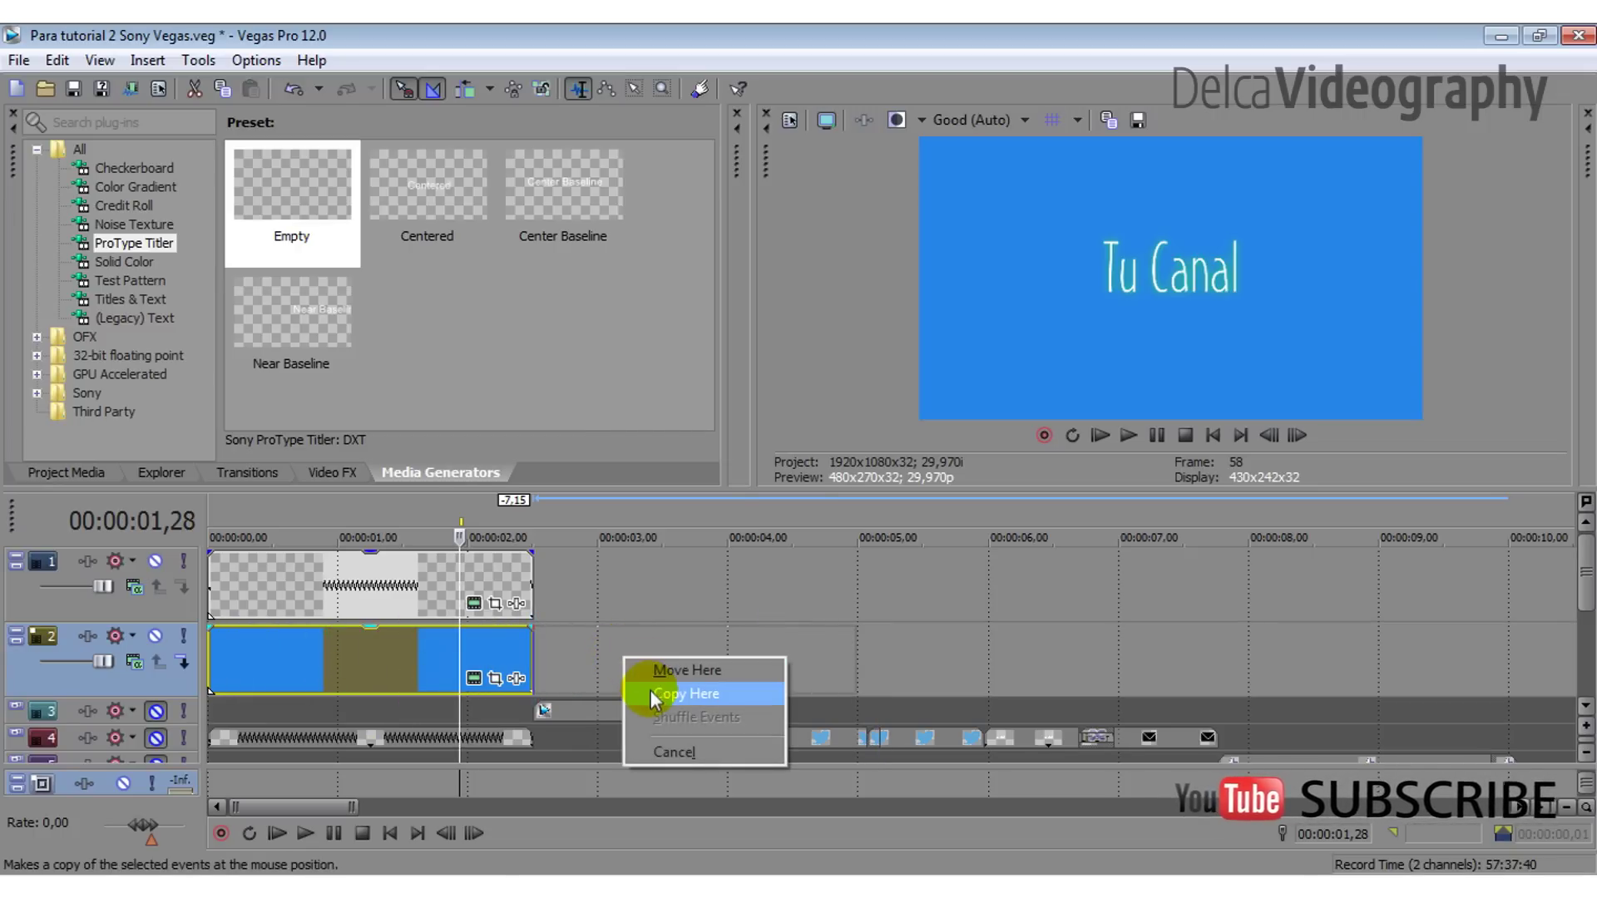
{"action": "left_click", "coordinate": [681, 697]}
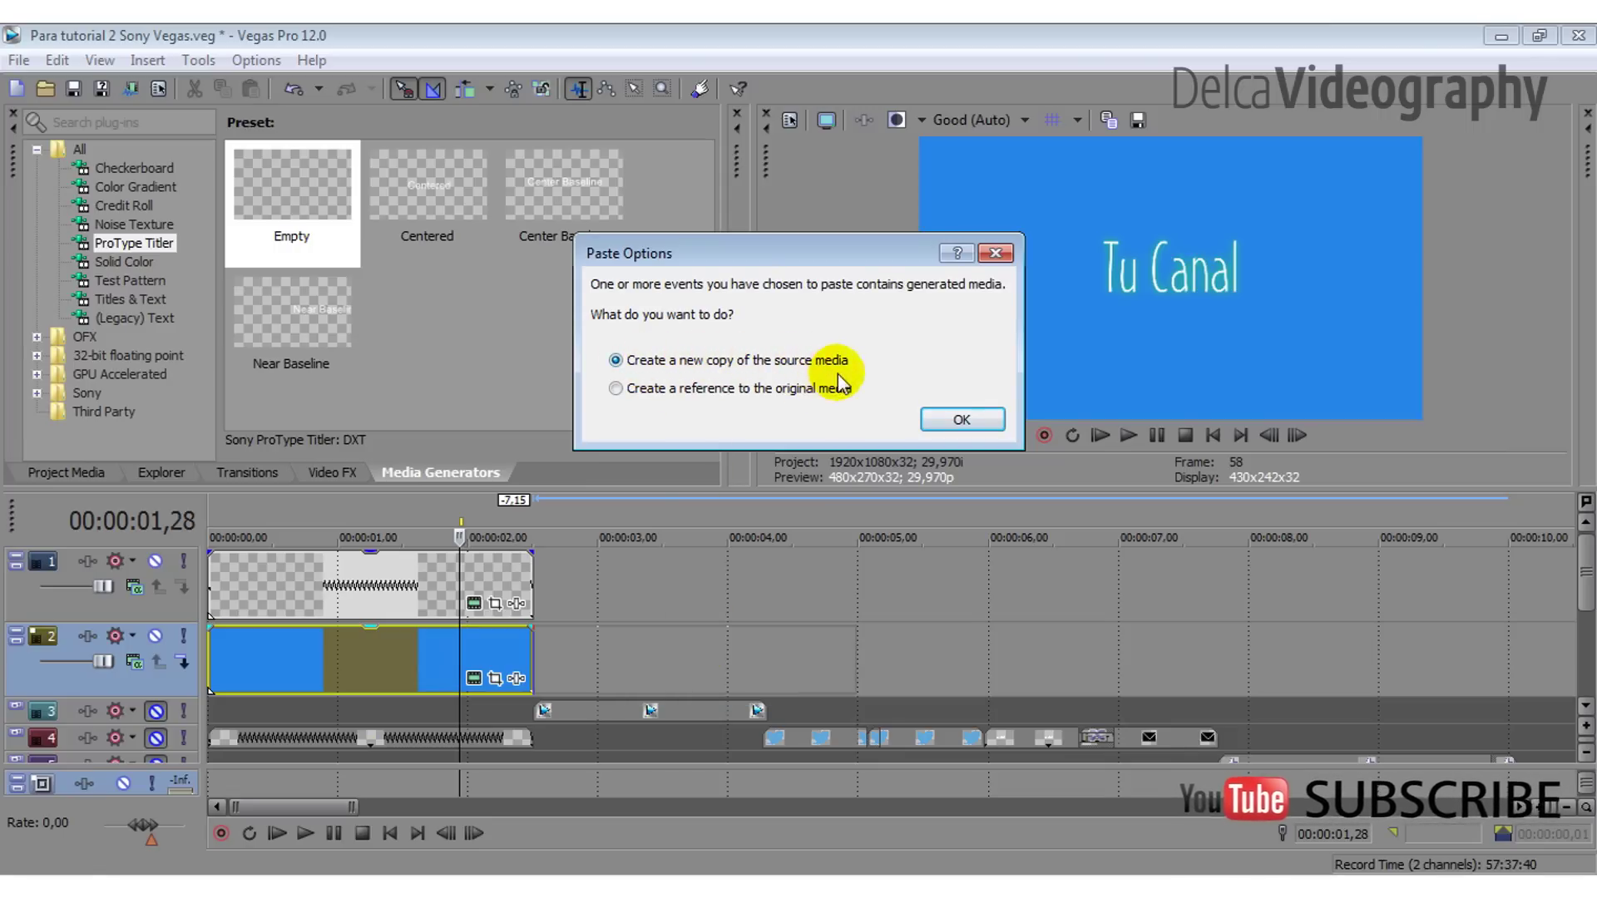
{"action": "left_click", "coordinate": [948, 418]}
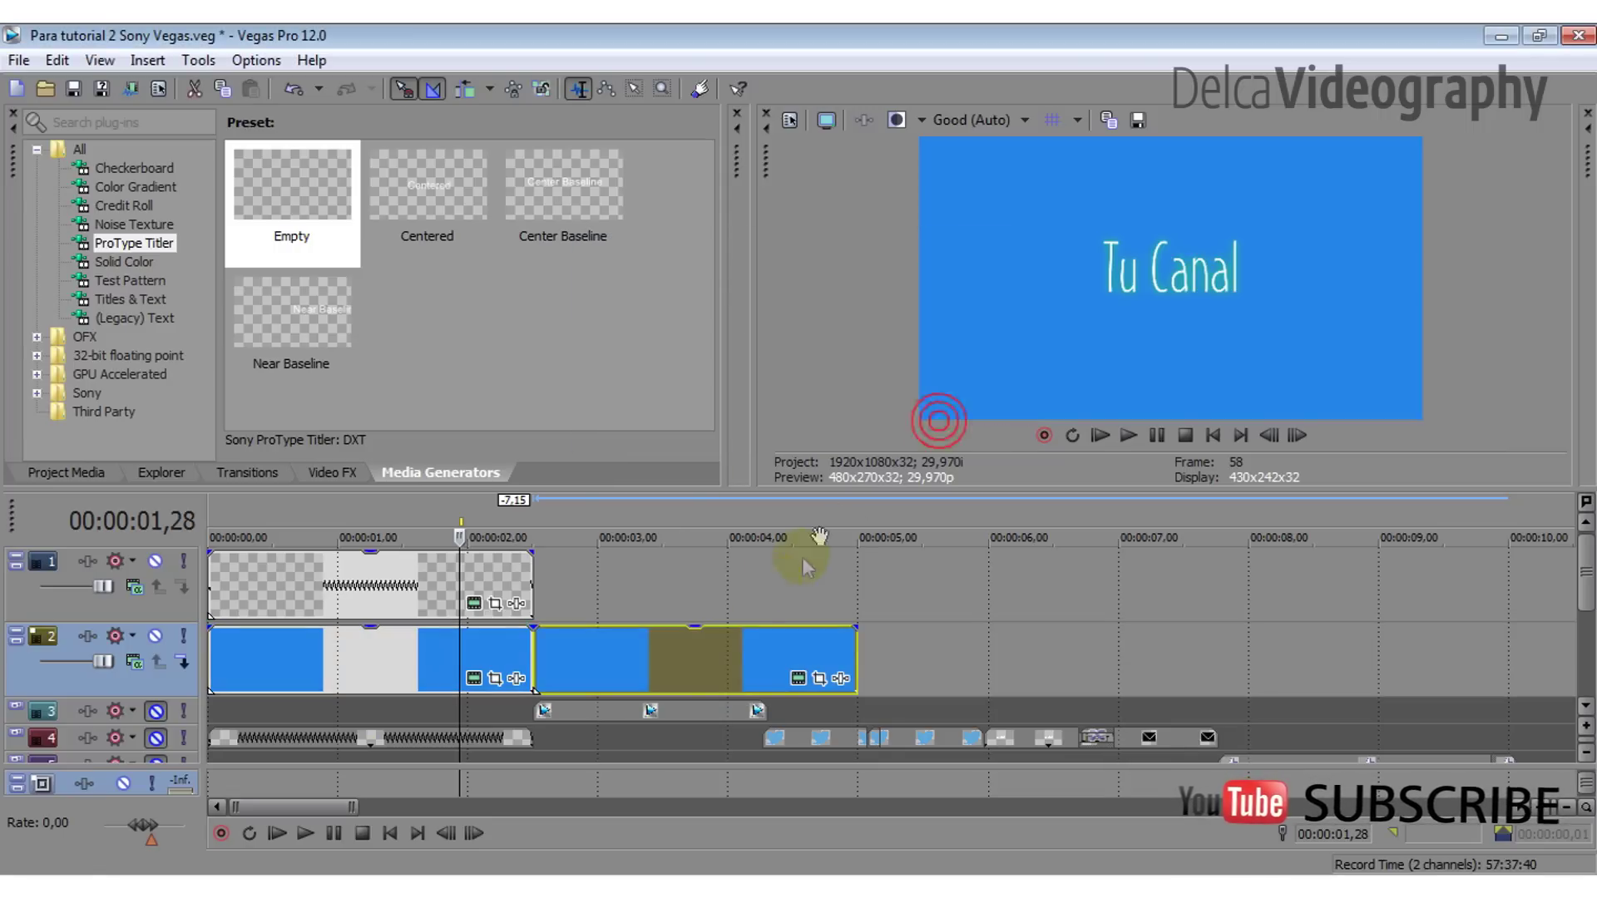
- Change the copied solid-color event's color to green (0,15; 0,86; 0,09; 1,0)
{"action": "left_click", "coordinate": [820, 679]}
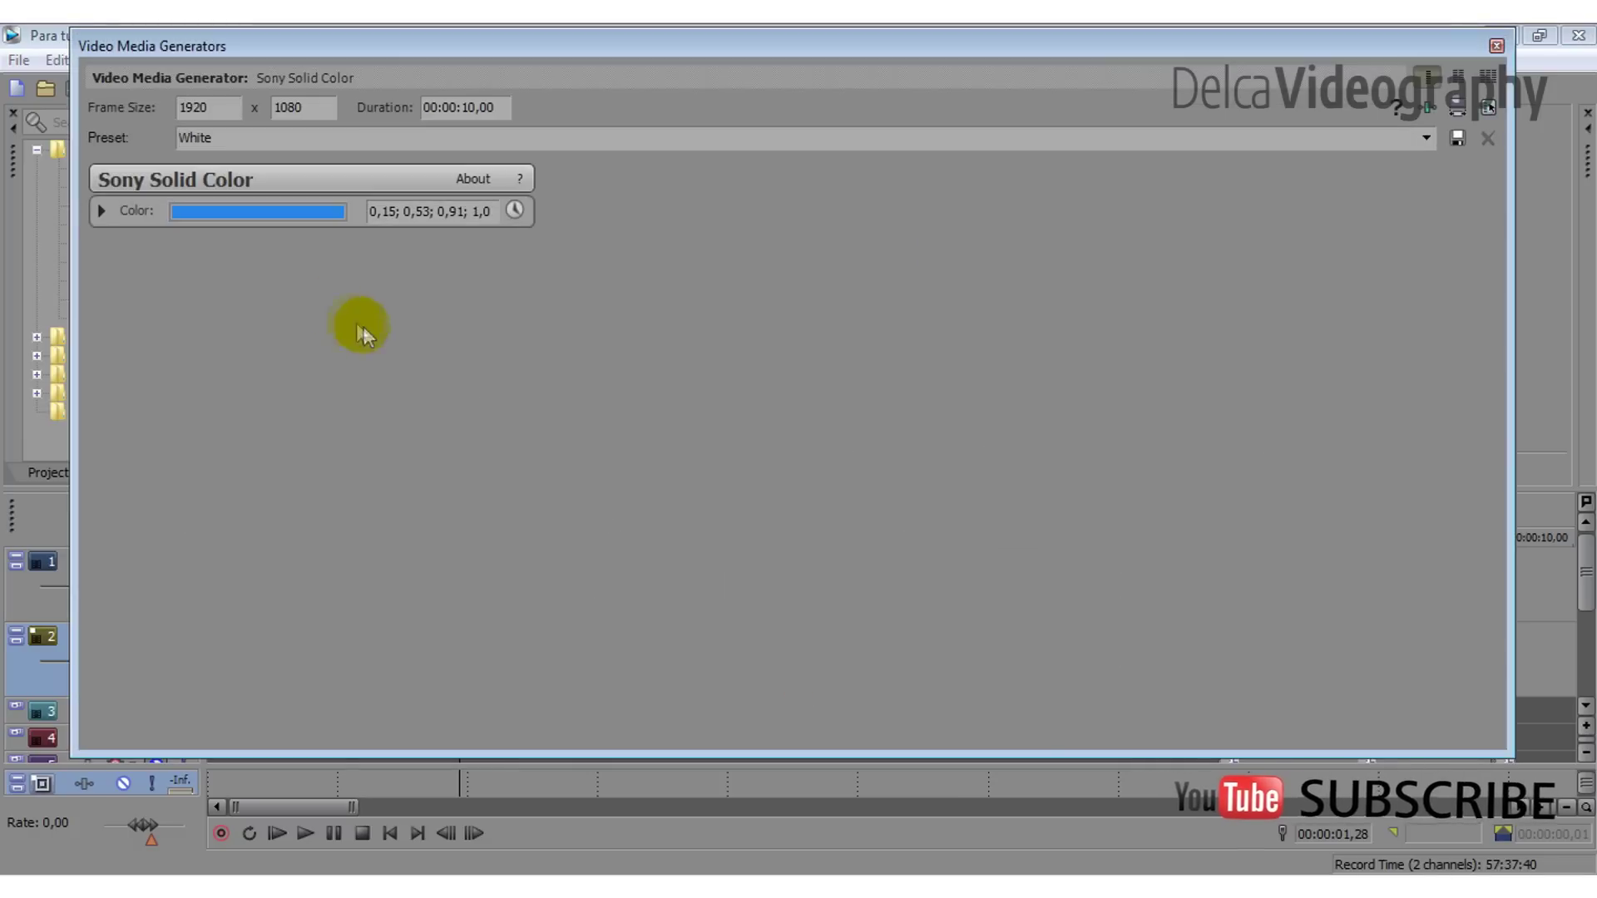
{"action": "double_click", "coordinate": [226, 43]}
{"action": "left_click_drag", "start_coordinate": [961, 76], "coordinate": [352, 32]}
{"action": "left_click", "coordinate": [383, 207]}
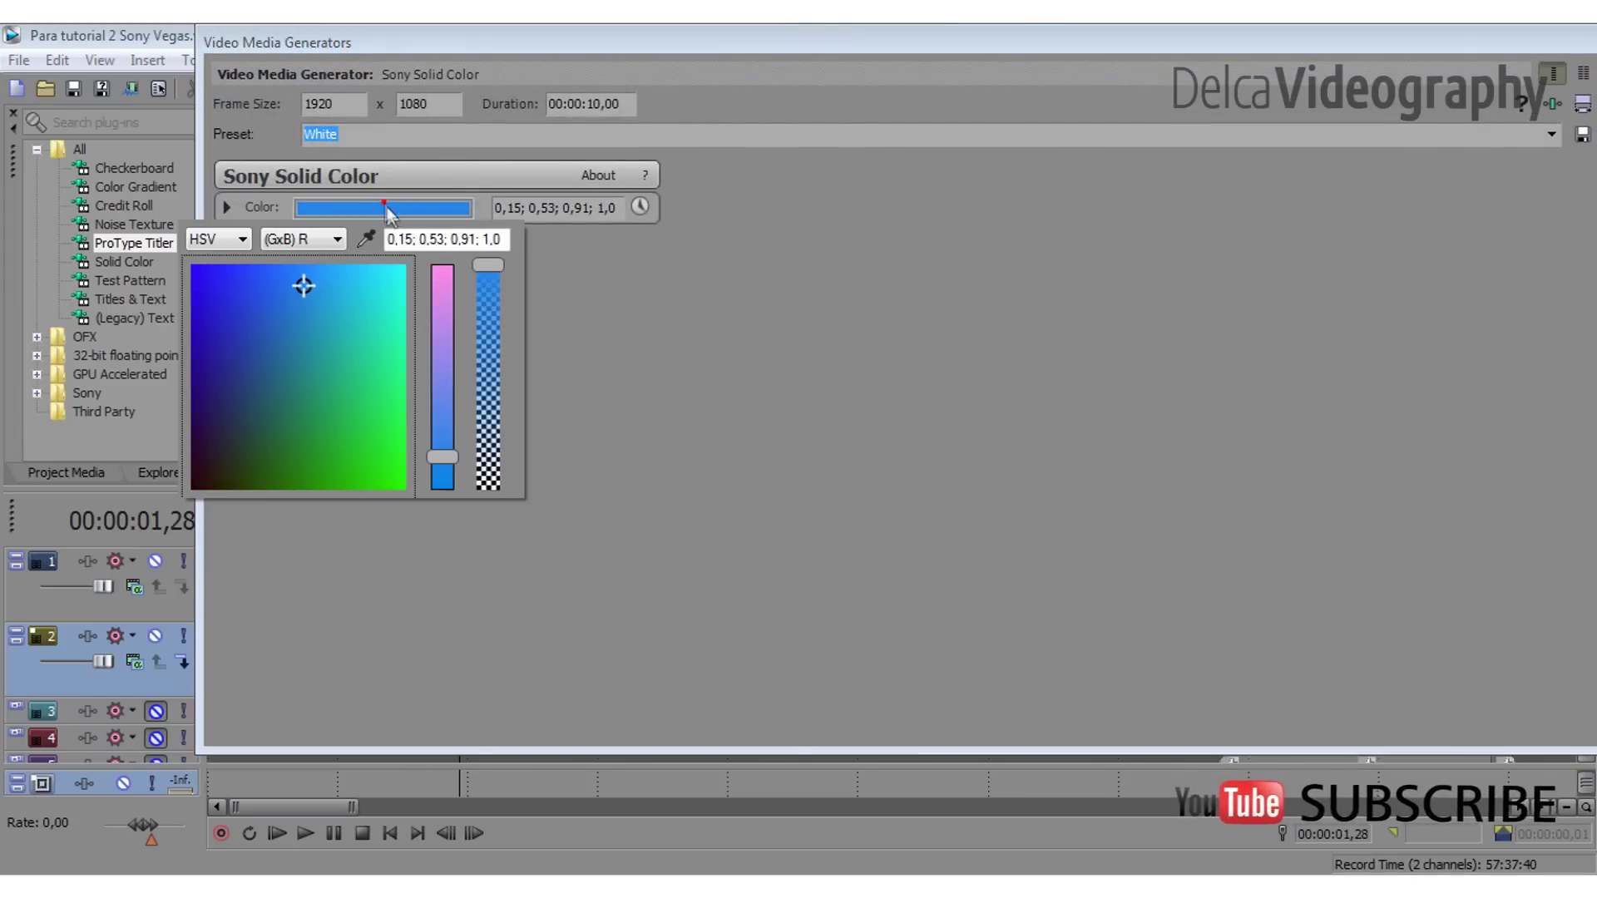
{"action": "left_click_drag", "start_coordinate": [400, 406], "coordinate": [378, 472]}
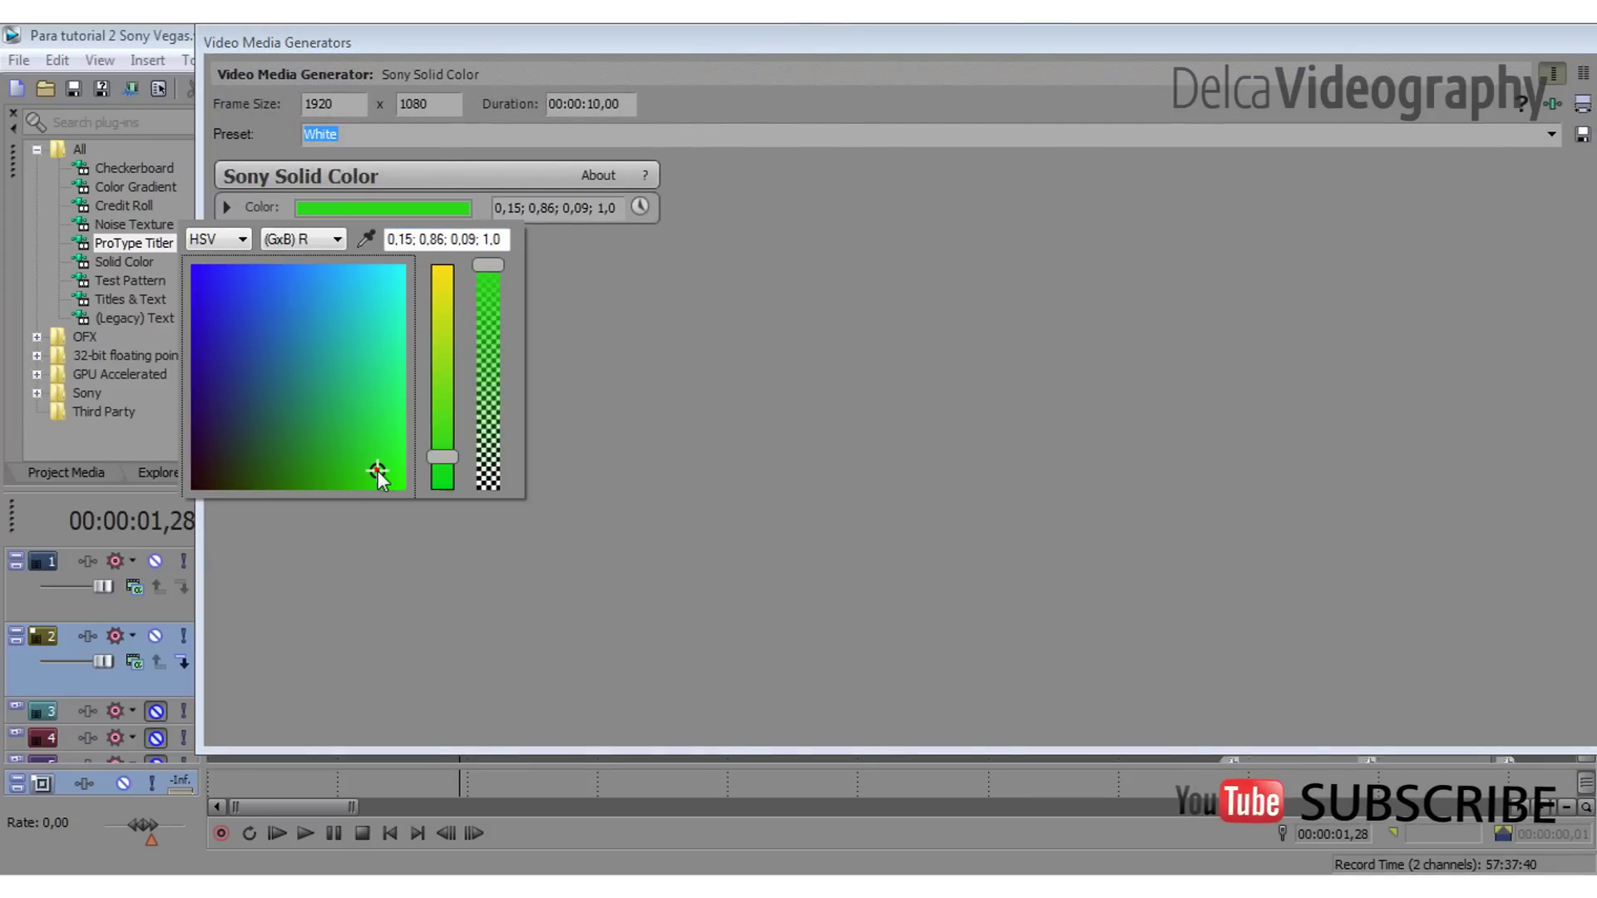
{"action": "left_click", "coordinate": [416, 207]}
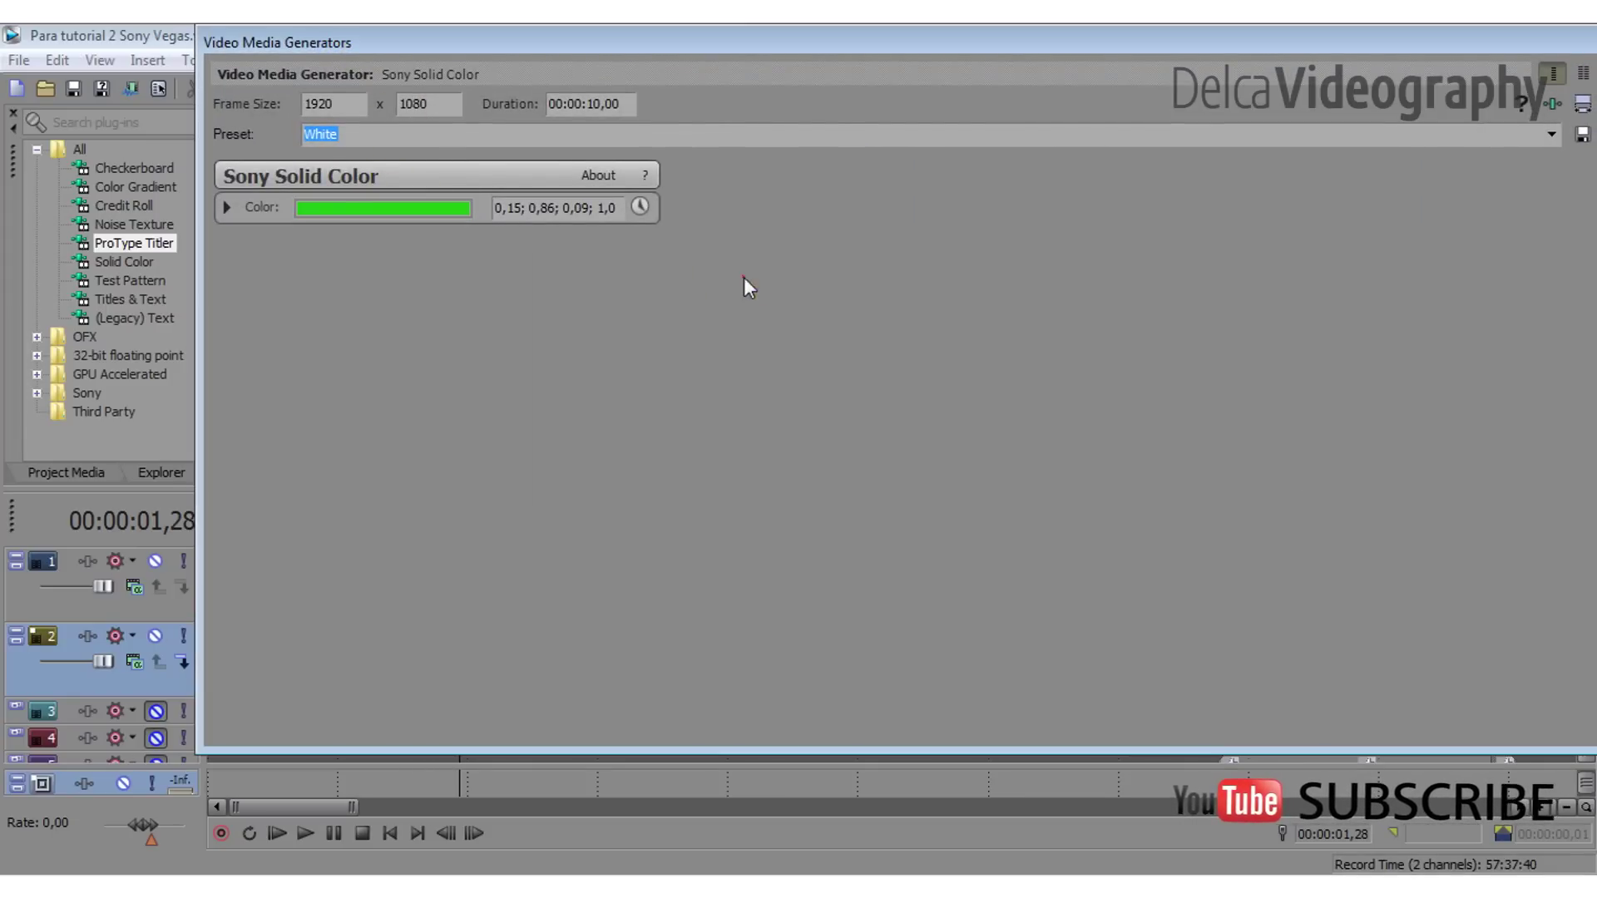
- Detach the Video Media Generators window from the docking area, shrink it to the size of its controls and close it
{"action": "double_click", "coordinate": [1412, 43]}
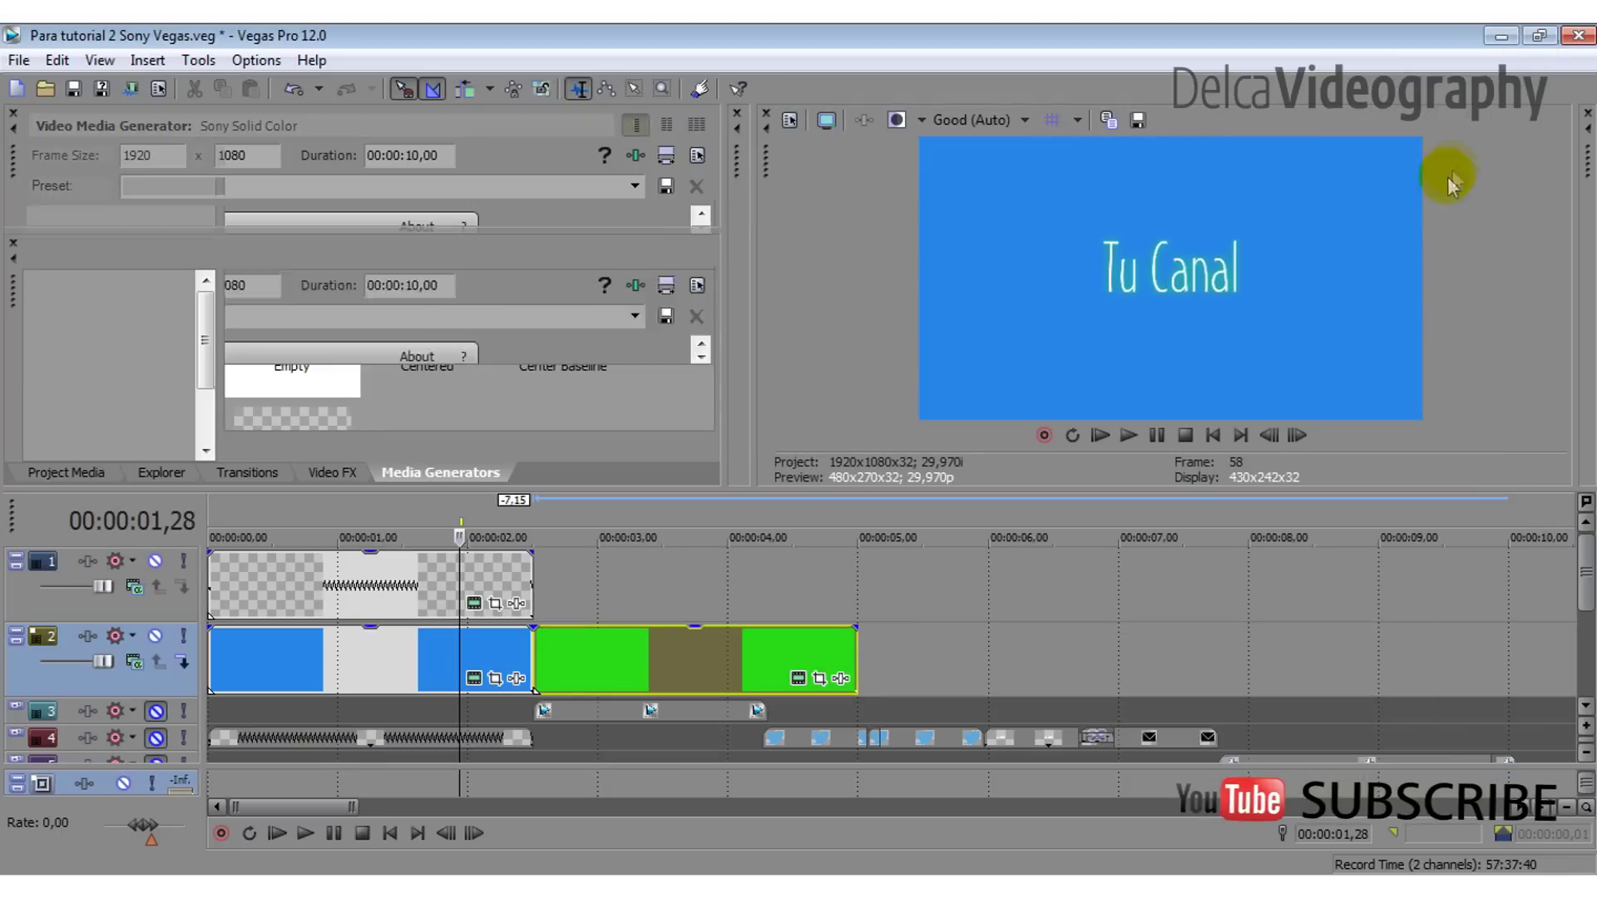
{"action": "mouse_move", "coordinate": [14, 260]}
{"action": "left_mouse_down"}
{"action": "mouse_move", "coordinate": [291, 241]}
{"action": "mouse_move", "coordinate": [314, 203]}
{"action": "mouse_move", "coordinate": [527, 36]}
{"action": "mouse_move", "coordinate": [46, 316]}
{"action": "mouse_move", "coordinate": [11, 314]}
{"action": "mouse_move", "coordinate": [11, 249]}
{"action": "mouse_move", "coordinate": [7, 287]}
{"action": "left_mouse_up"}
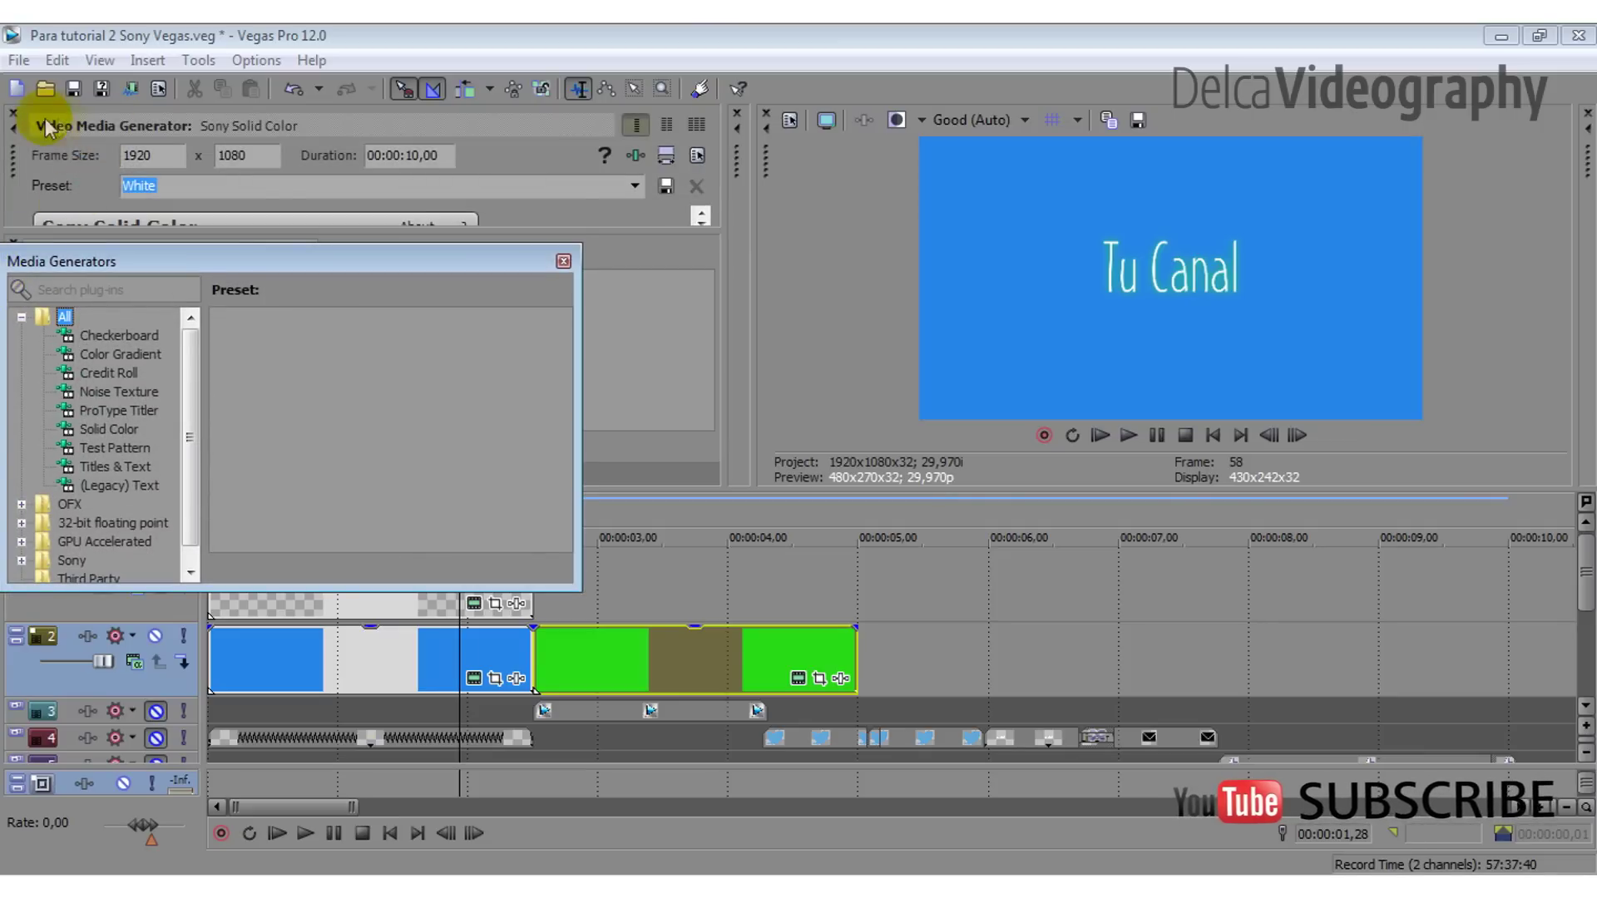
{"action": "left_click", "coordinate": [13, 165]}
{"action": "double_click", "coordinate": [14, 162]}
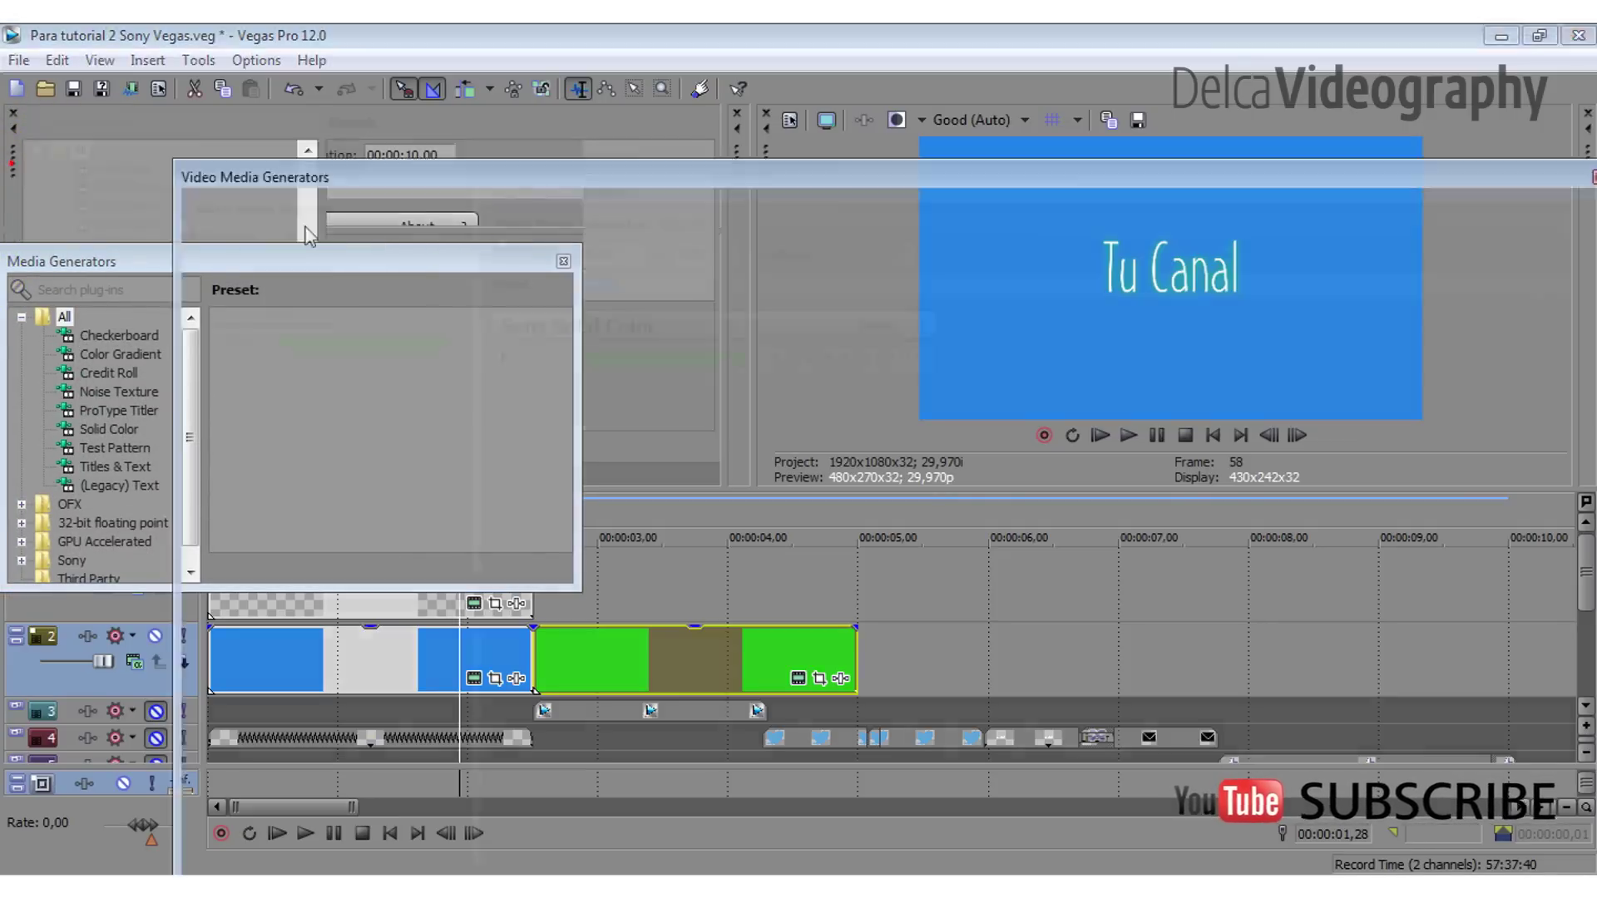
{"action": "left_click_drag", "start_coordinate": [290, 255], "coordinate": [193, 52]}
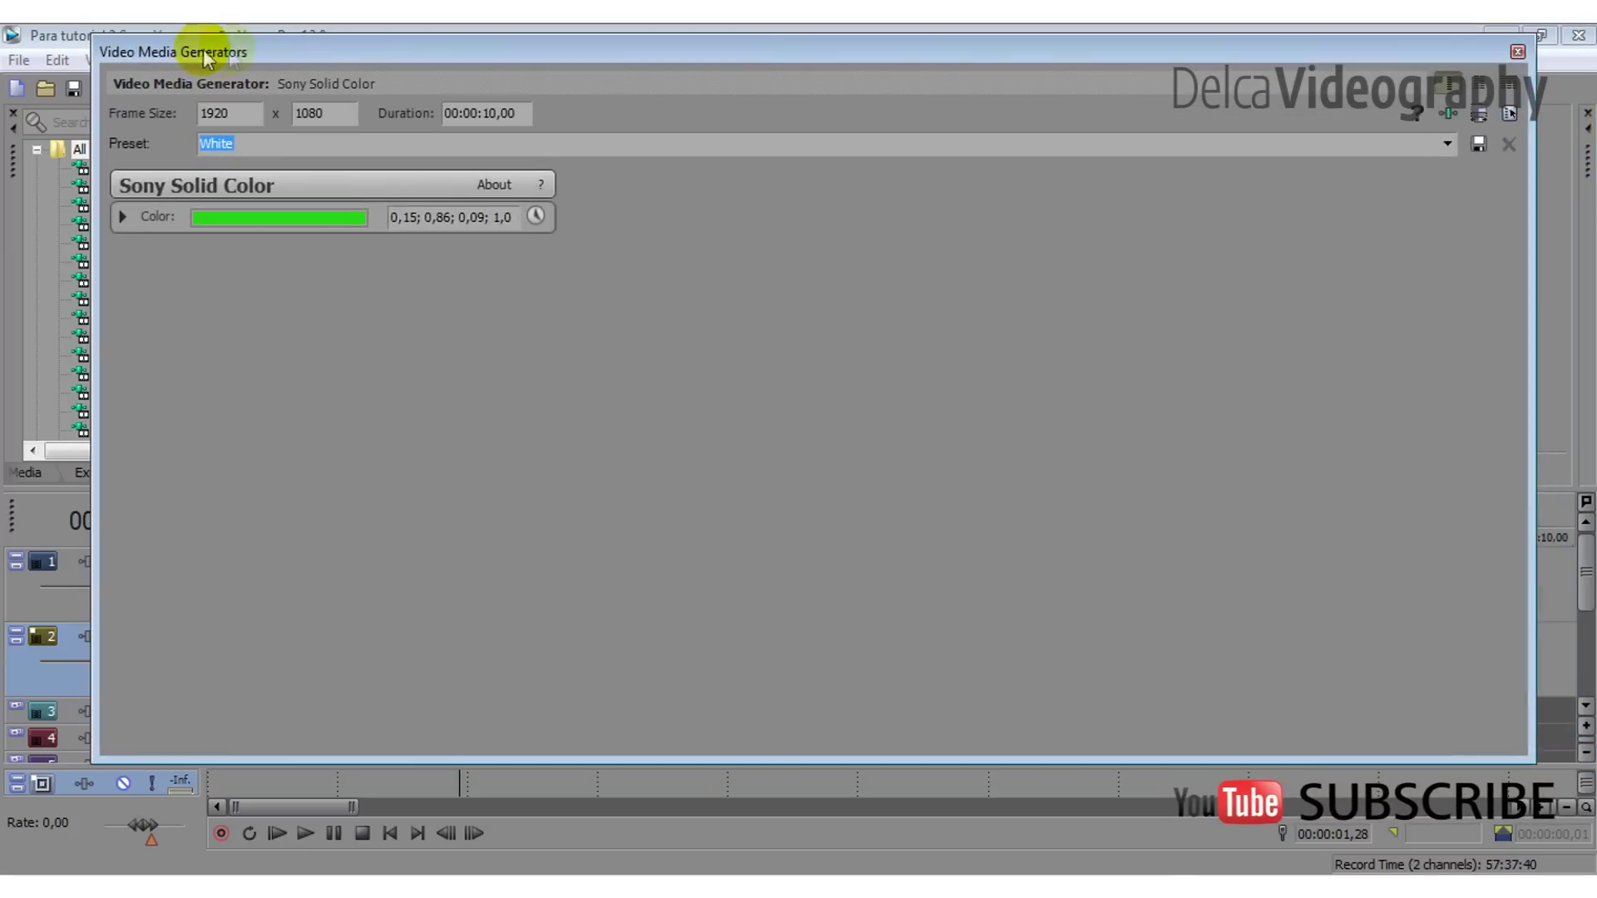
{"action": "left_click_drag", "start_coordinate": [1535, 766], "coordinate": [746, 468]}
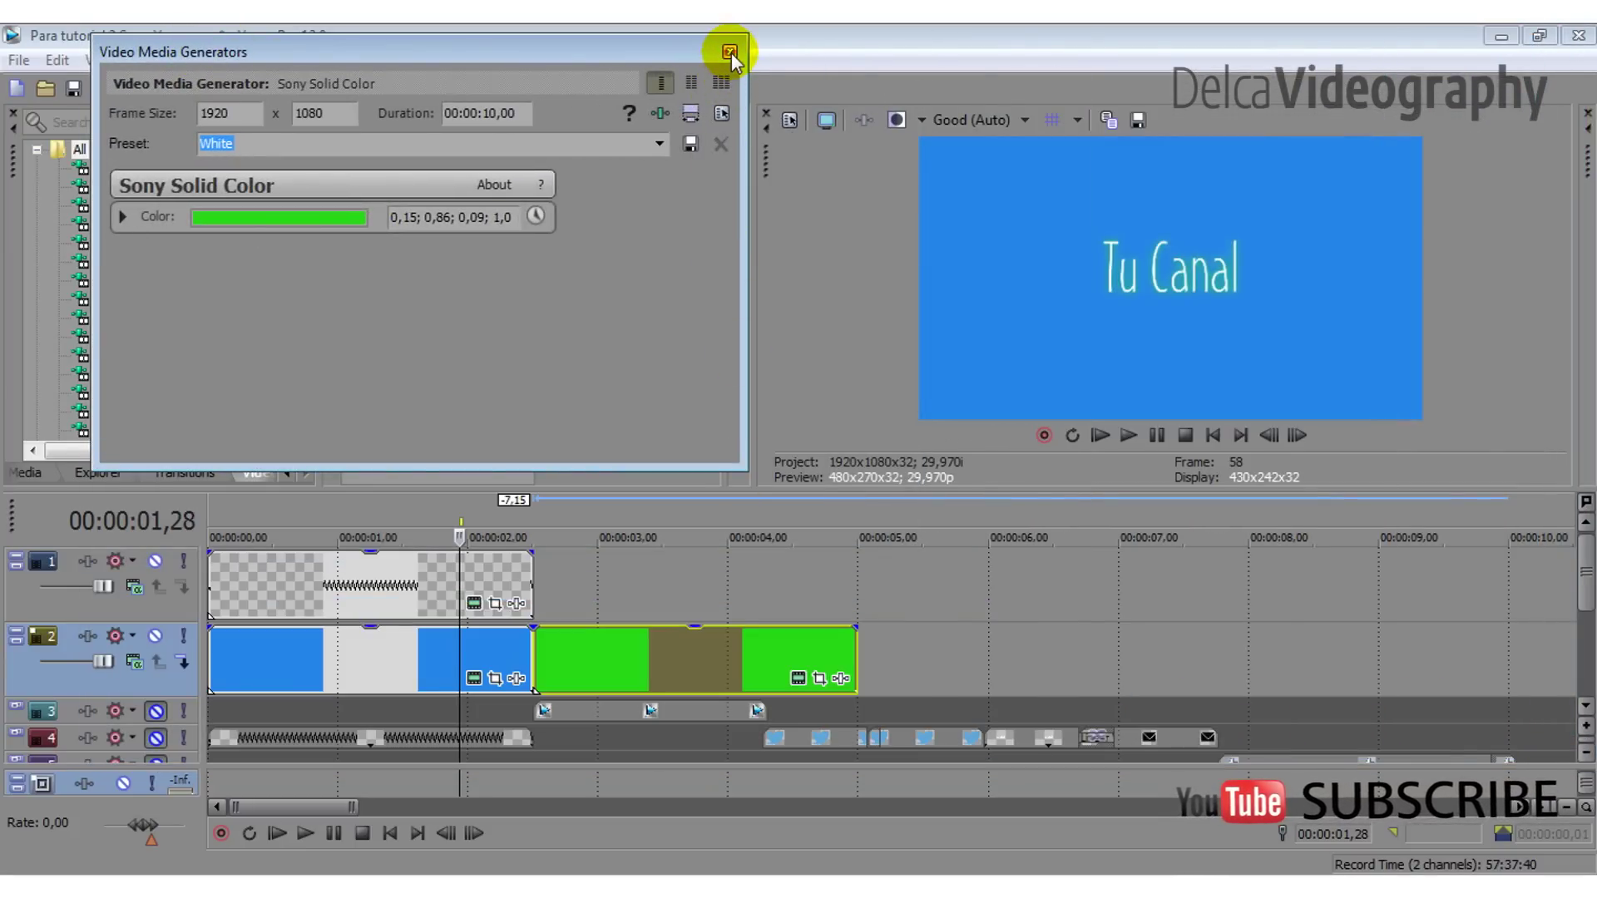
{"action": "left_click", "coordinate": [730, 53]}
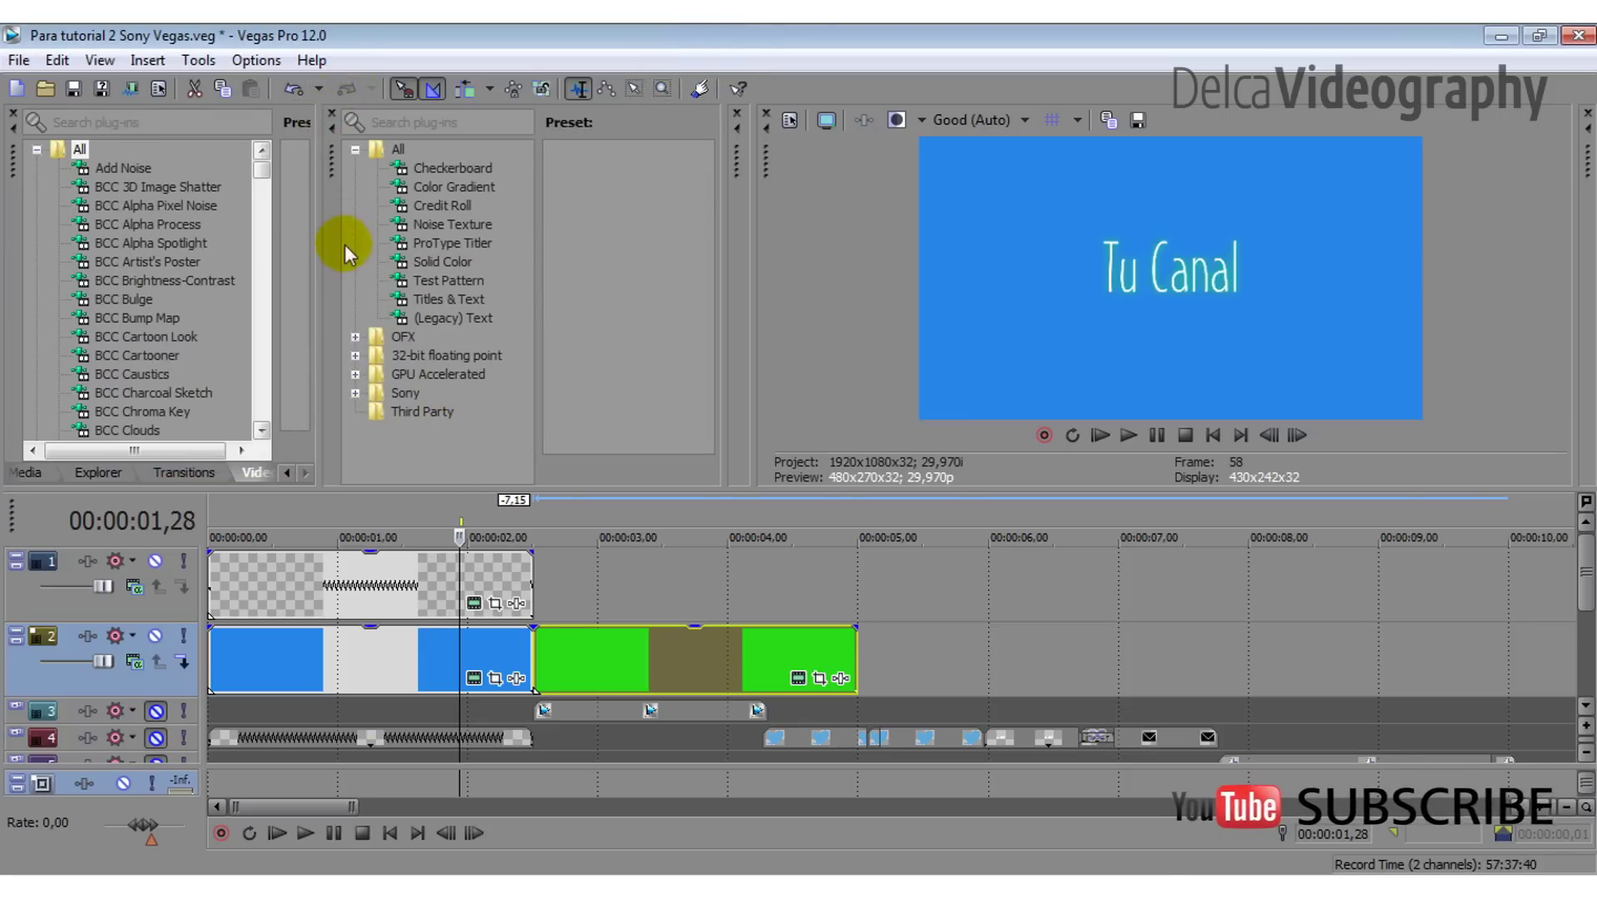
- Widen the docked Video FX panel by narrowing the Media Generators panel beside it
{"action": "left_click_drag", "start_coordinate": [330, 176], "coordinate": [686, 194]}
{"action": "left_click", "coordinate": [256, 472]}
{"action": "left_click", "coordinate": [333, 473]}
{"action": "left_click_drag", "start_coordinate": [681, 136], "coordinate": [666, 168]}
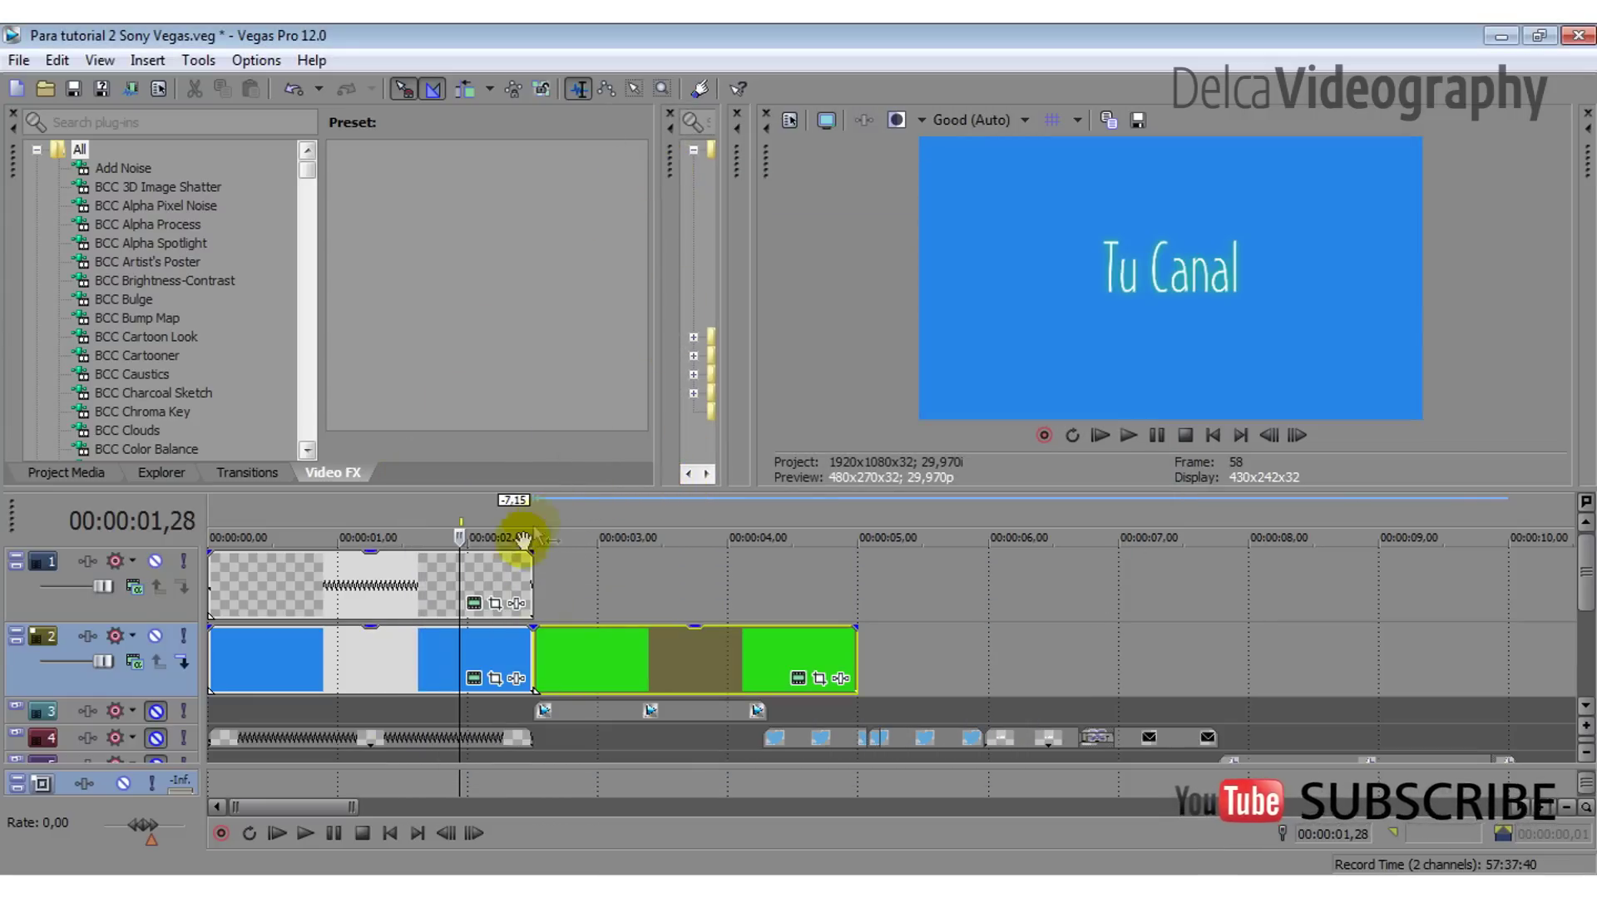
- Place the playhead at 00:00:03,03 on the green event and browse the Linear Wipe transition presets
{"action": "left_click", "coordinate": [610, 636]}
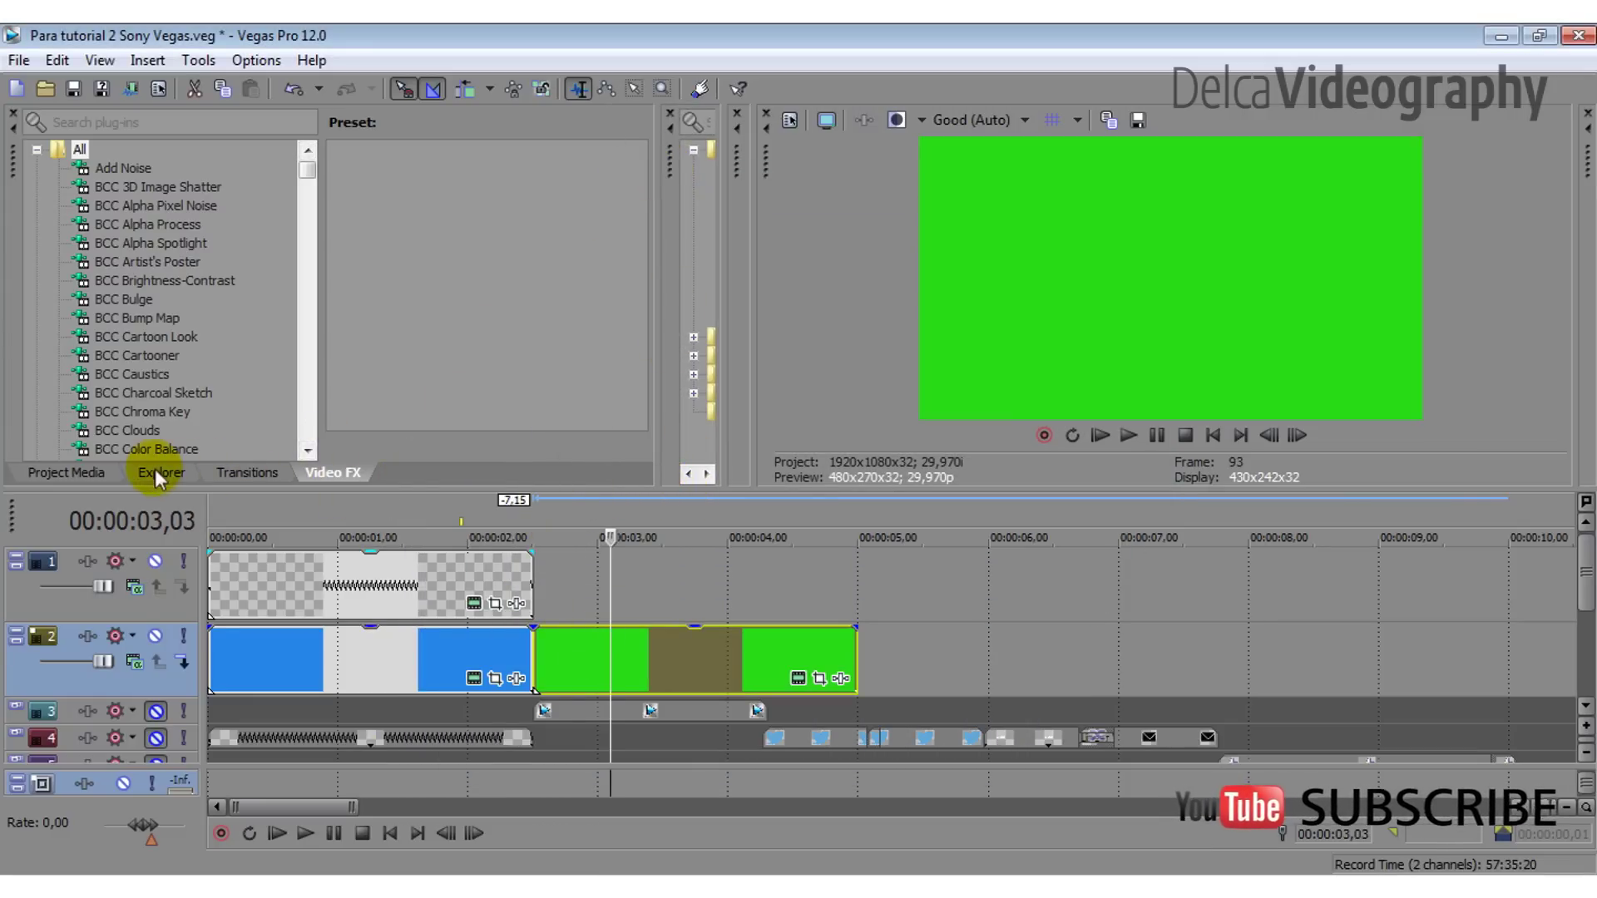
{"action": "left_click", "coordinate": [240, 476]}
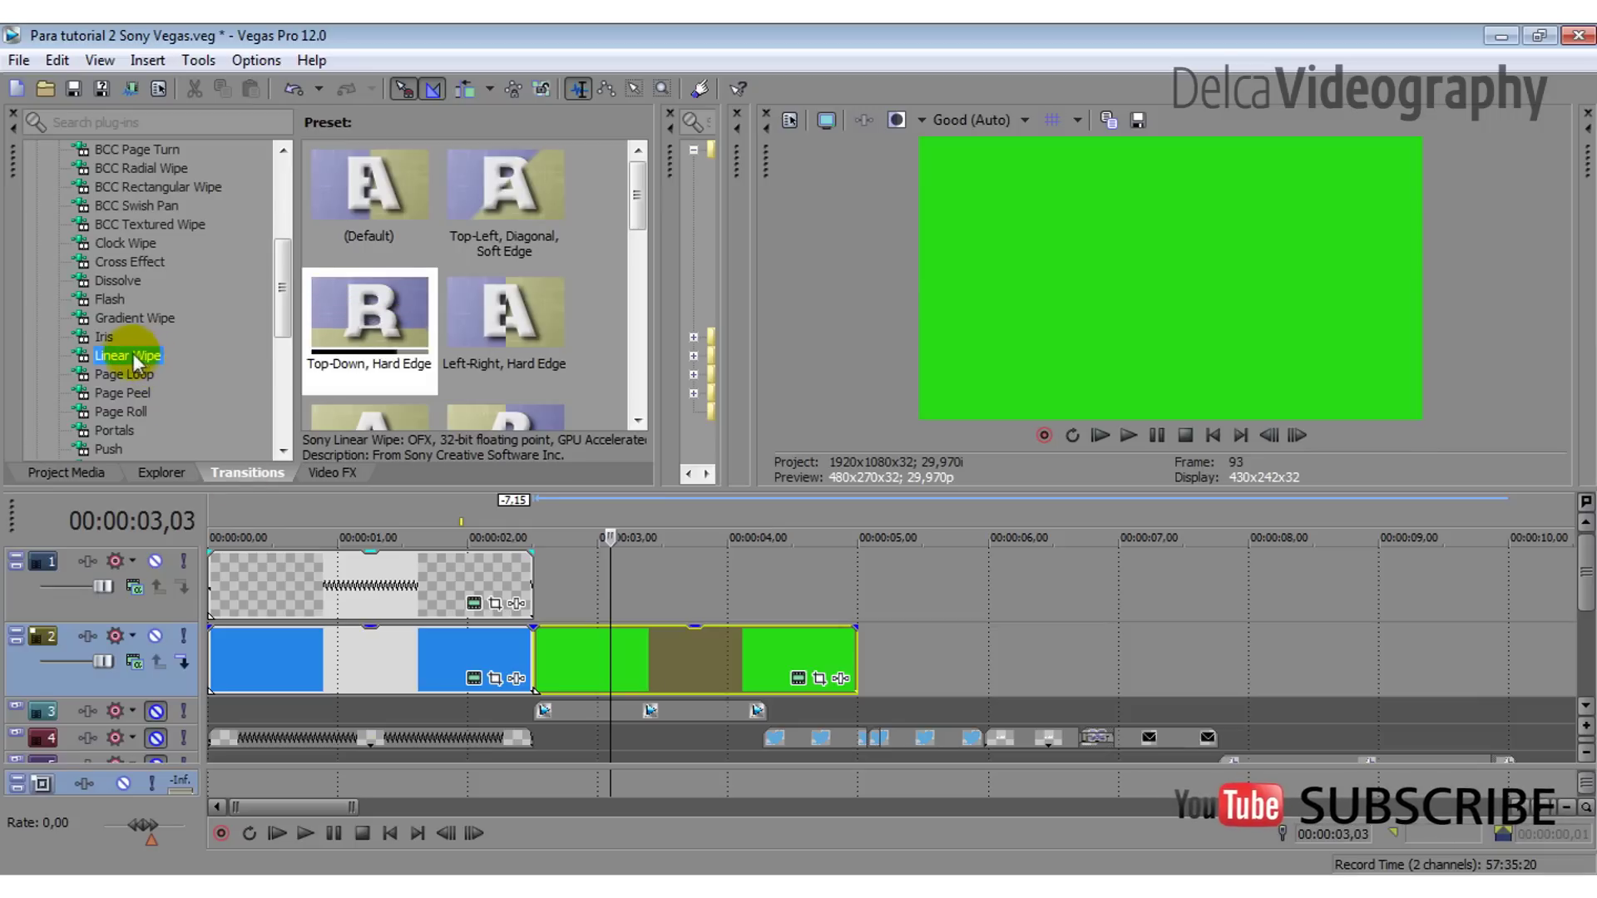
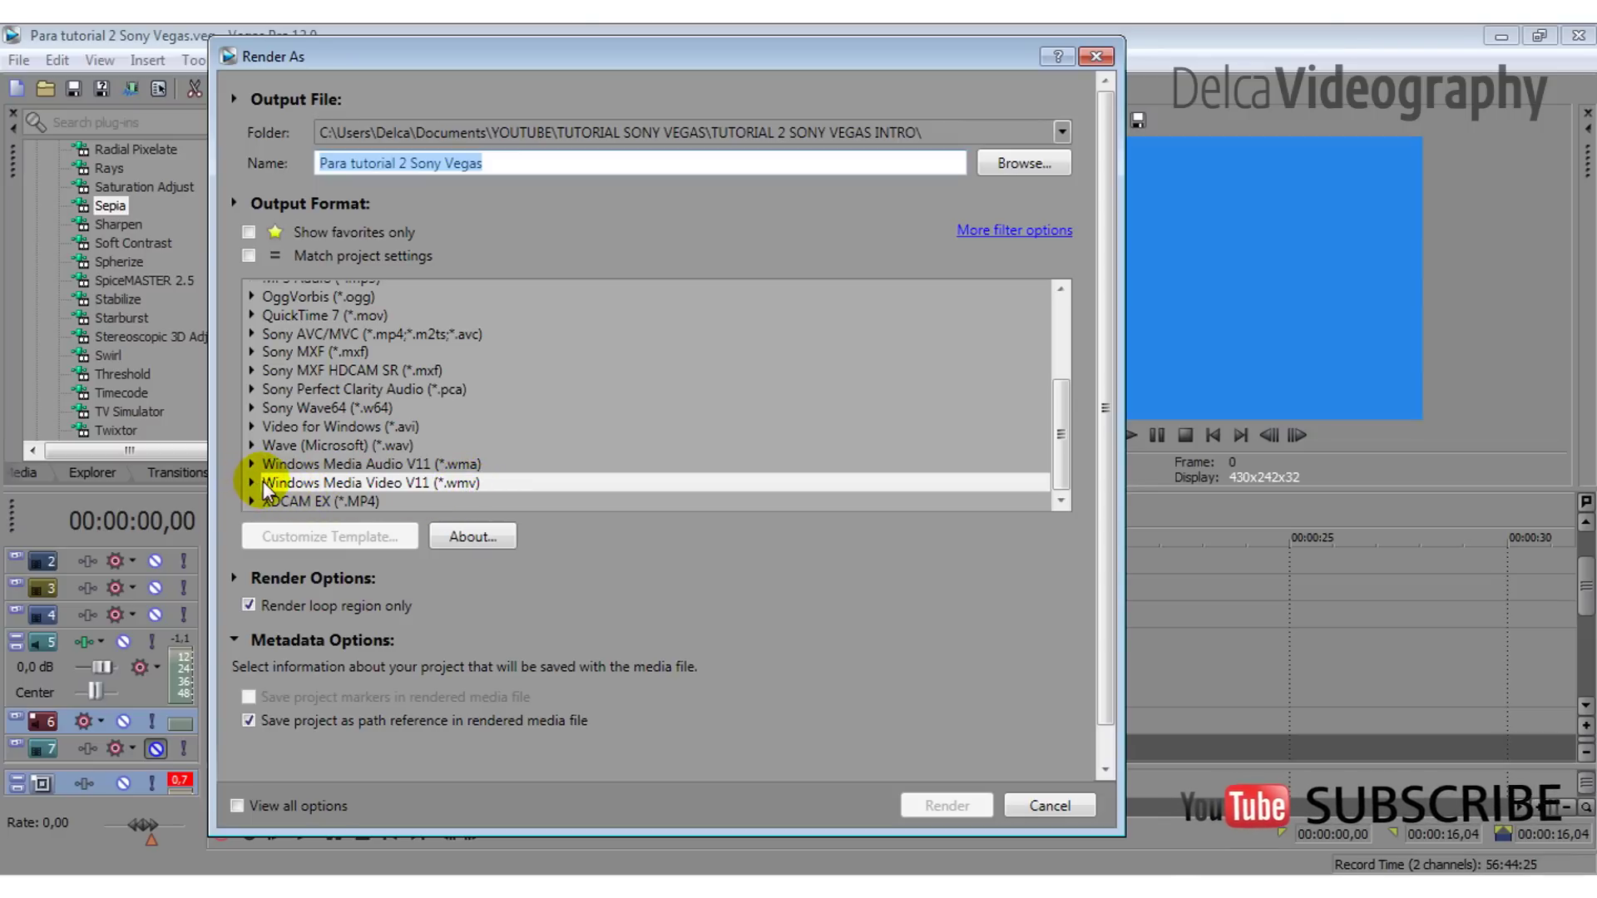
- Choose the Windows Media Video V11 template 6.4 Mbps HD 1080-24p Video and name the output "Para tutorial 2 Sony Vegas prueba tutorial.wmv"
{"action": "left_click", "coordinate": [252, 491]}
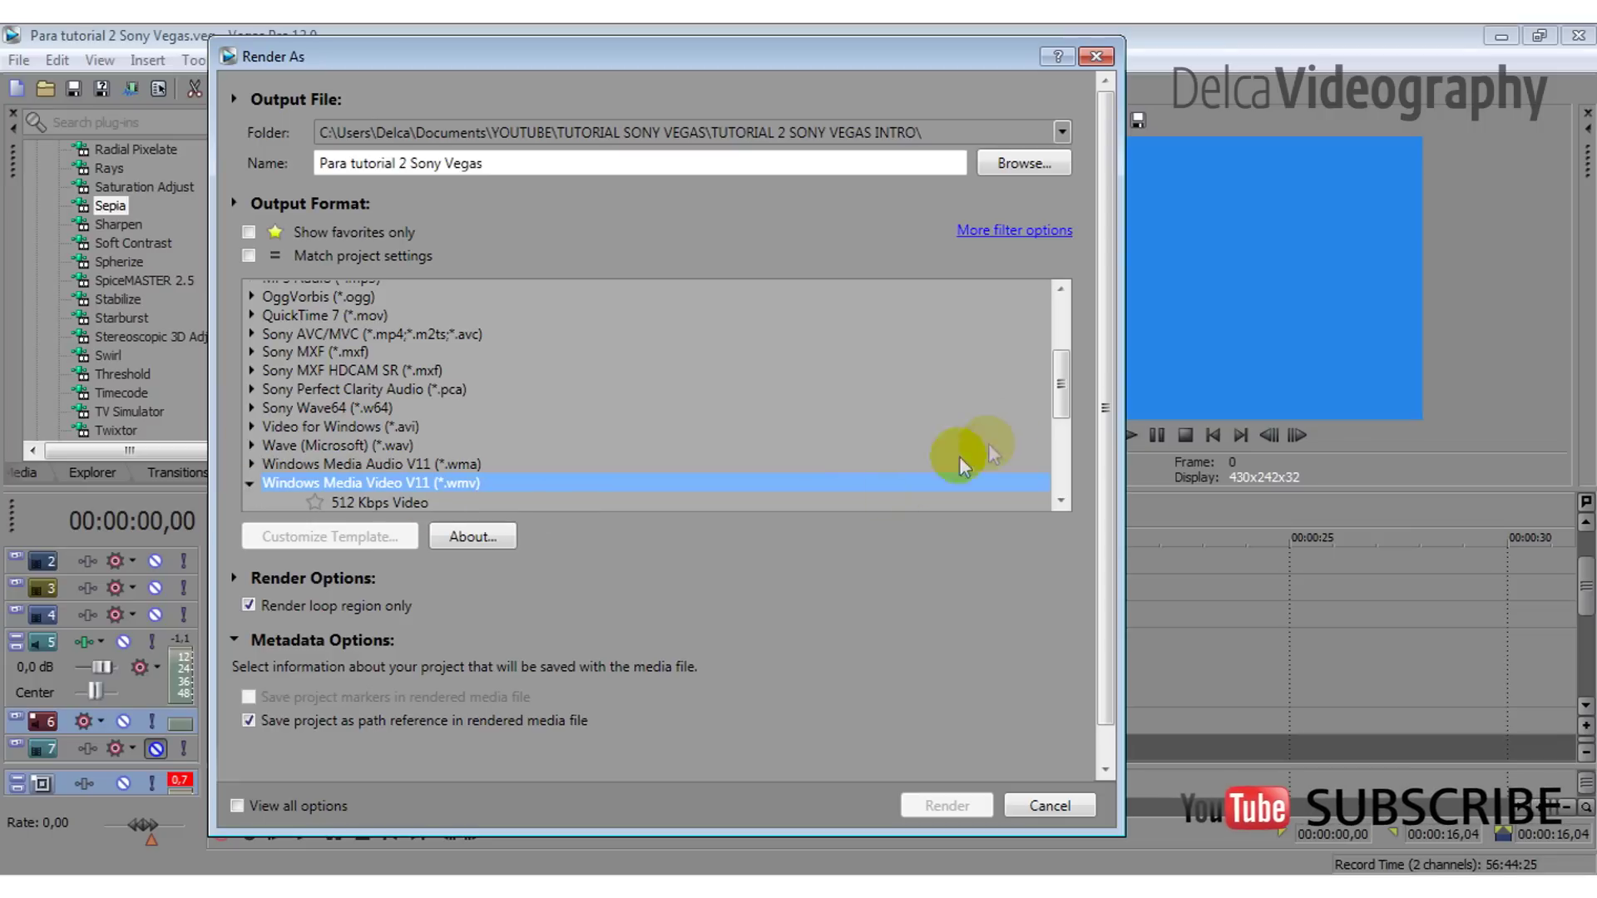
{"action": "left_click_drag", "start_coordinate": [1063, 392], "coordinate": [1045, 482]}
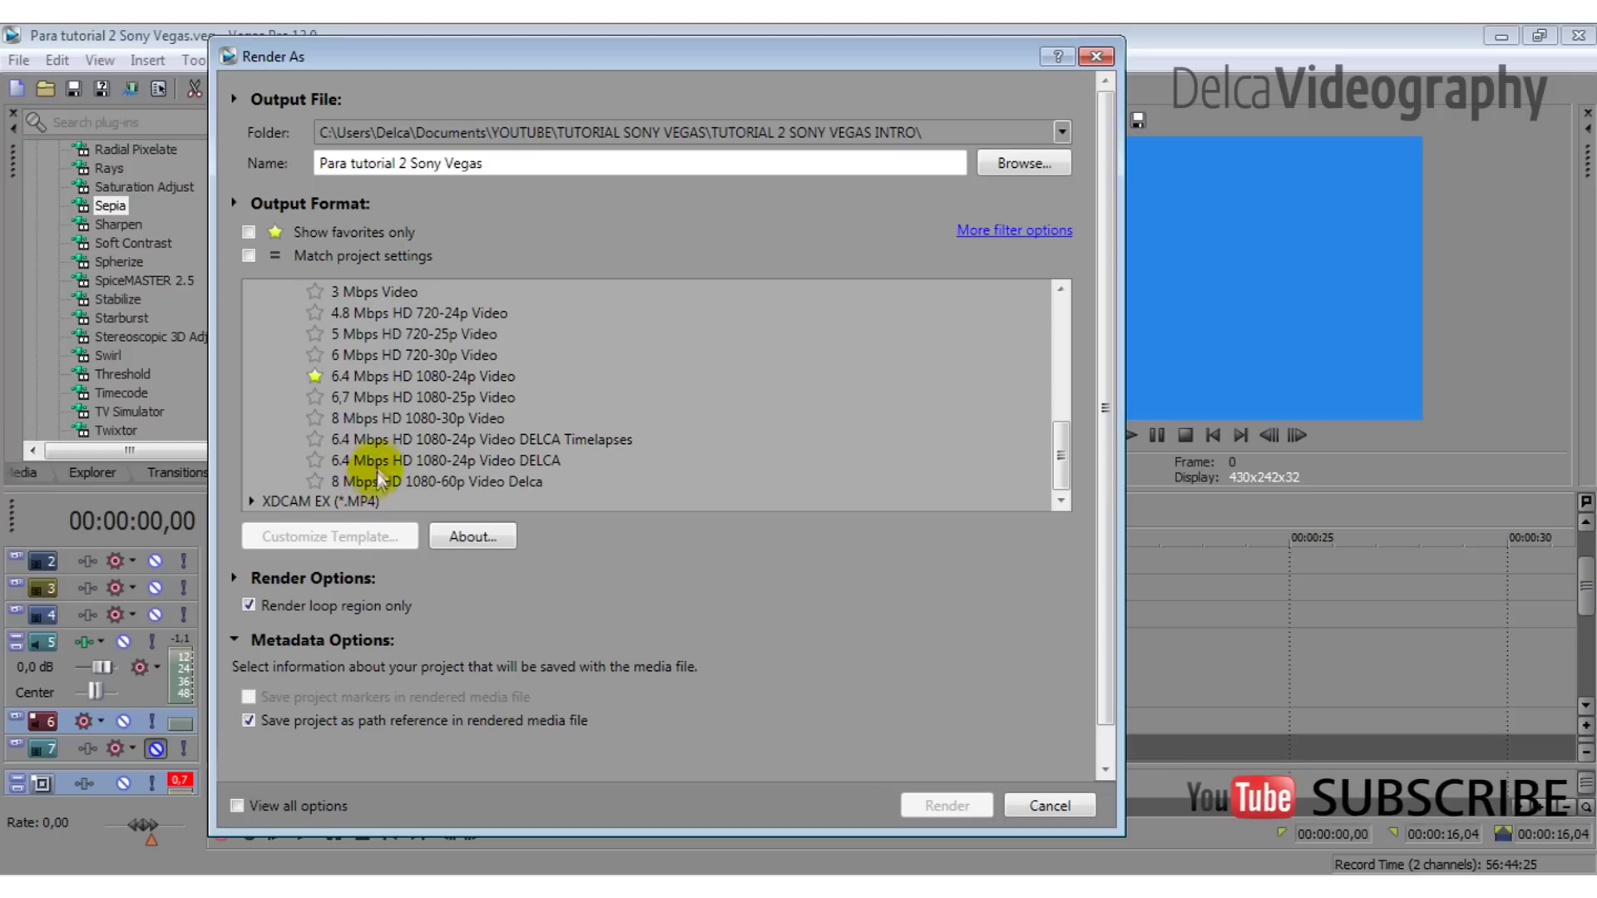
{"action": "left_click", "coordinate": [404, 378]}
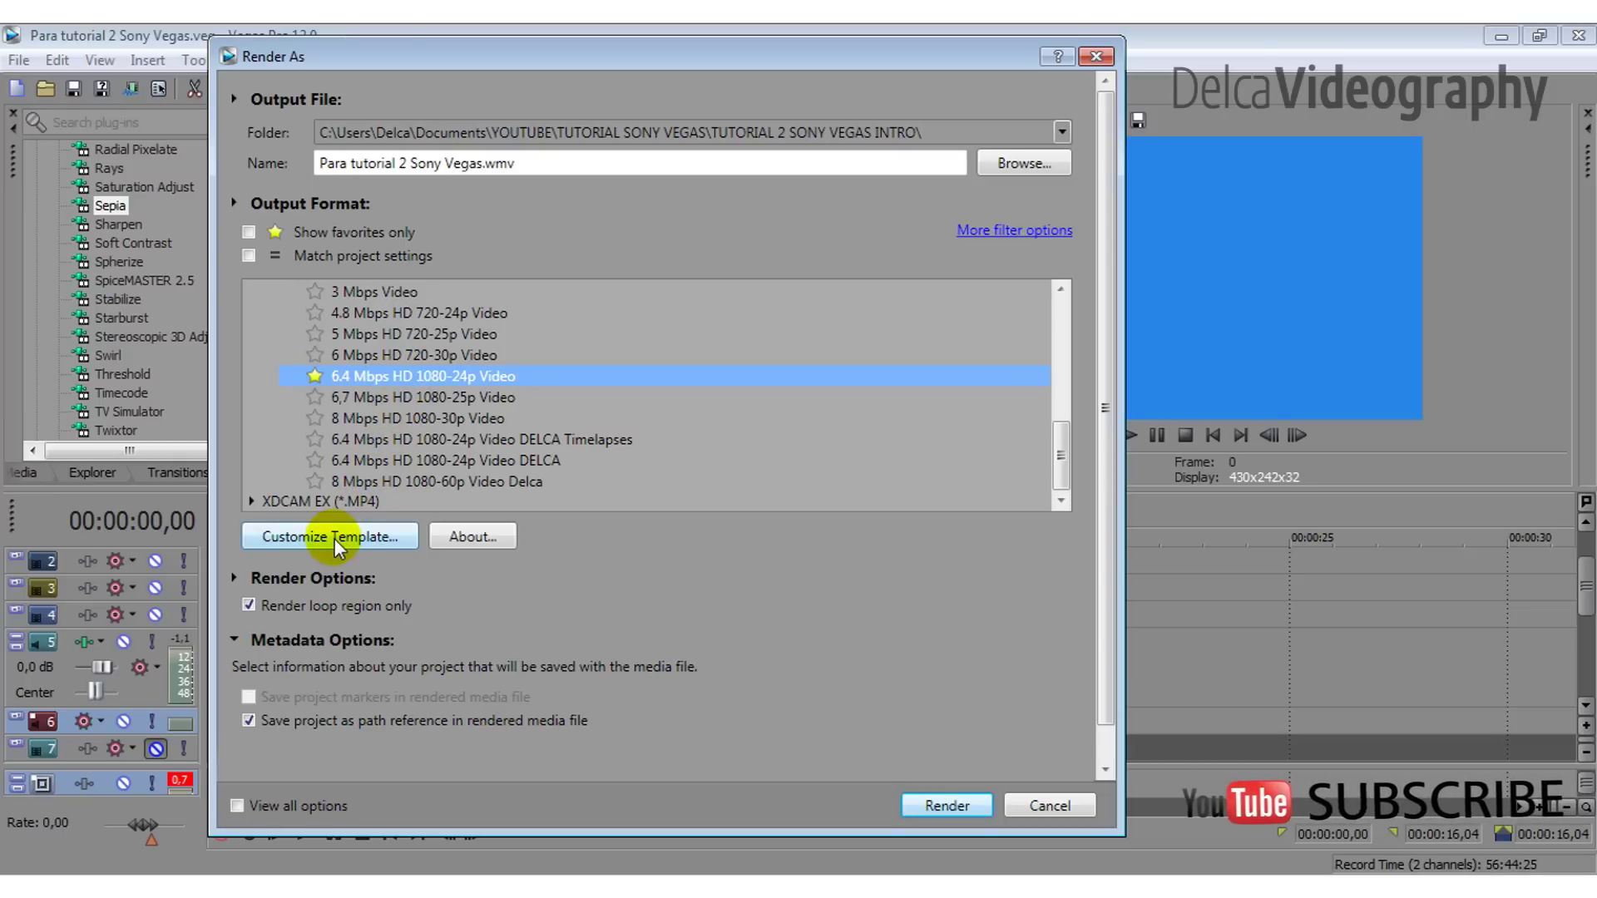
{"action": "left_click", "coordinate": [480, 163]}
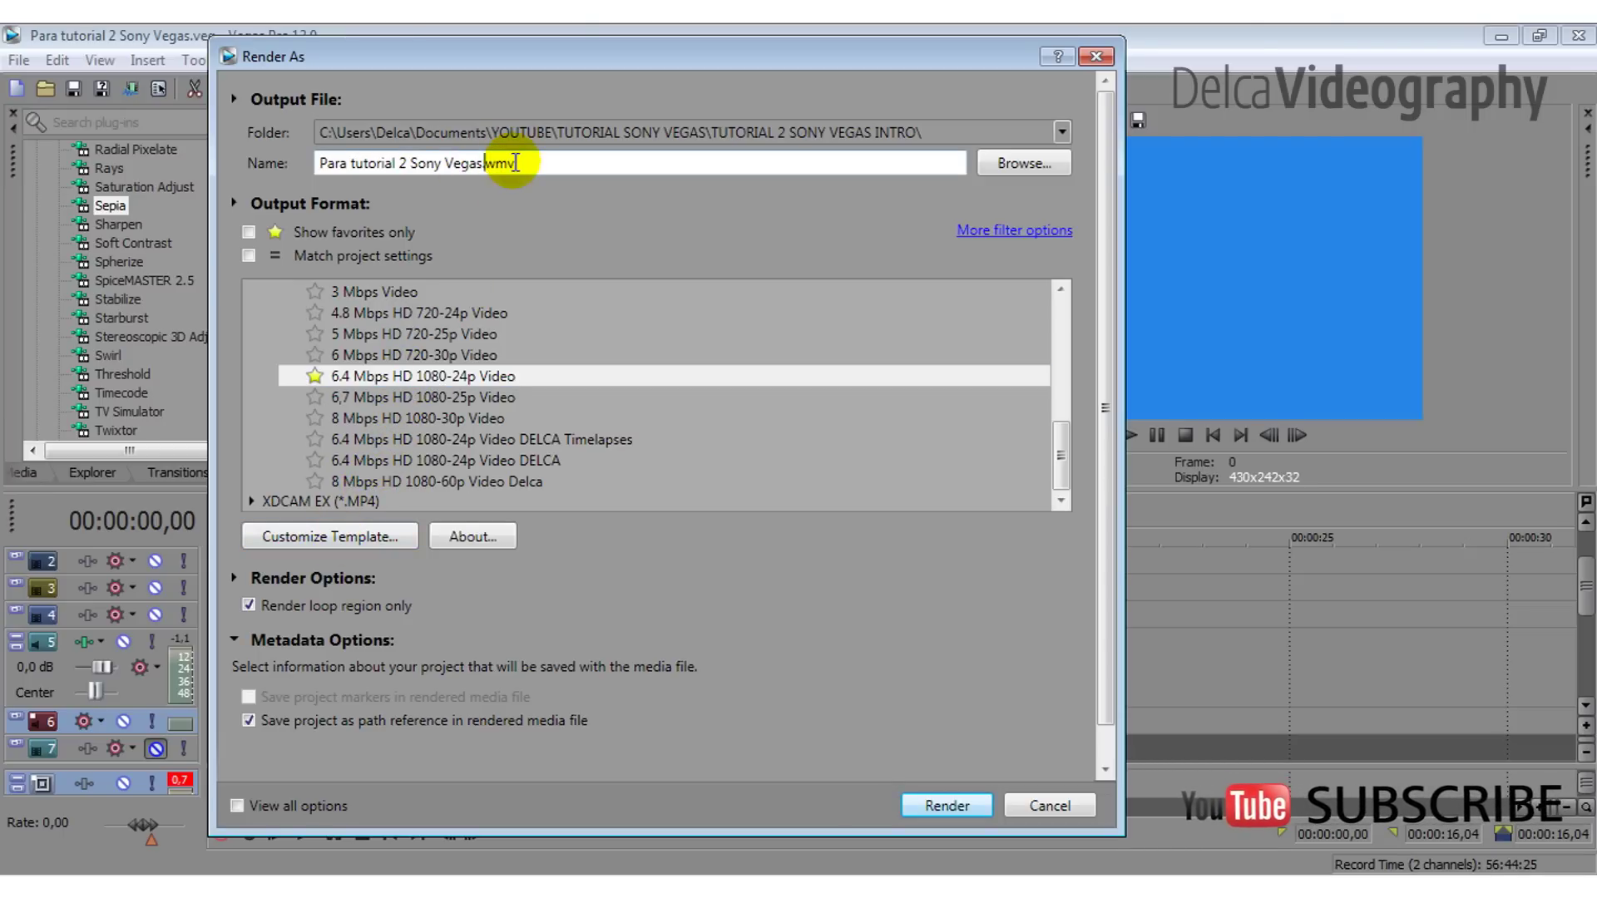
{"action": "type", "text": "prueba tutorial"}
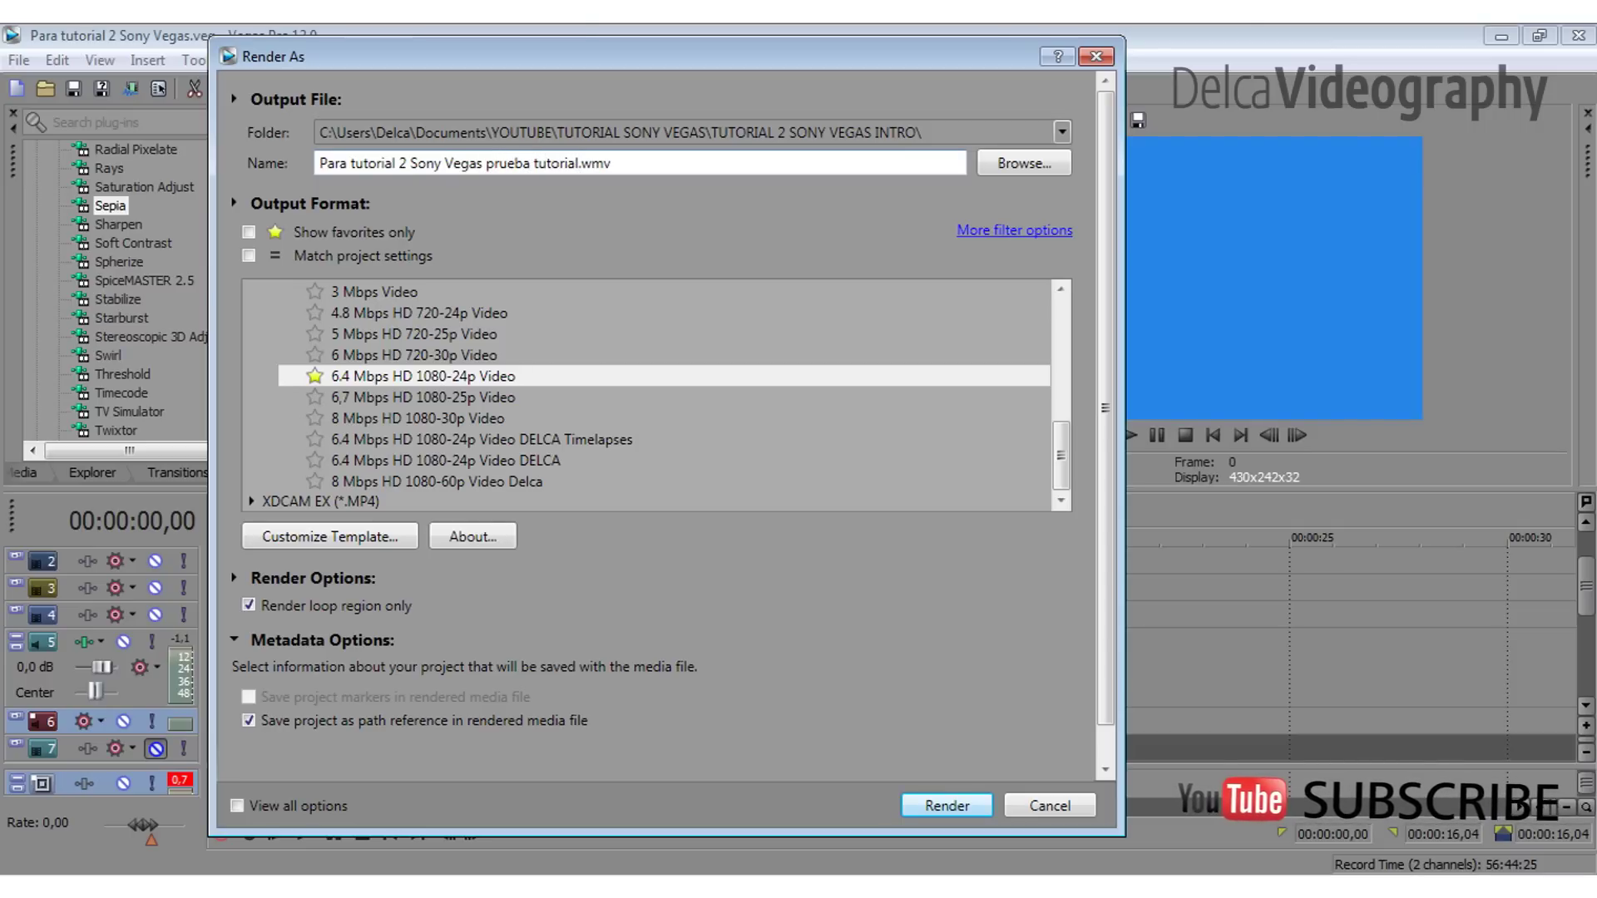
- Customize the chosen render template with a video smoothness of 100 and check its bit rate settings
{"action": "left_click", "coordinate": [401, 539]}
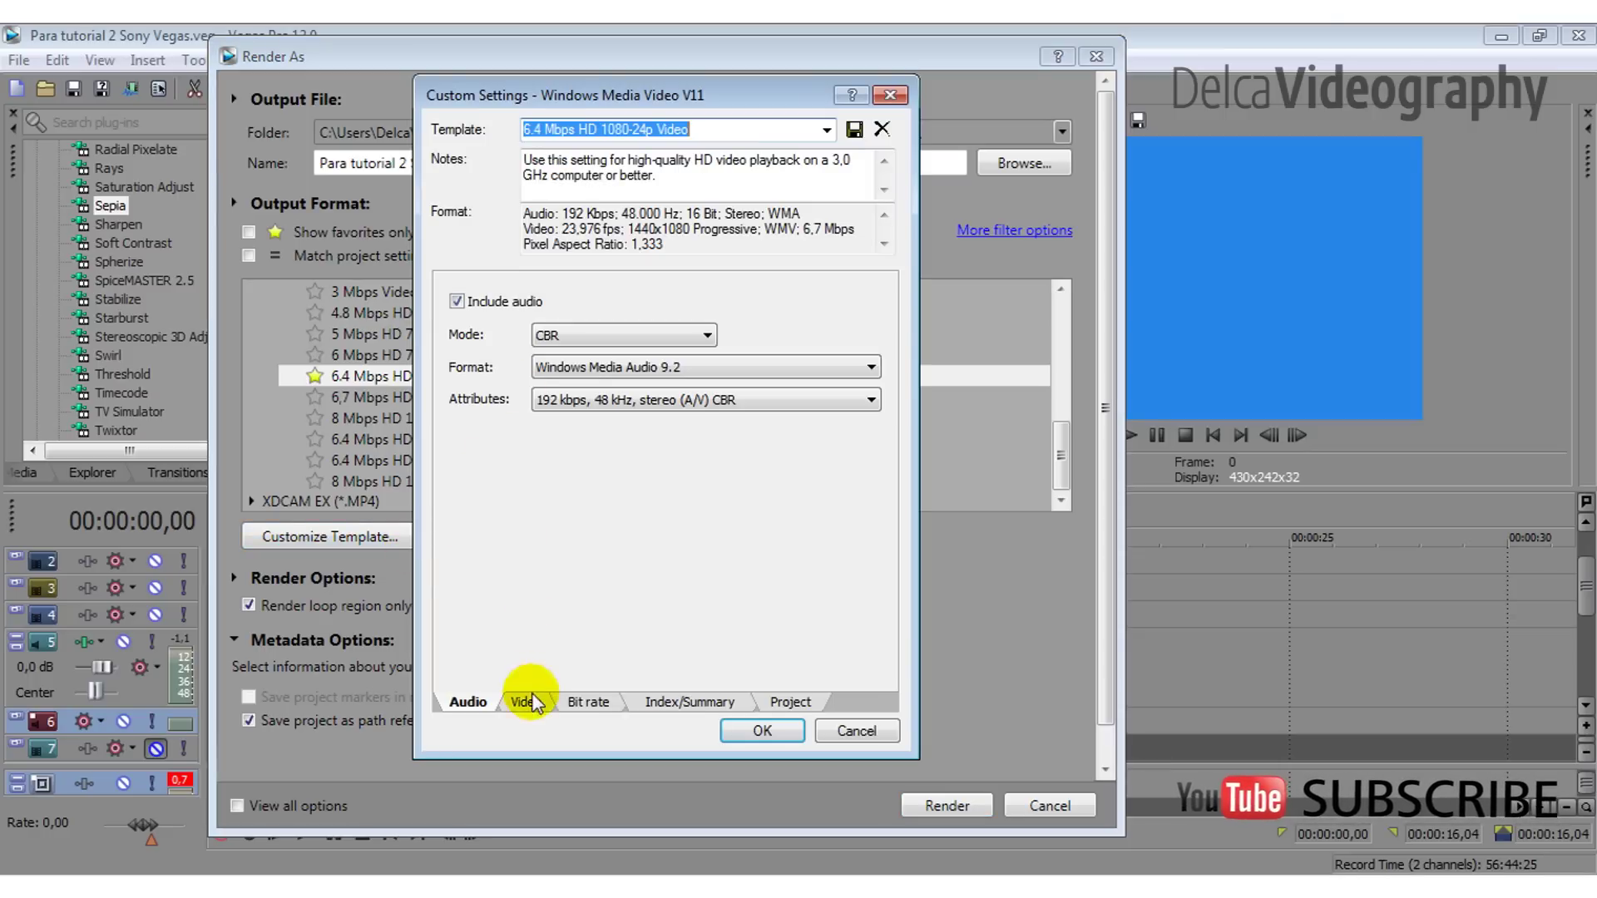
{"action": "left_click", "coordinate": [527, 702]}
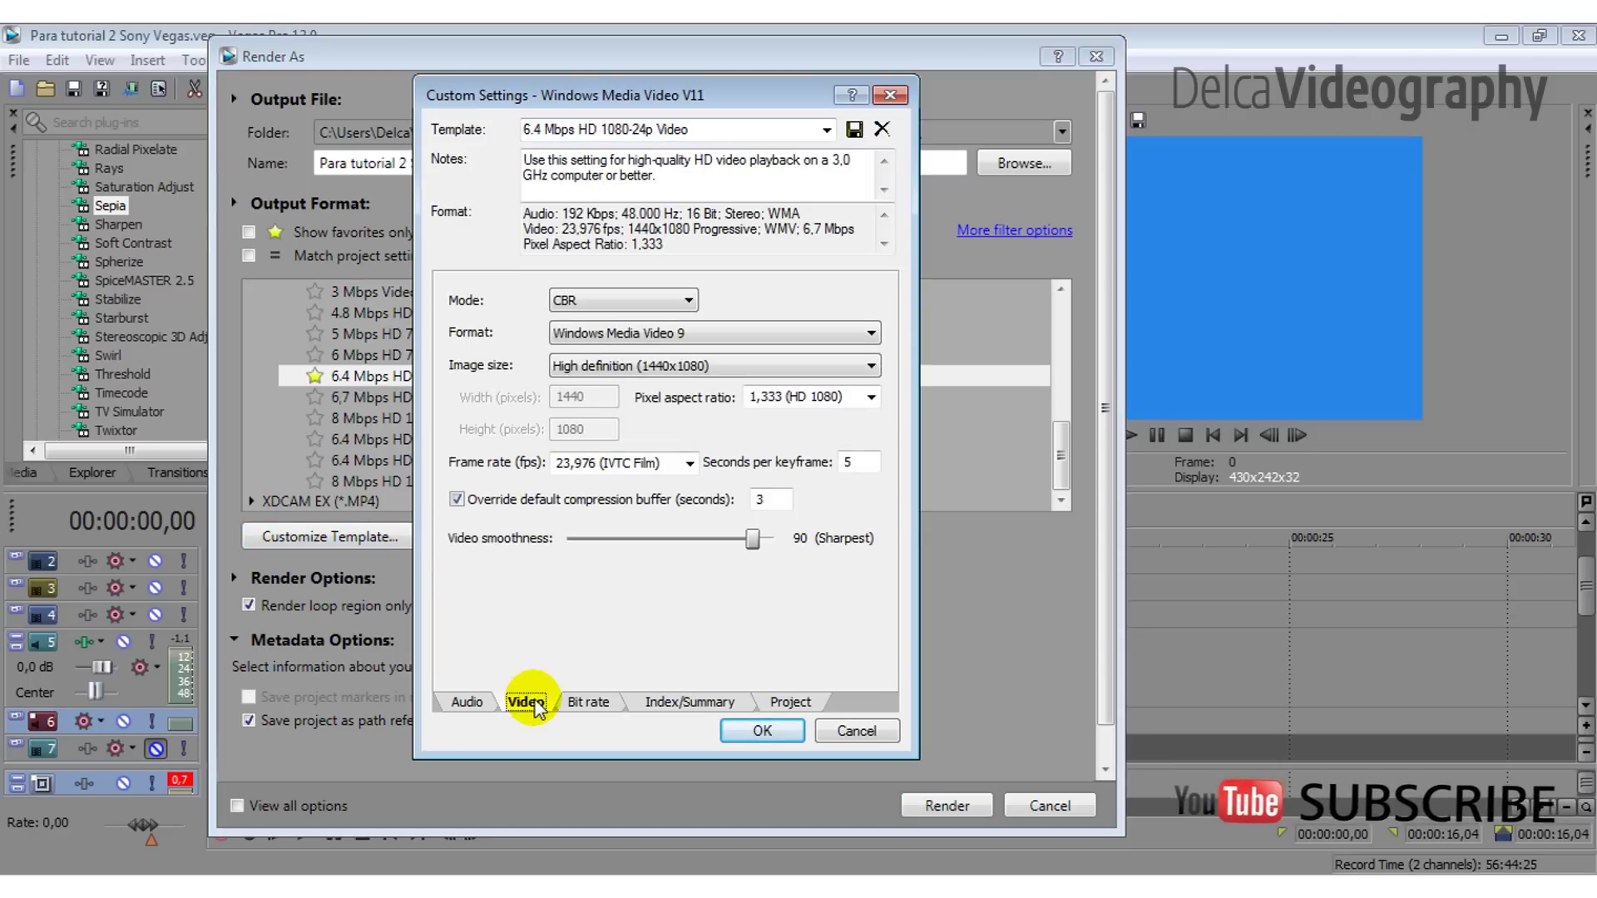
{"action": "left_click_drag", "start_coordinate": [755, 540], "coordinate": [790, 540]}
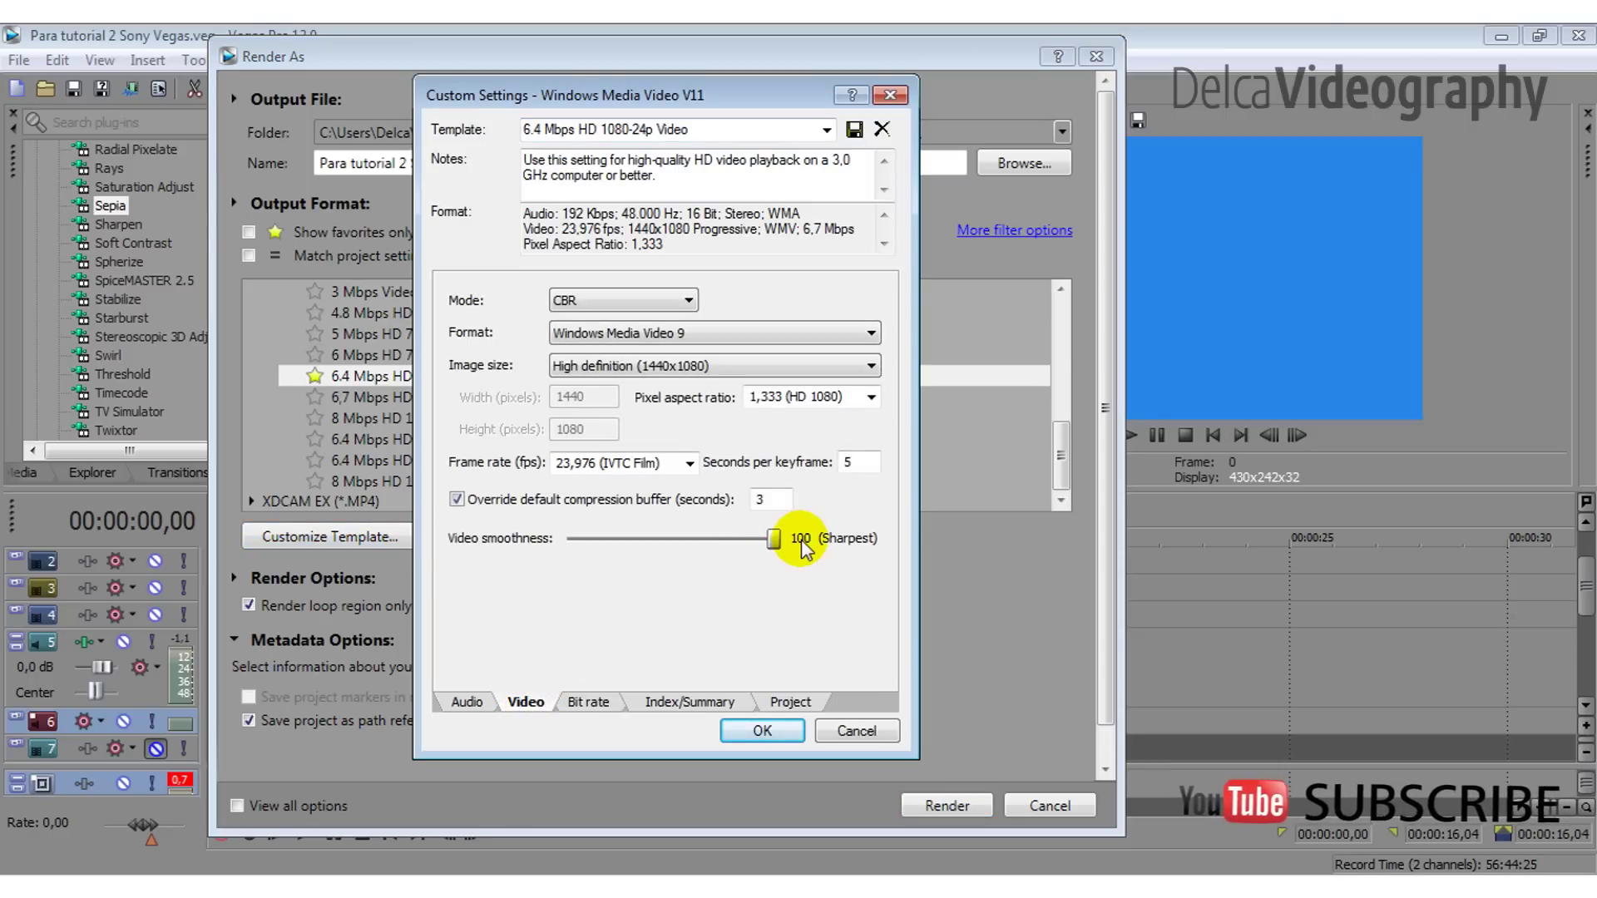
{"action": "left_click", "coordinate": [587, 702]}
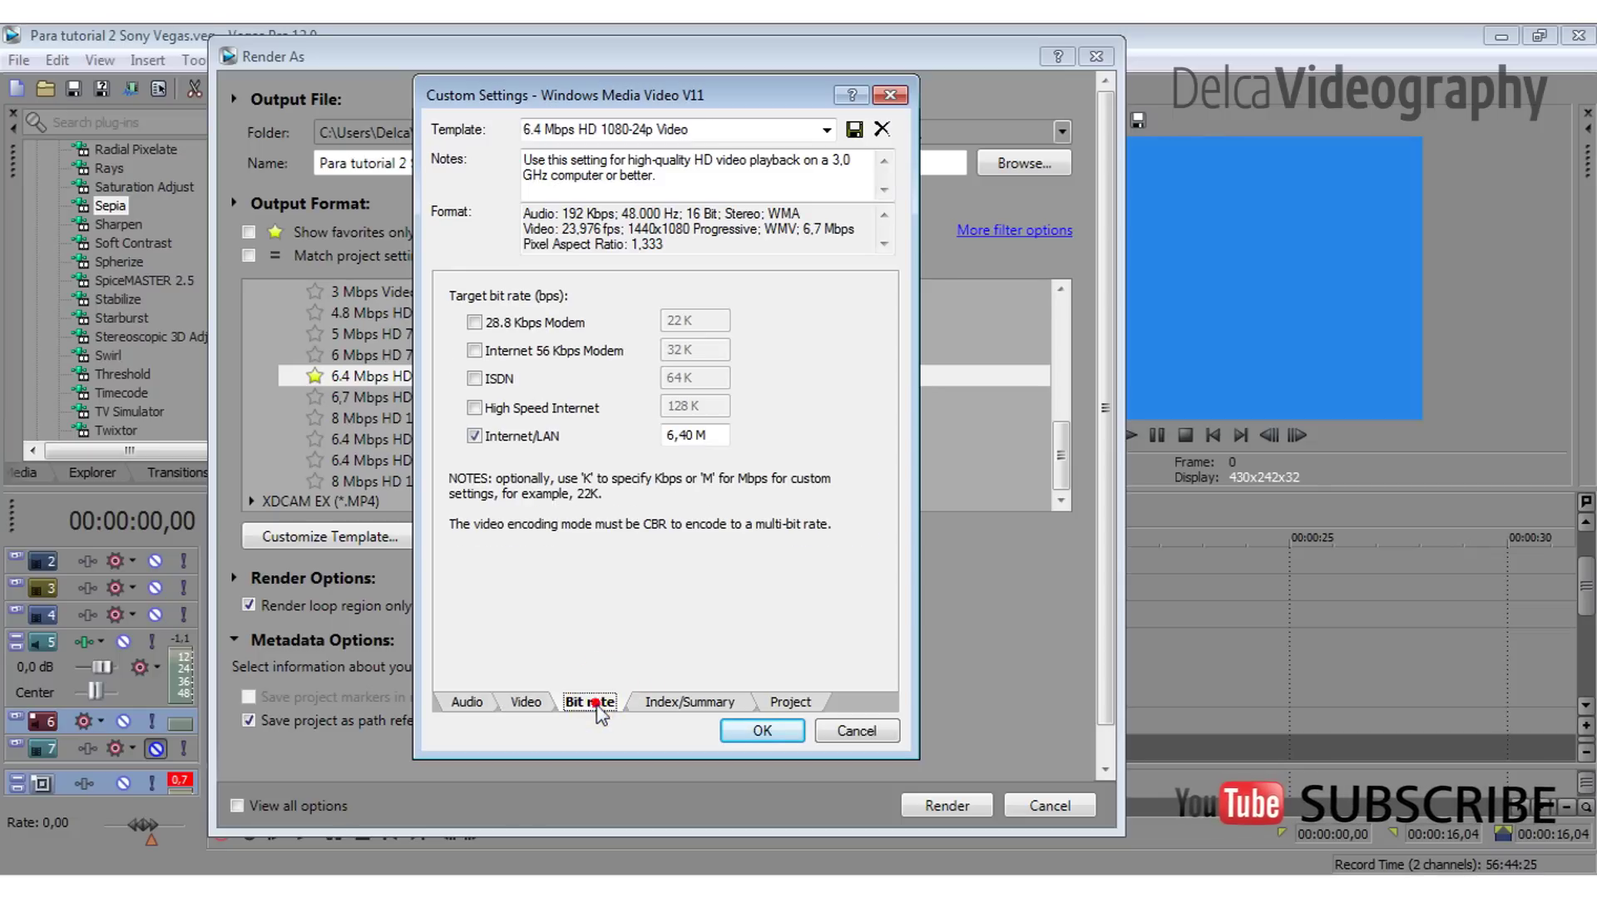
- Fill in the file summary with the title "Intro de tutorial SV", the year 2015 and the rating E
{"action": "left_click", "coordinate": [662, 703]}
{"action": "left_click", "coordinate": [620, 432]}
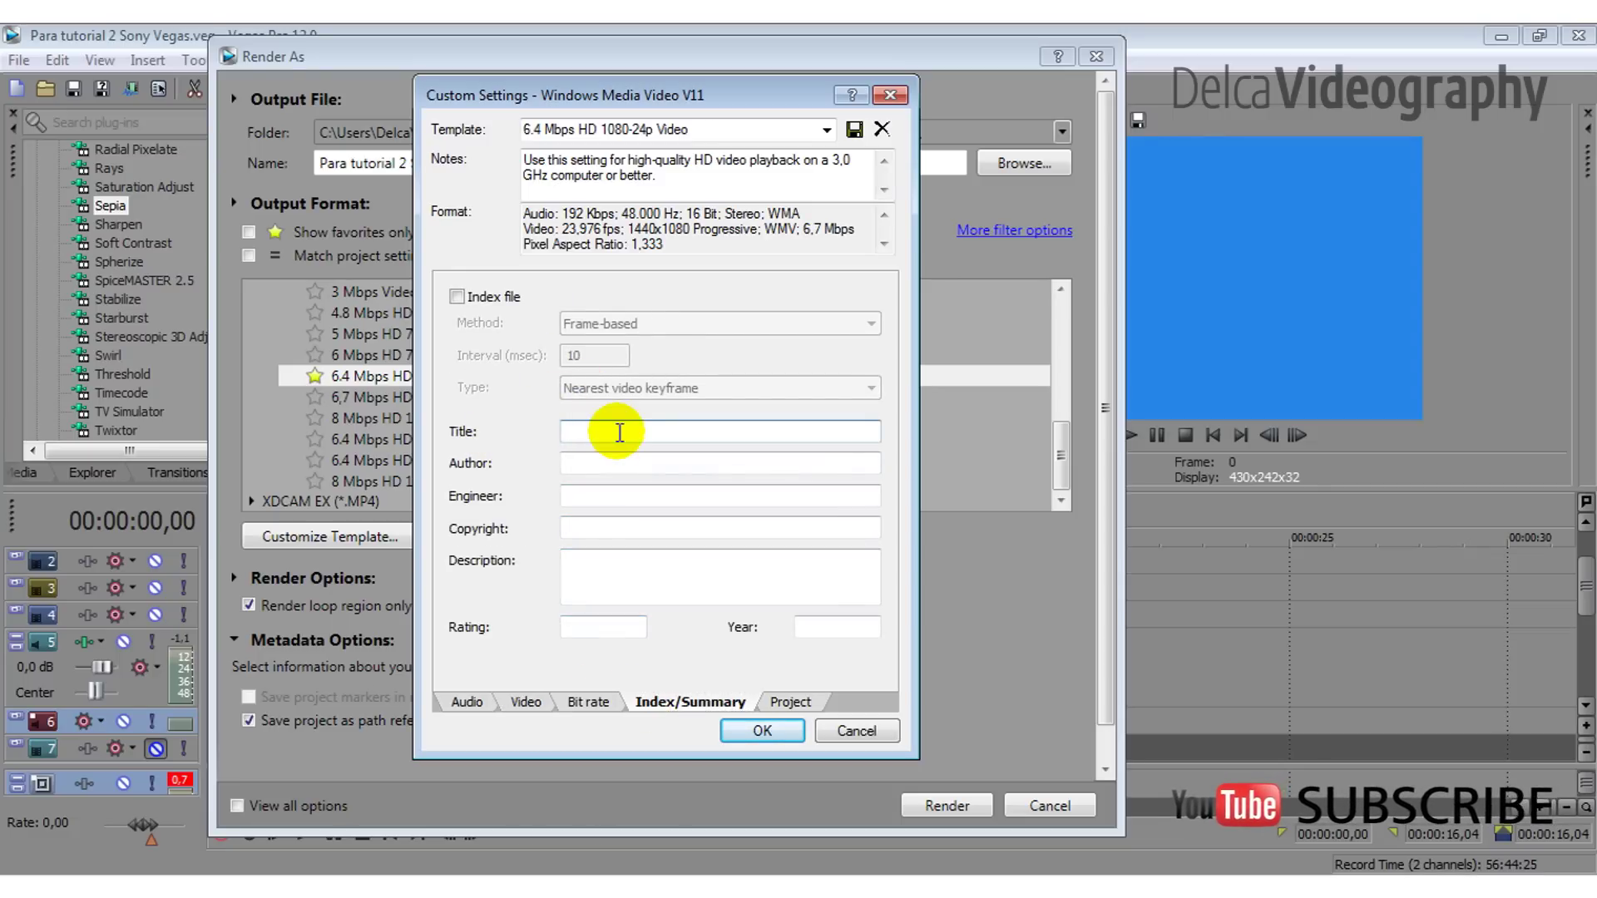
{"action": "type", "text": "Intro"}
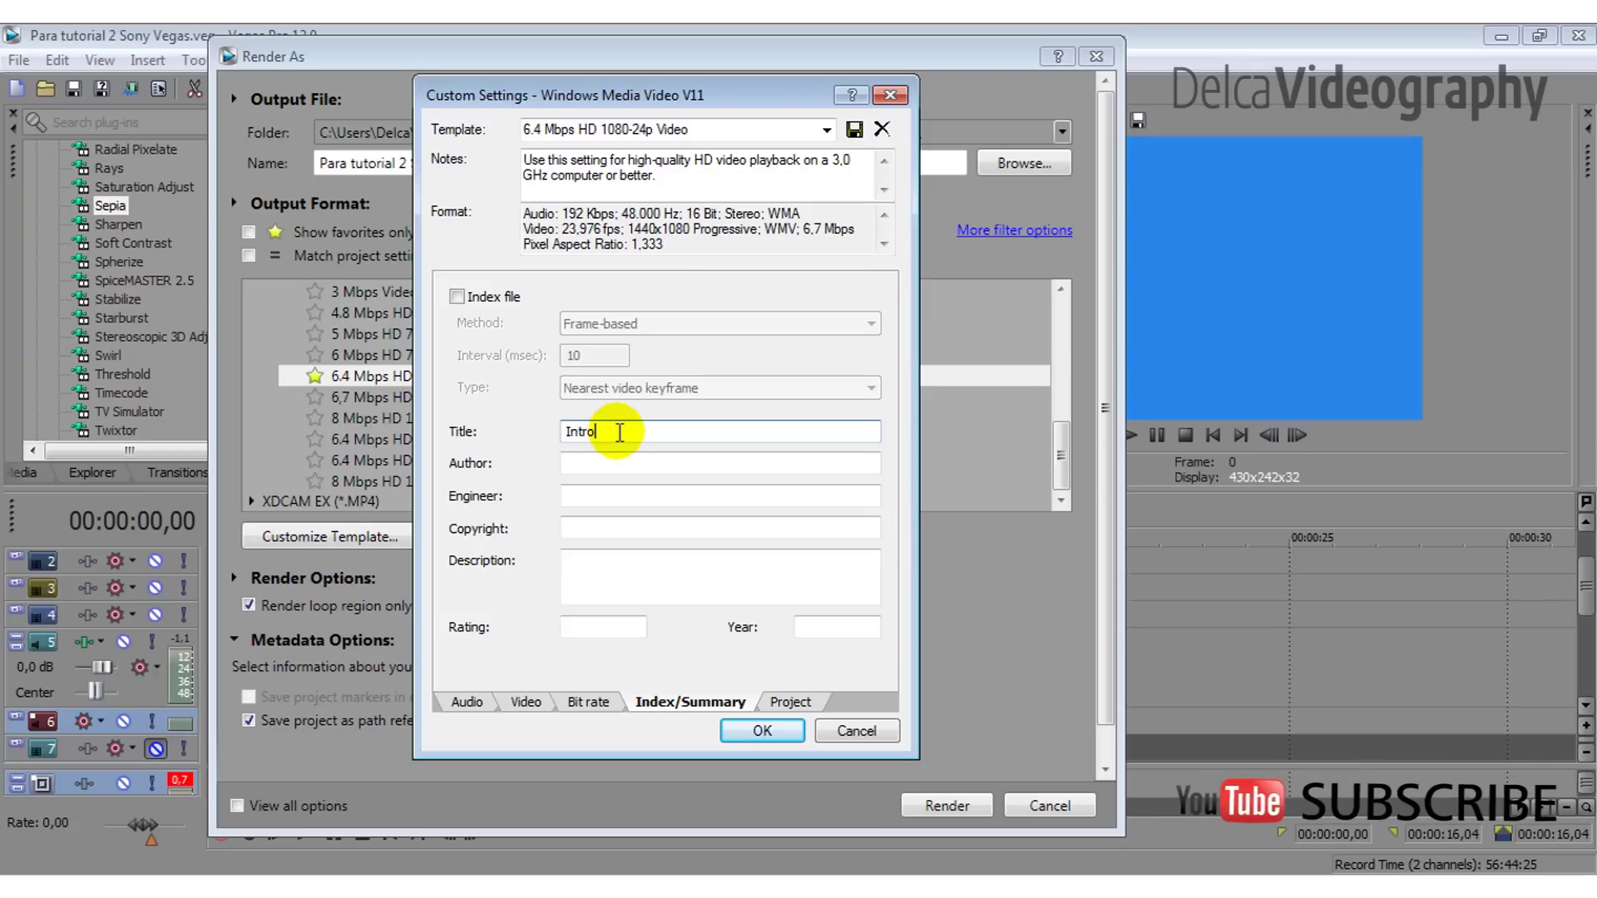
{"action": "type", "text": " de tutori"}
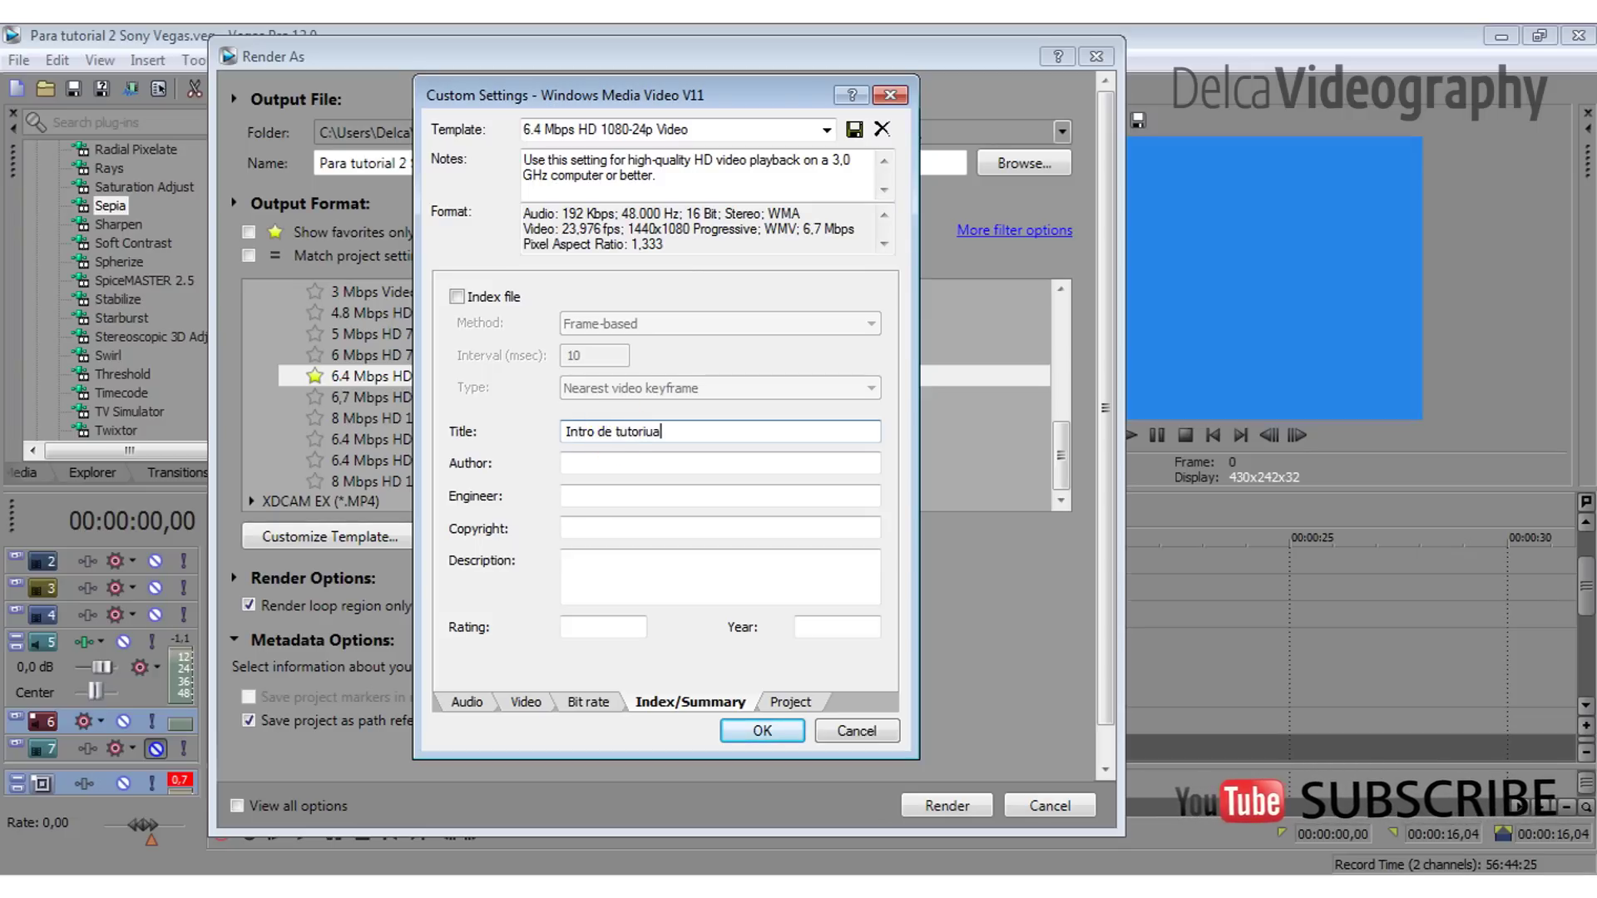
{"action": "type", "text": "a"}
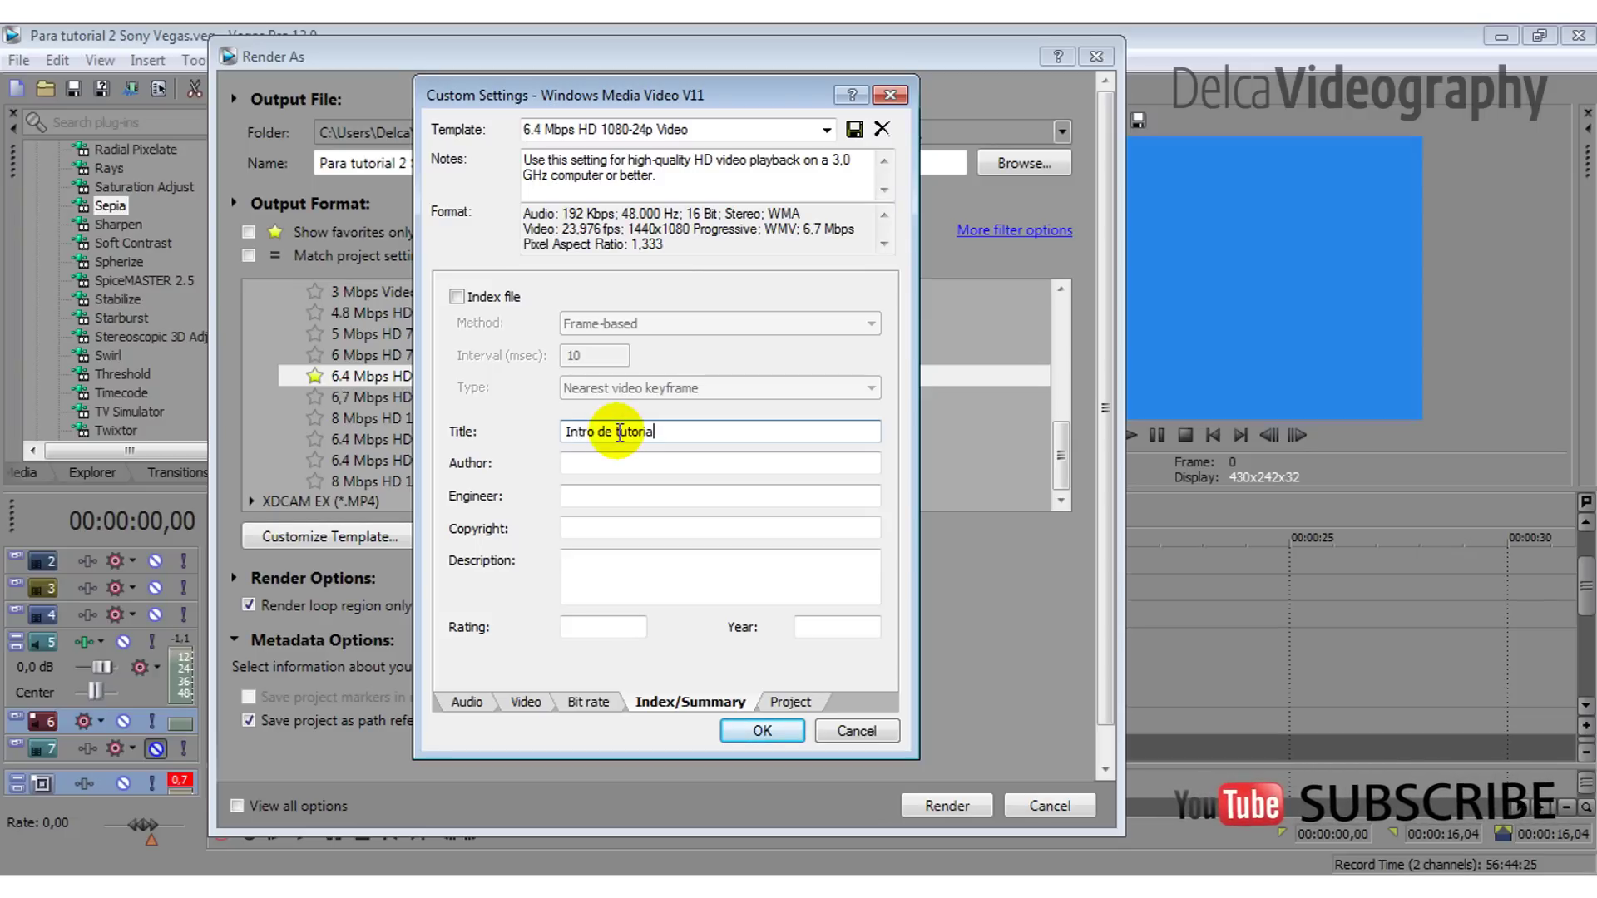
{"action": "key", "text": "BackSpace"}
{"action": "type", "text": "l S"}
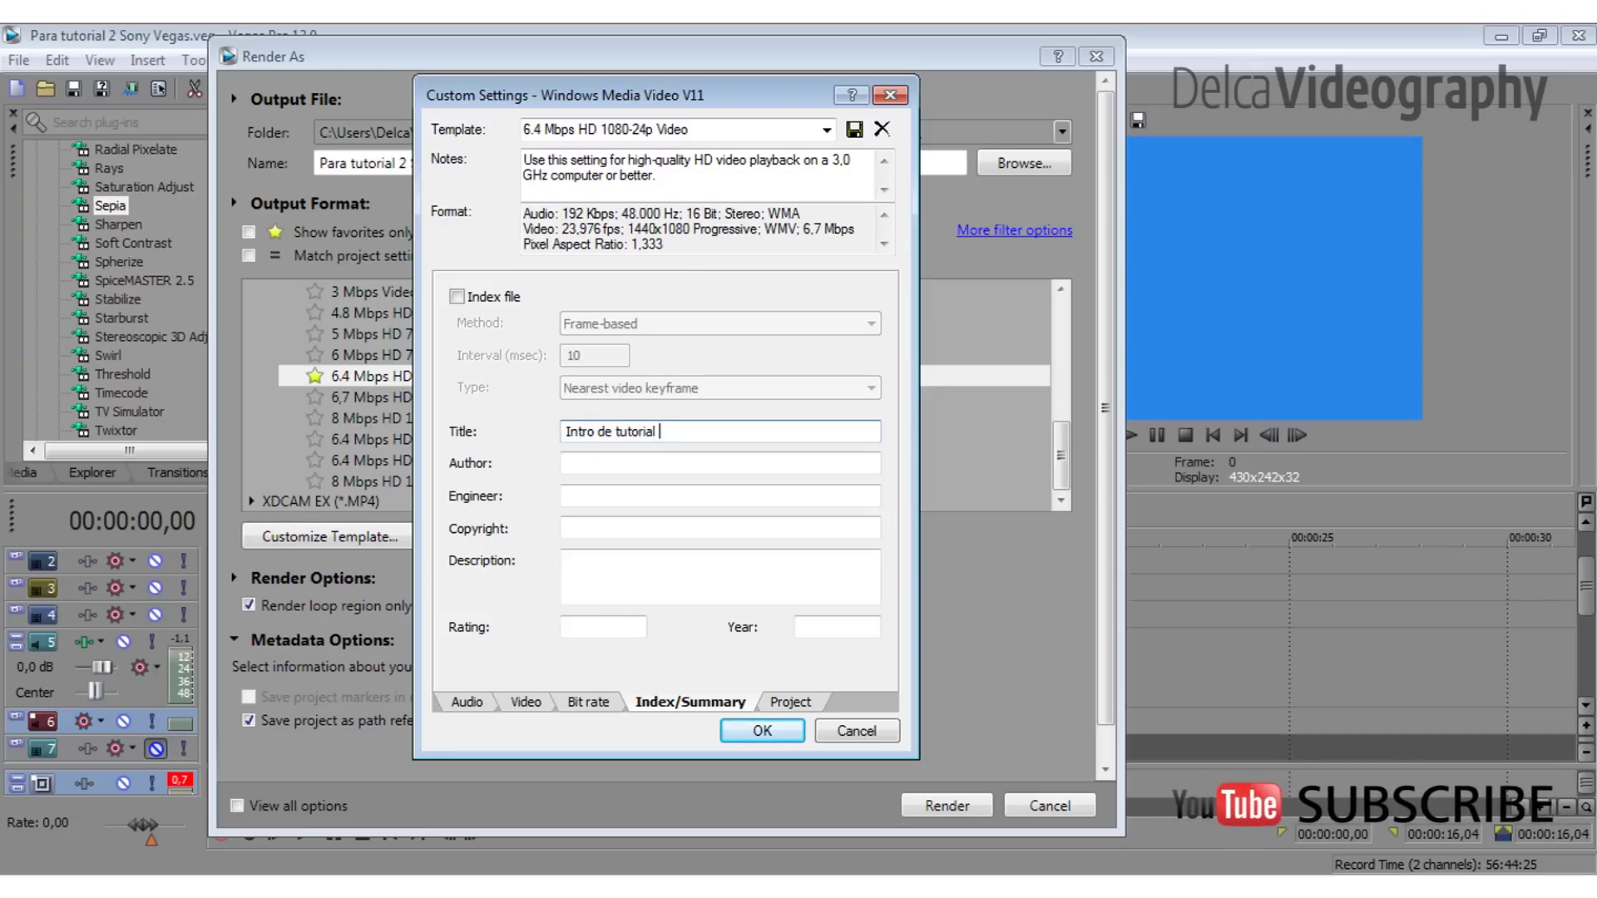
{"action": "type", "text": "V"}
{"action": "left_click", "coordinate": [839, 626]}
{"action": "type", "text": "2015"}
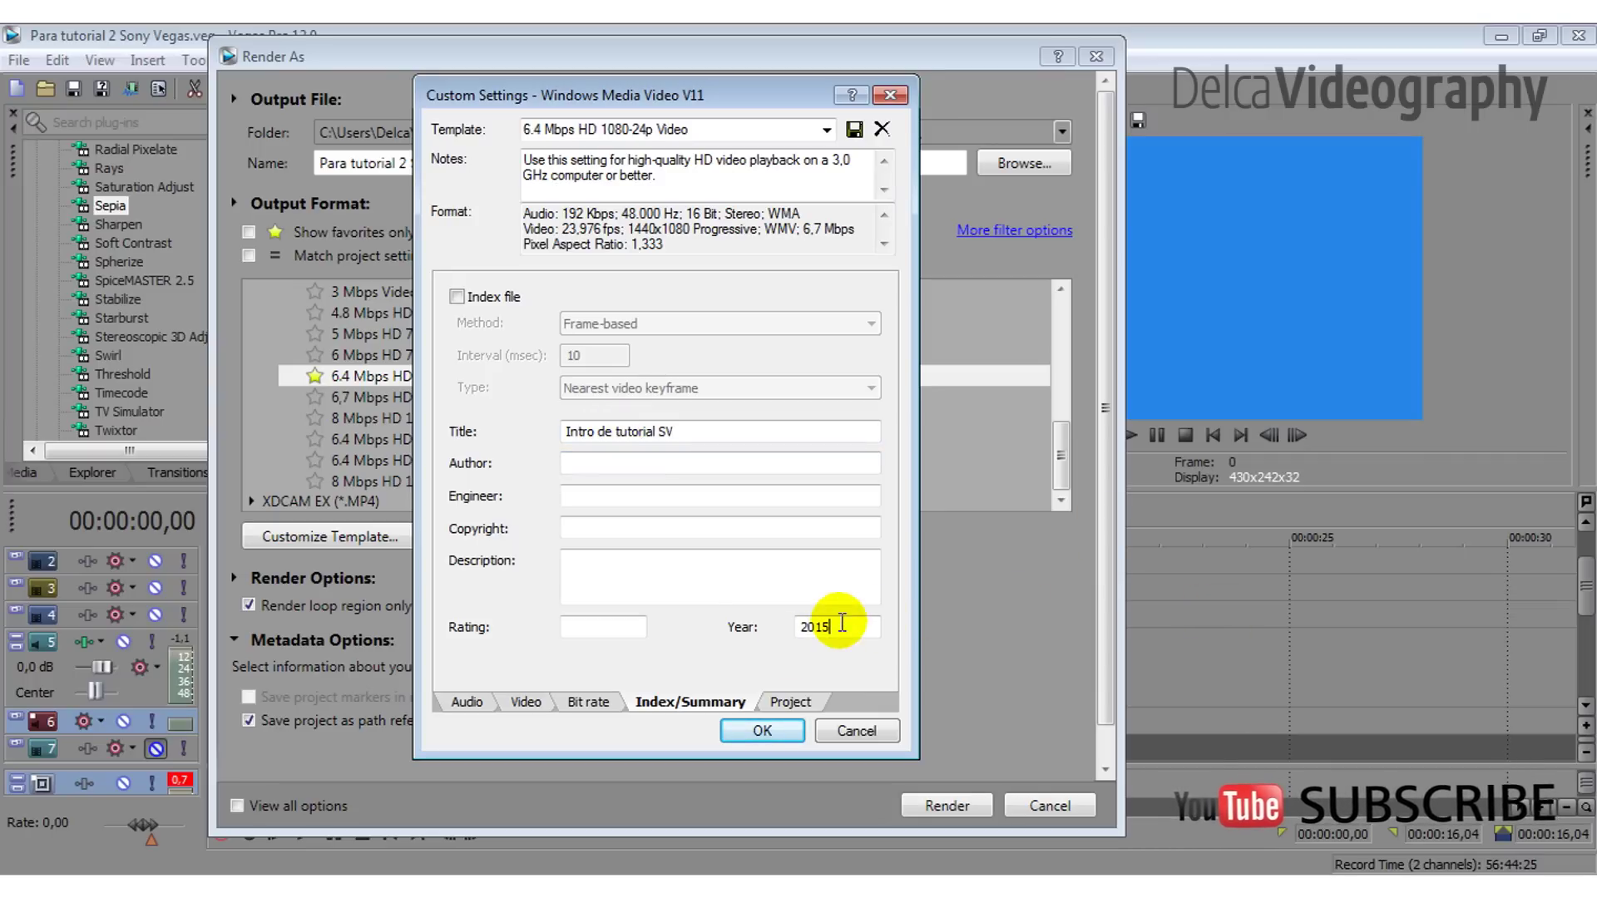
{"action": "left_click", "coordinate": [597, 628]}
{"action": "type", "text": "E"}
- Set the template's video rendering quality to Best, accept the custom settings and start the render
{"action": "left_click", "coordinate": [761, 701]}
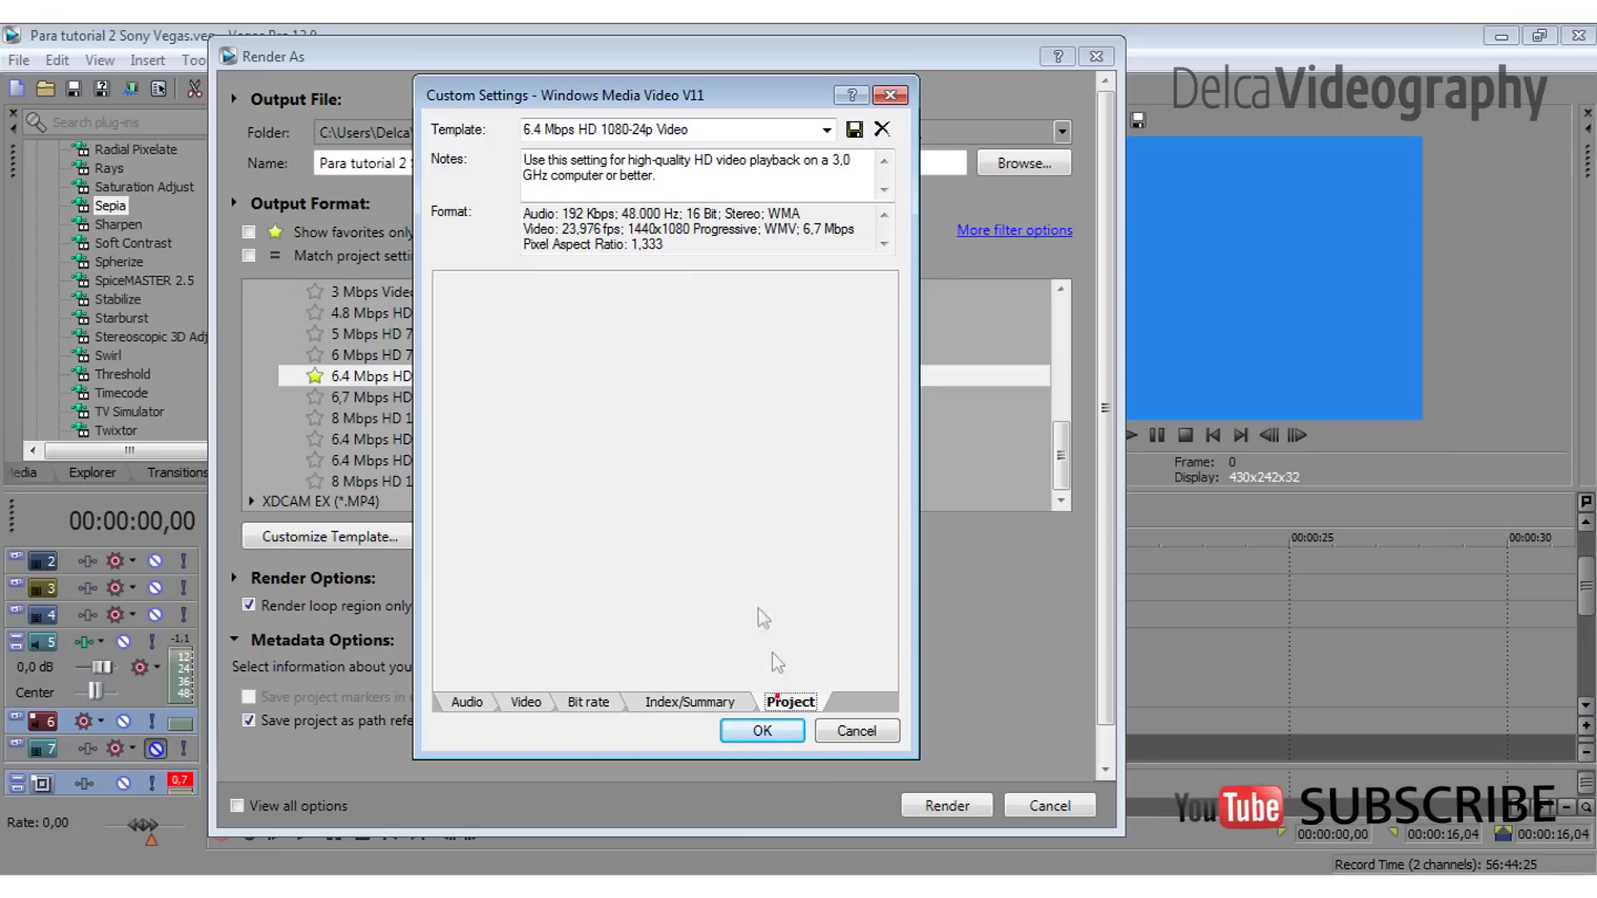
{"action": "left_click", "coordinate": [698, 420]}
{"action": "left_click", "coordinate": [766, 421]}
{"action": "left_click", "coordinate": [731, 297]}
{"action": "left_click", "coordinate": [685, 381]}
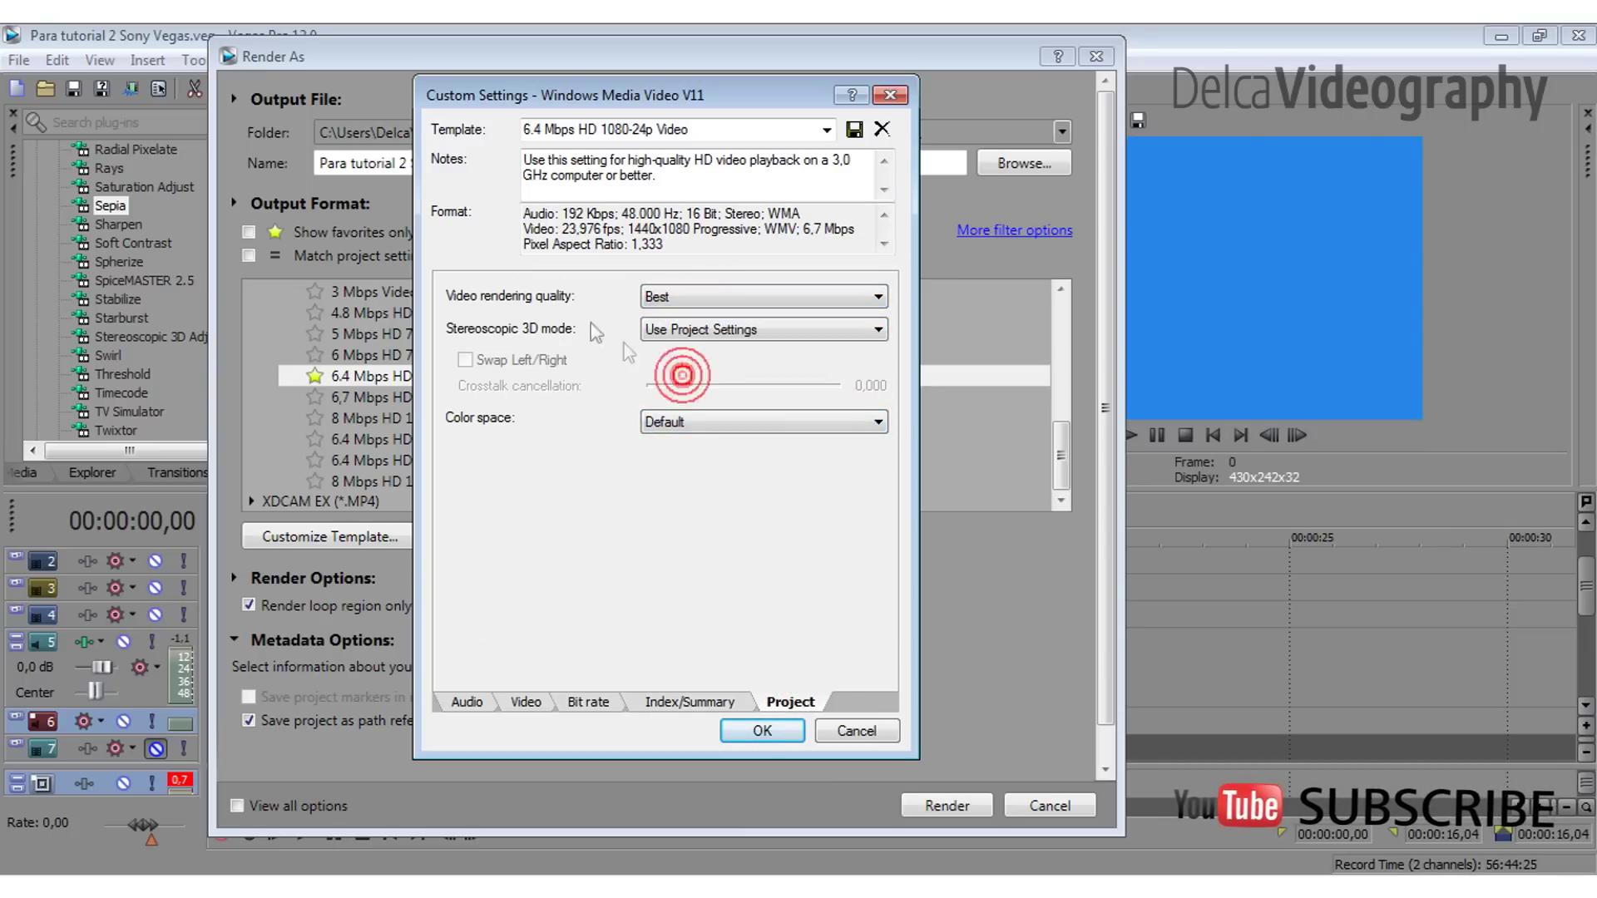
{"action": "left_click", "coordinate": [761, 731]}
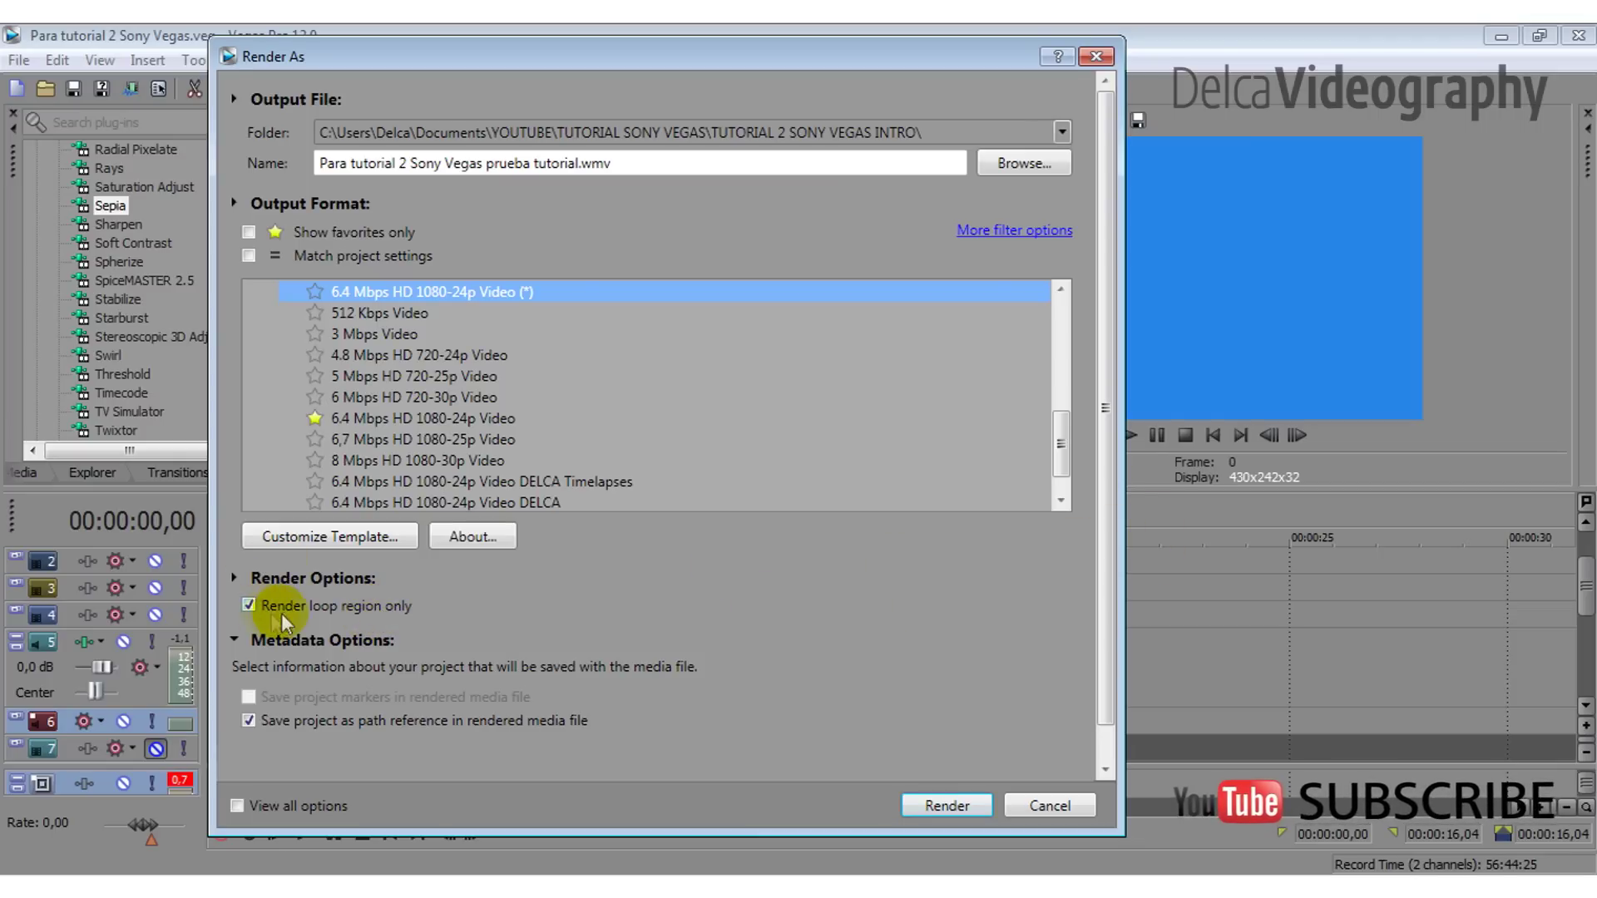
{"action": "left_click", "coordinate": [949, 806]}
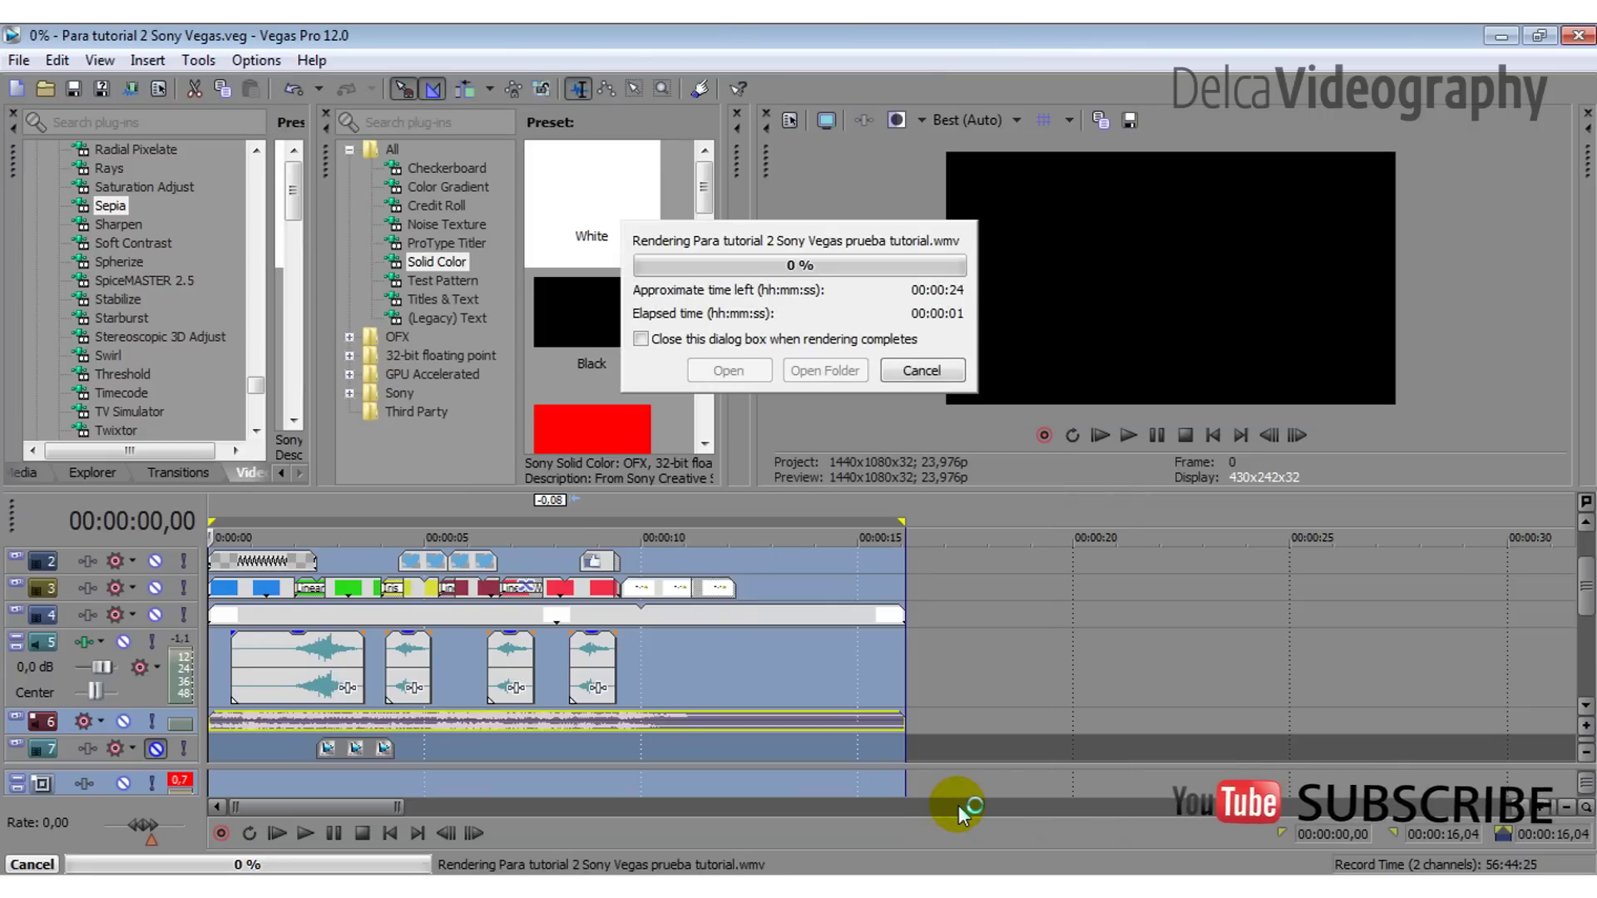